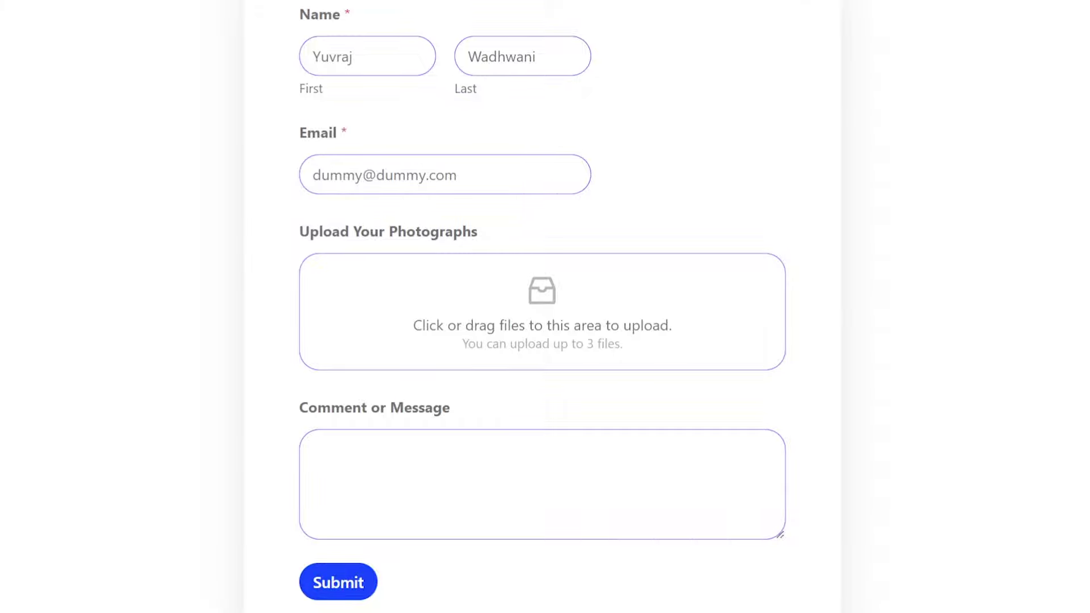
- Drag three sample image files into the Upload Your Photographs drop zone
{"action": "left_click_drag", "start_coordinate": [965, 204], "coordinate": [567, 333]}
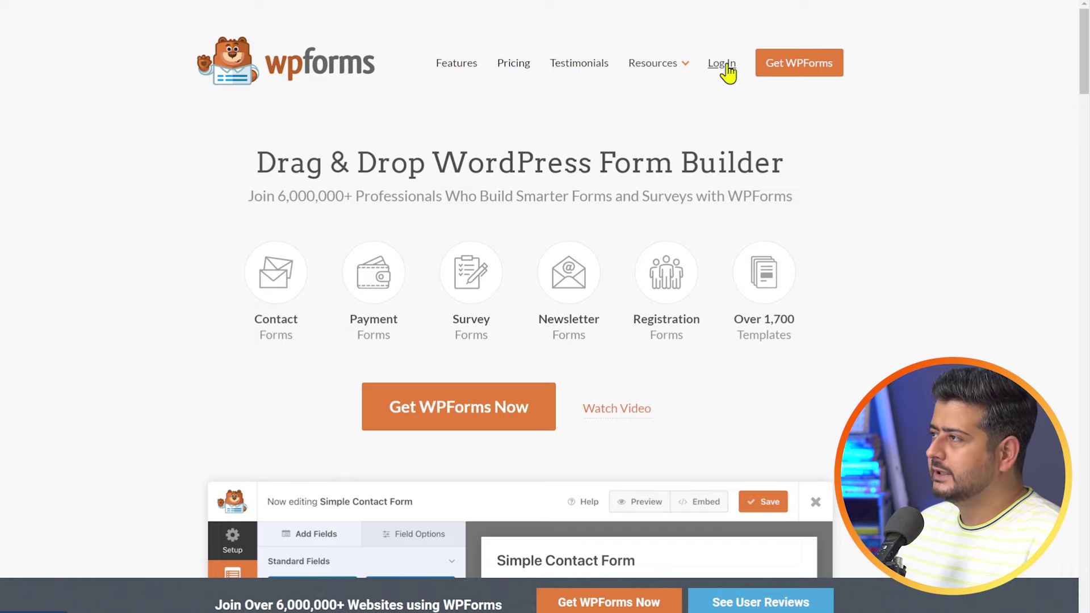
- Log in to the WPForms account and download the plugin from the Downloads tab
{"action": "left_click", "coordinate": [727, 72]}
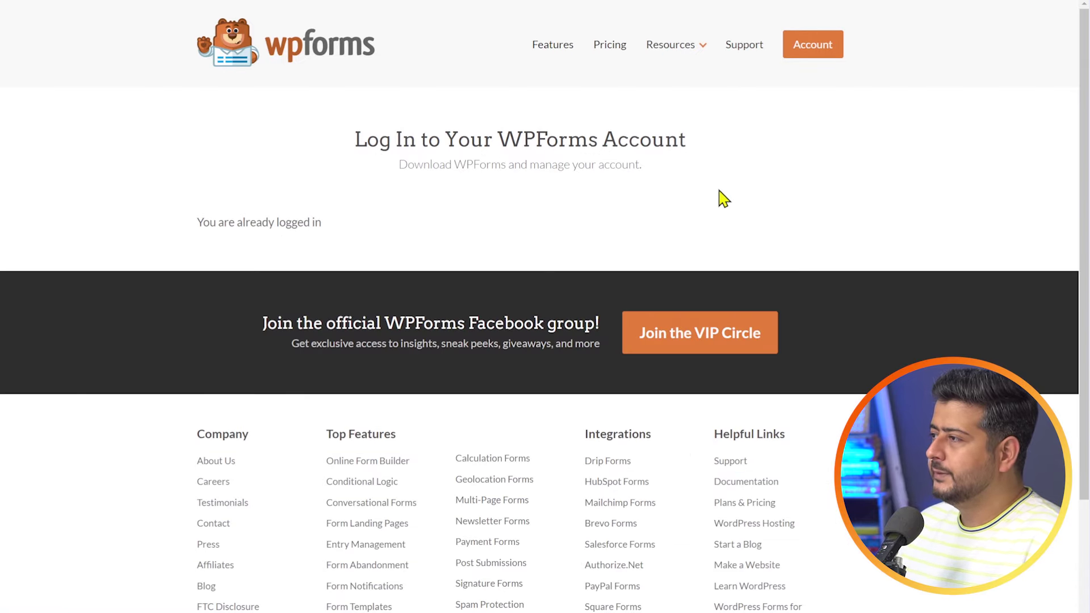
{"action": "left_click", "coordinate": [796, 53]}
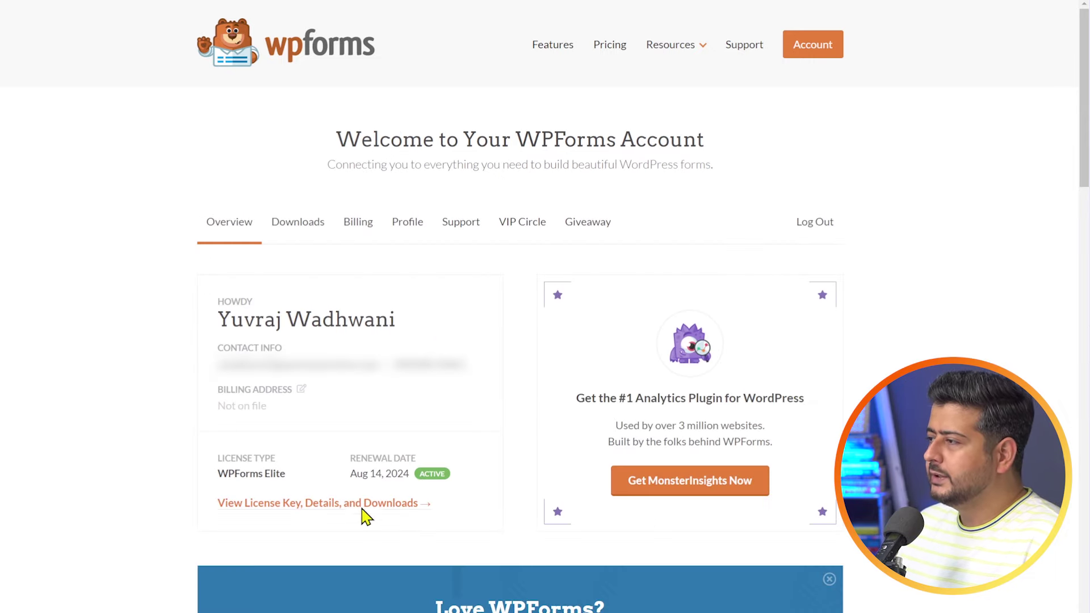
{"action": "left_click", "coordinate": [303, 229]}
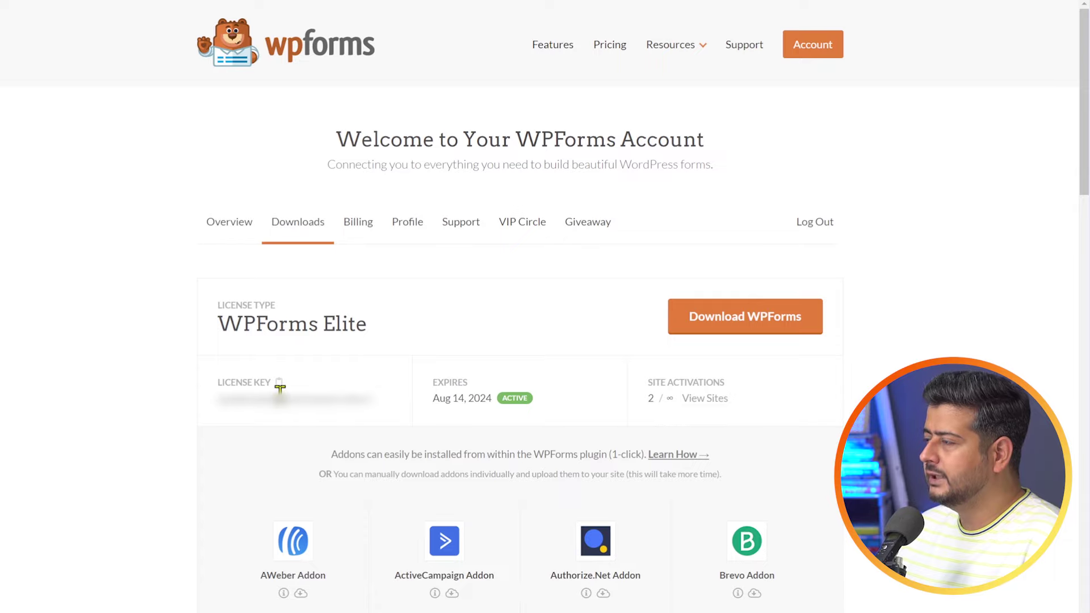
{"action": "left_click", "coordinate": [712, 323]}
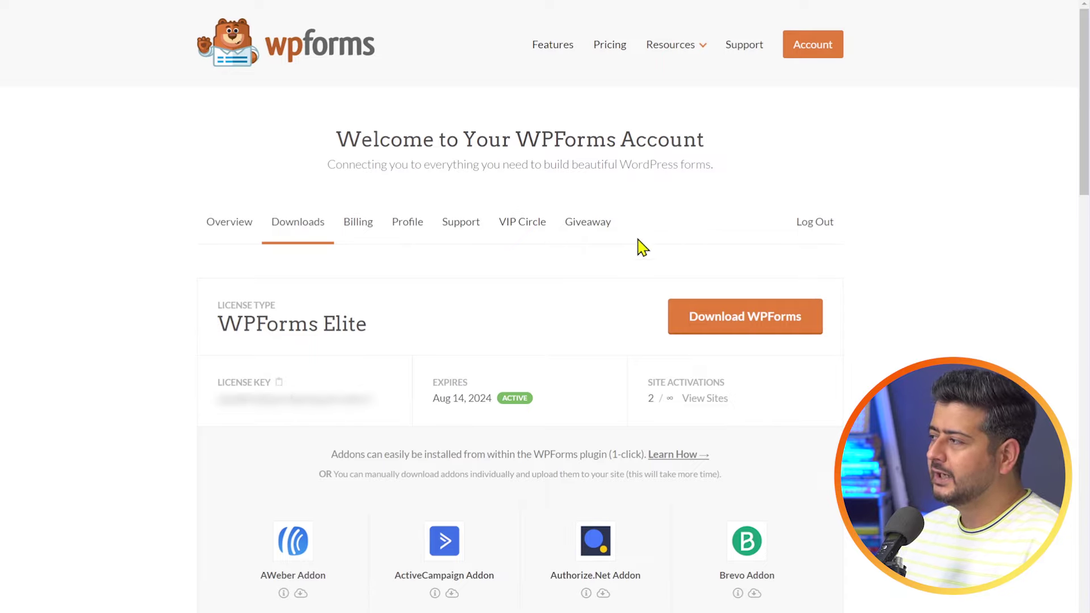
{"action": "left_click", "coordinate": [752, 330]}
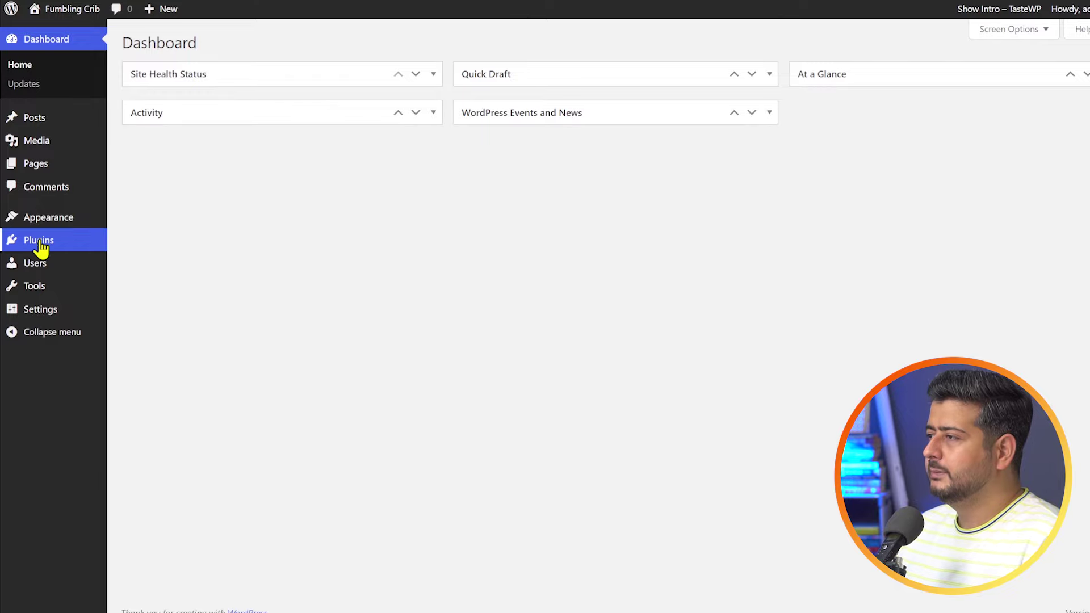
- Upload wpforms.zip through Add New Plugin, install it, and activate WPForms
{"action": "mouse_move", "coordinate": [37, 243]}
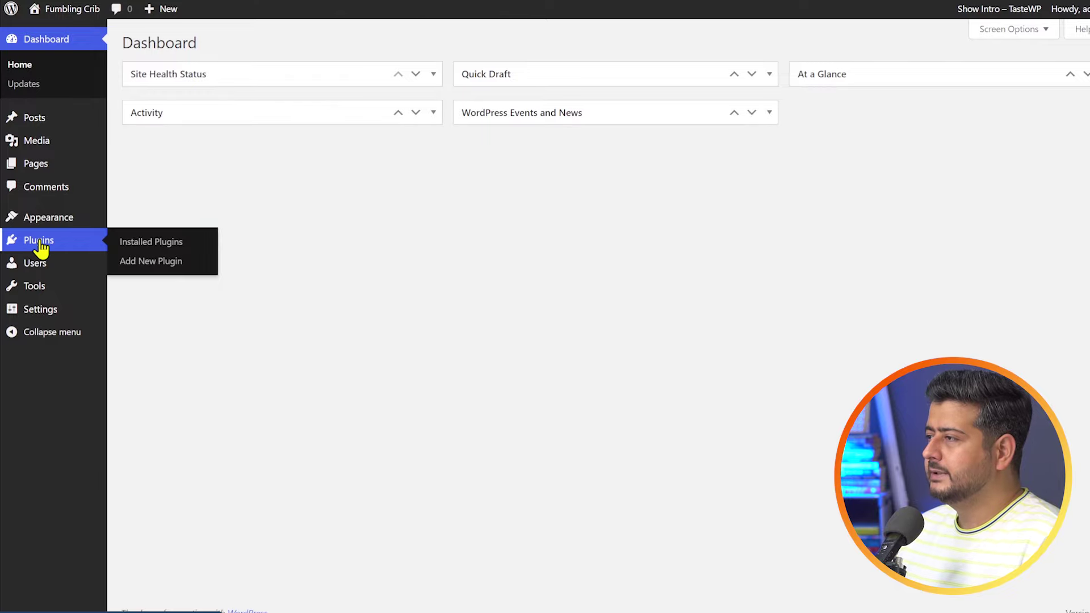
{"action": "left_click", "coordinate": [192, 265]}
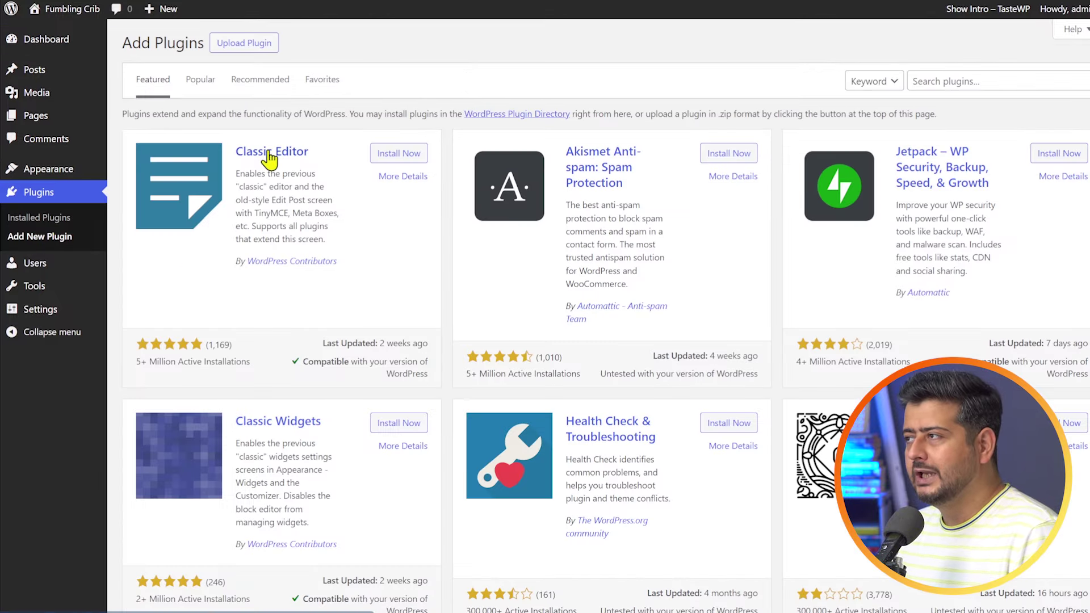
{"action": "left_click", "coordinate": [239, 51]}
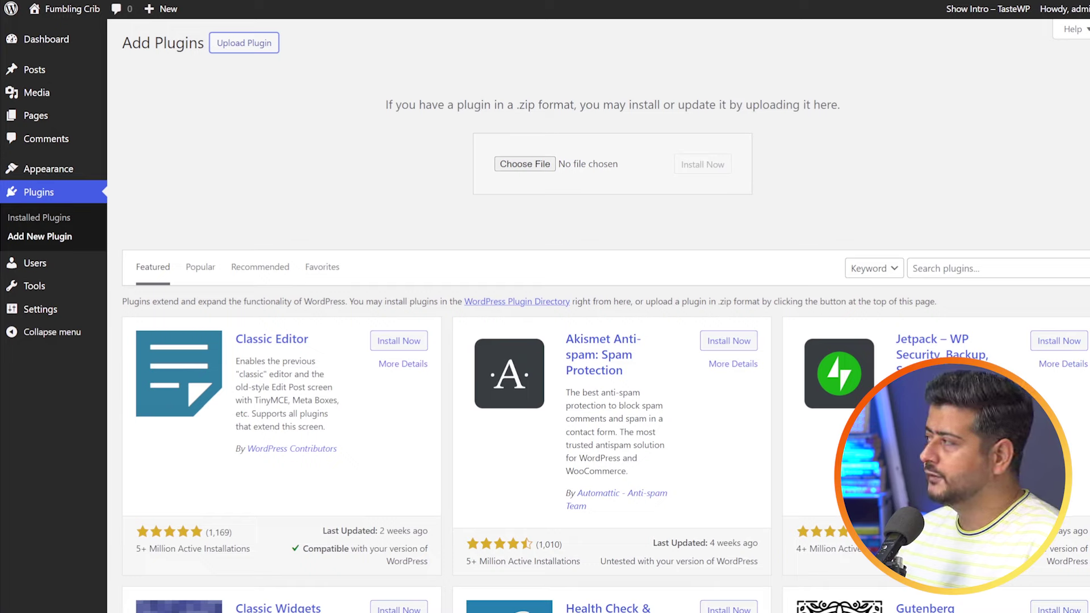
{"action": "left_click_drag", "start_coordinate": [1089, 159], "coordinate": [597, 170]}
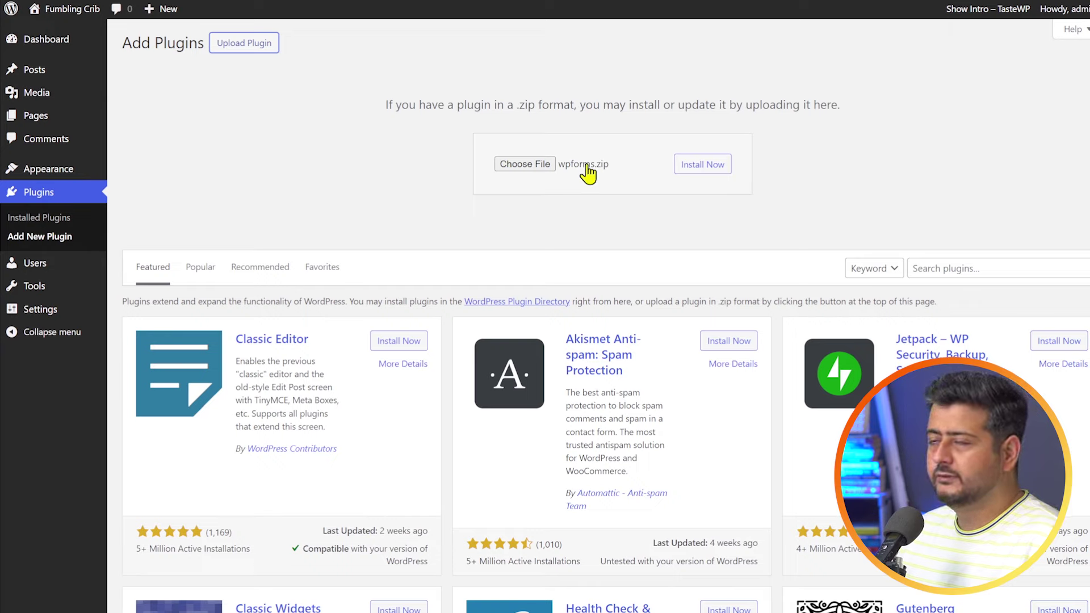
{"action": "left_click", "coordinate": [711, 169]}
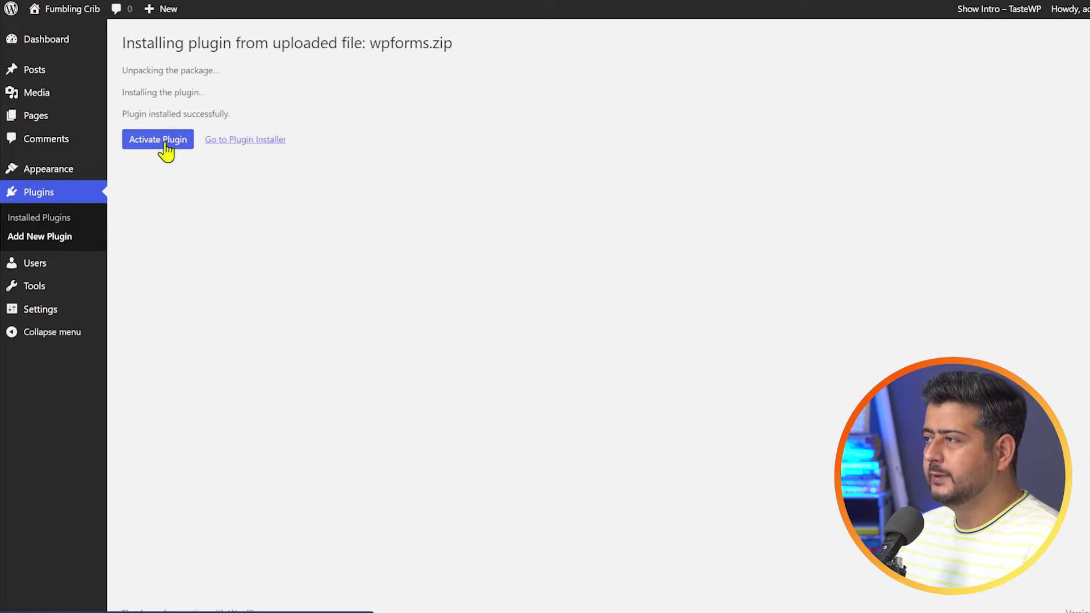
{"action": "left_click", "coordinate": [165, 147]}
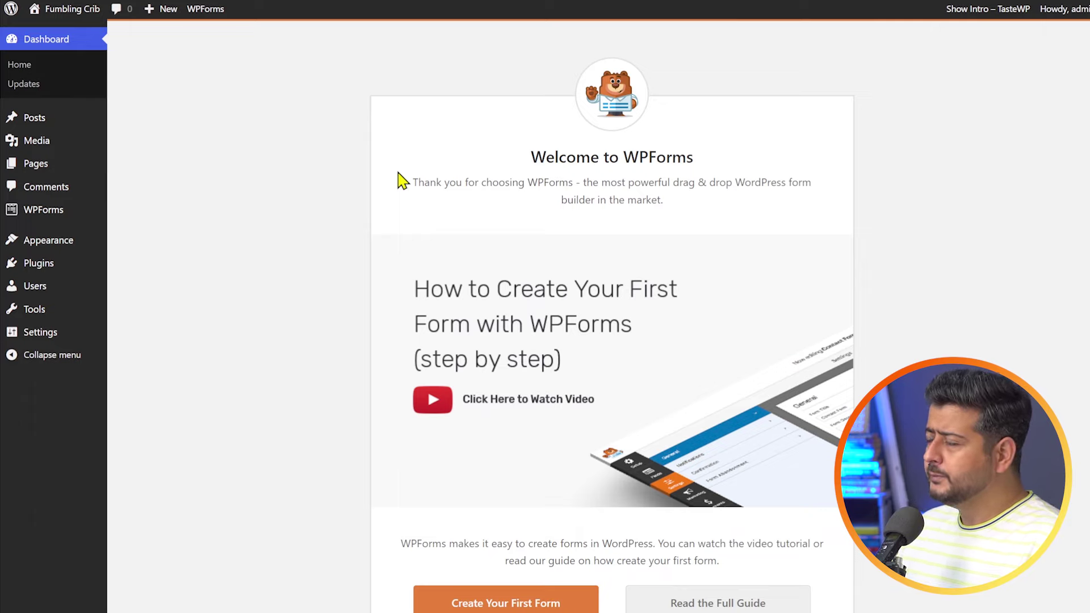
- Verify the pasted license key in WPForms Settings for Elite level, then start a new form
{"action": "mouse_move", "coordinate": [58, 213]}
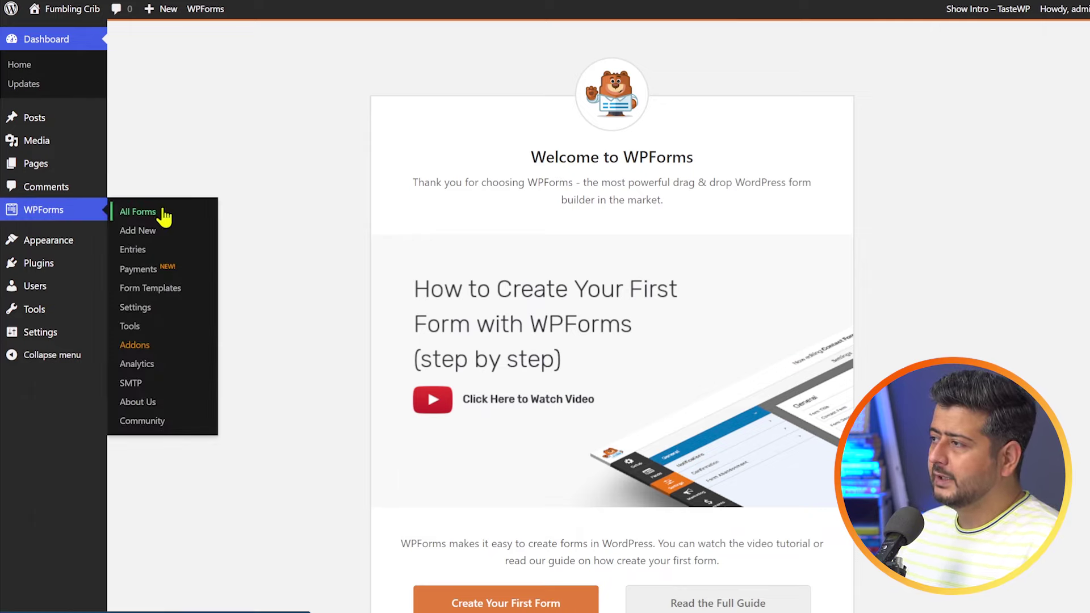
{"action": "left_click", "coordinate": [163, 315]}
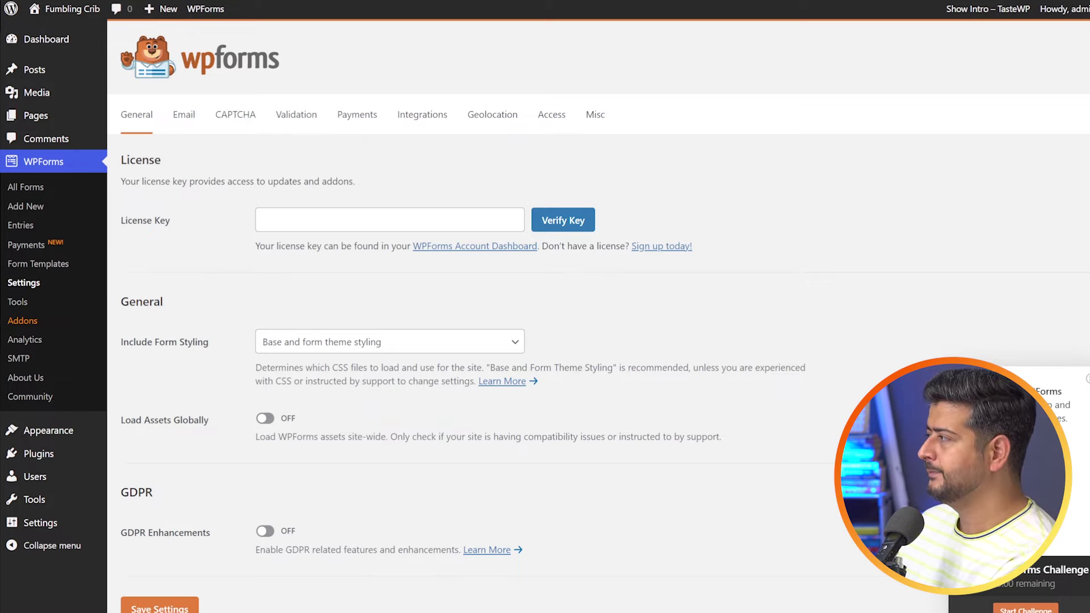
{"action": "left_click", "coordinate": [399, 209]}
{"action": "key", "text": "ctrl+v"}
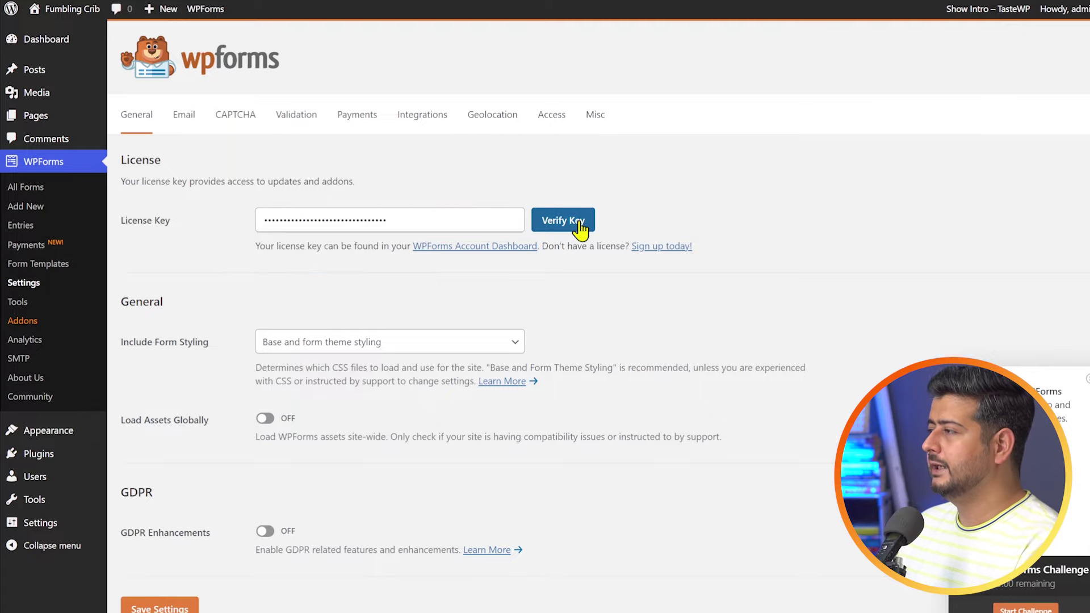
{"action": "left_click", "coordinate": [579, 222]}
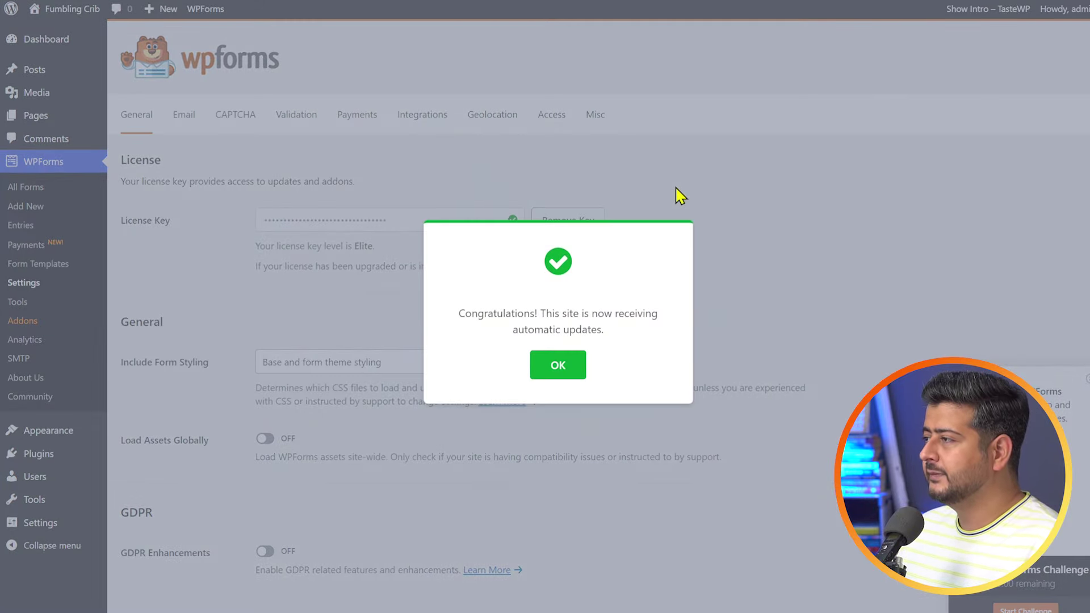
{"action": "left_click", "coordinate": [566, 366]}
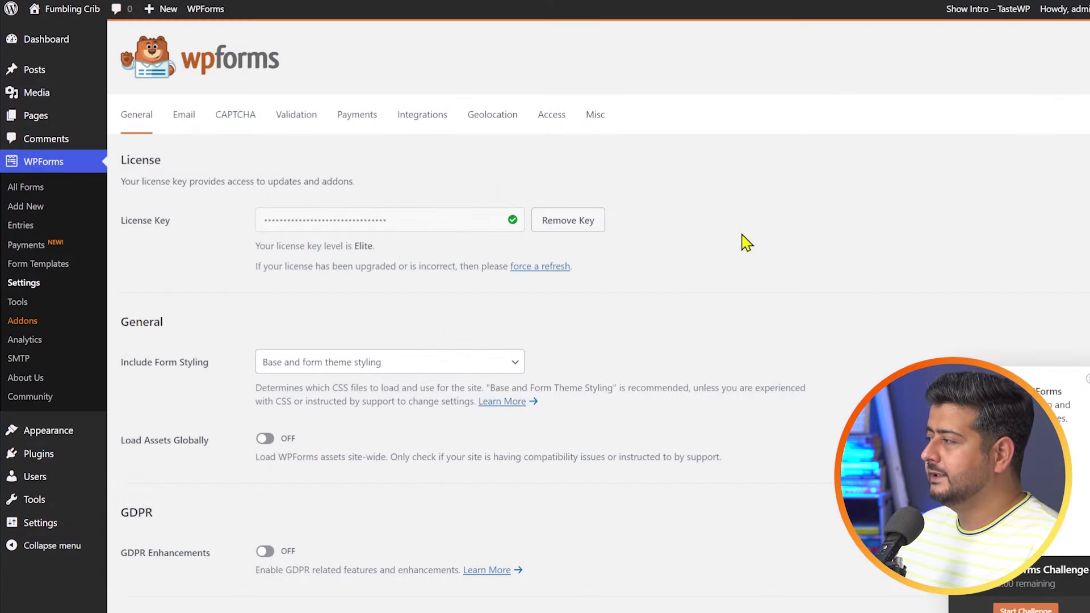
{"action": "left_click", "coordinate": [1084, 379]}
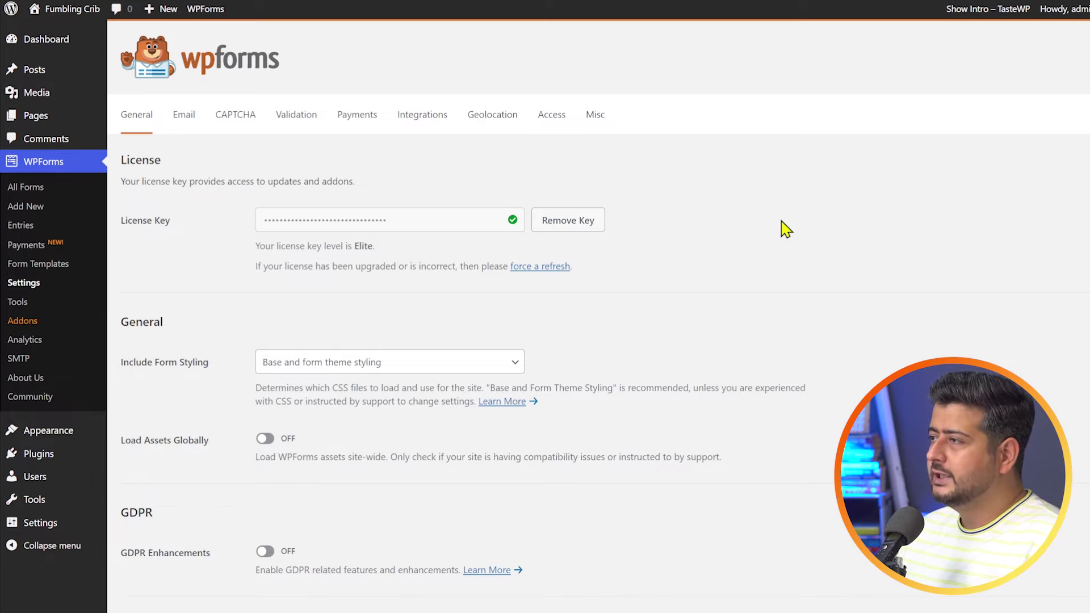
{"action": "left_click", "coordinate": [49, 209]}
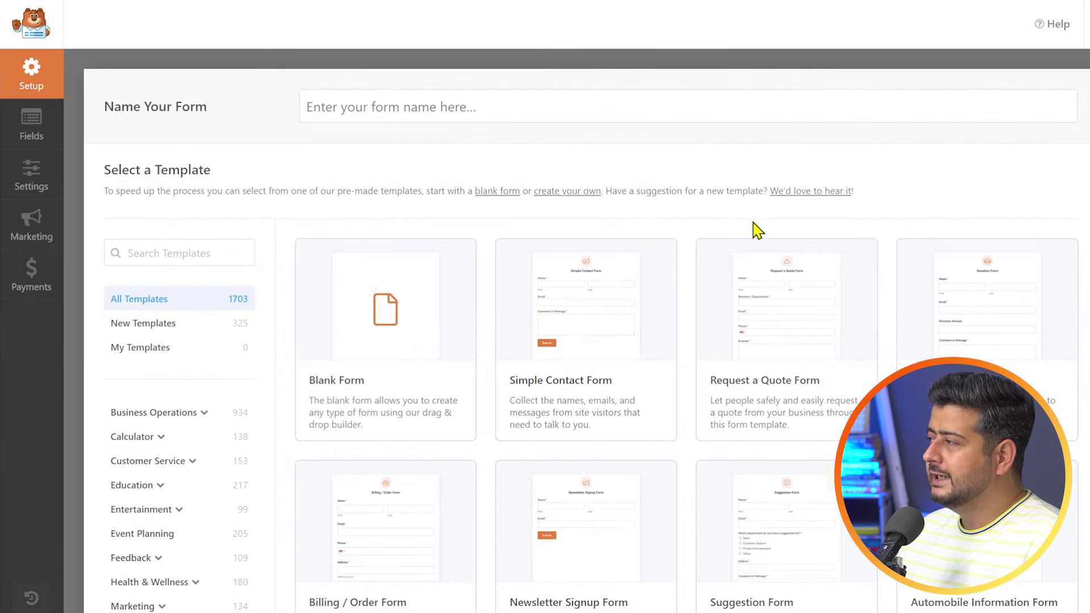
{"action": "scroll", "coordinate": [754, 204], "scroll_direction": "down", "scroll_amount": 10}
{"action": "scroll", "coordinate": [709, 232], "scroll_direction": "down", "scroll_amount": 1}
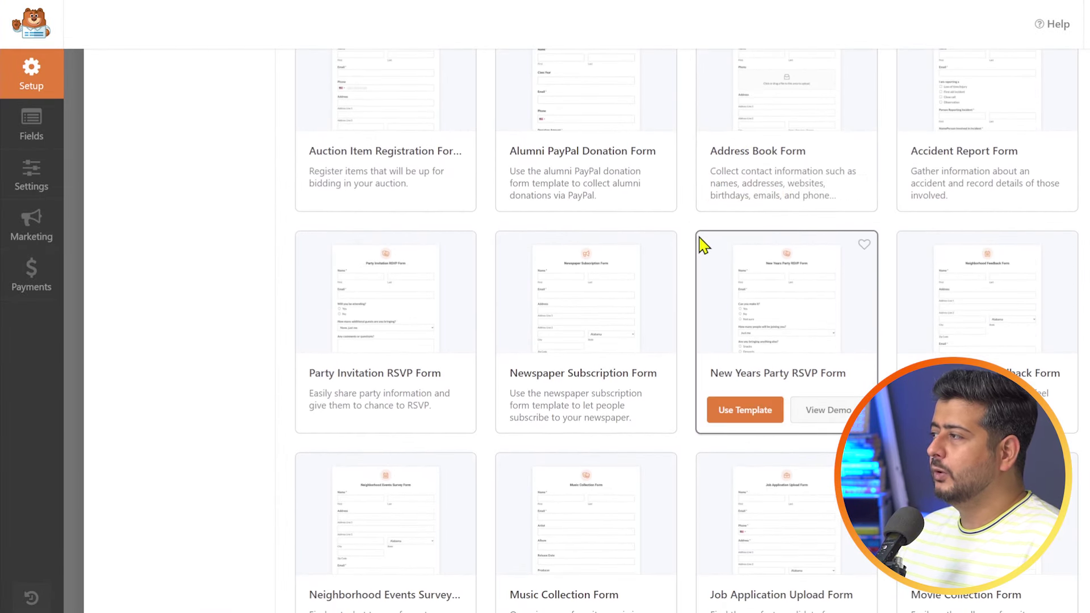
{"action": "scroll", "coordinate": [697, 249], "scroll_direction": "up", "scroll_amount": 5}
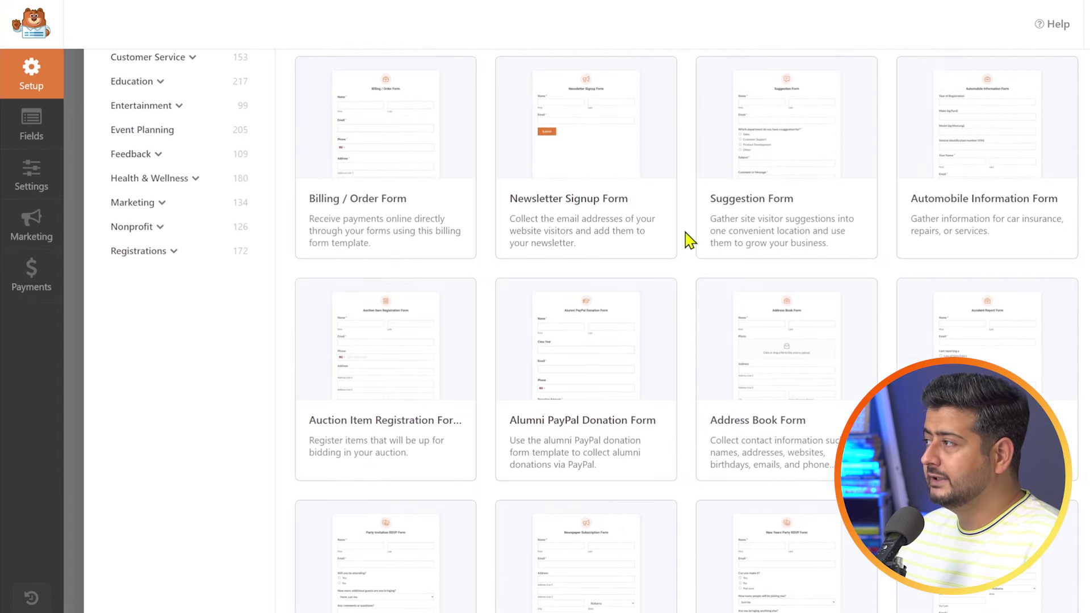
{"action": "scroll", "coordinate": [689, 239], "scroll_direction": "up", "scroll_amount": 6}
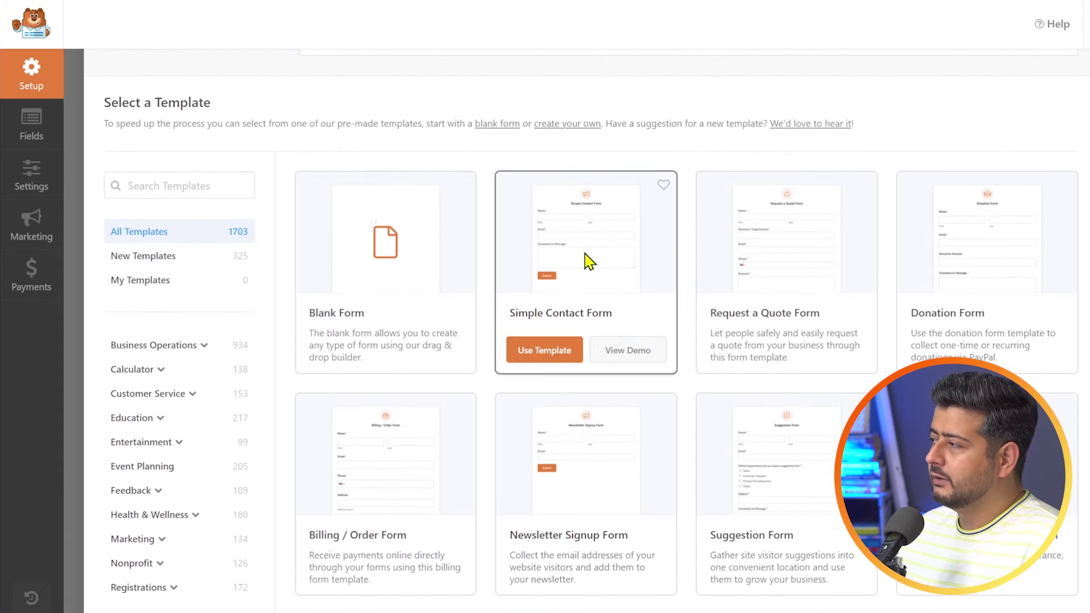
{"action": "scroll", "coordinate": [880, 289], "scroll_direction": "down", "scroll_amount": 4}
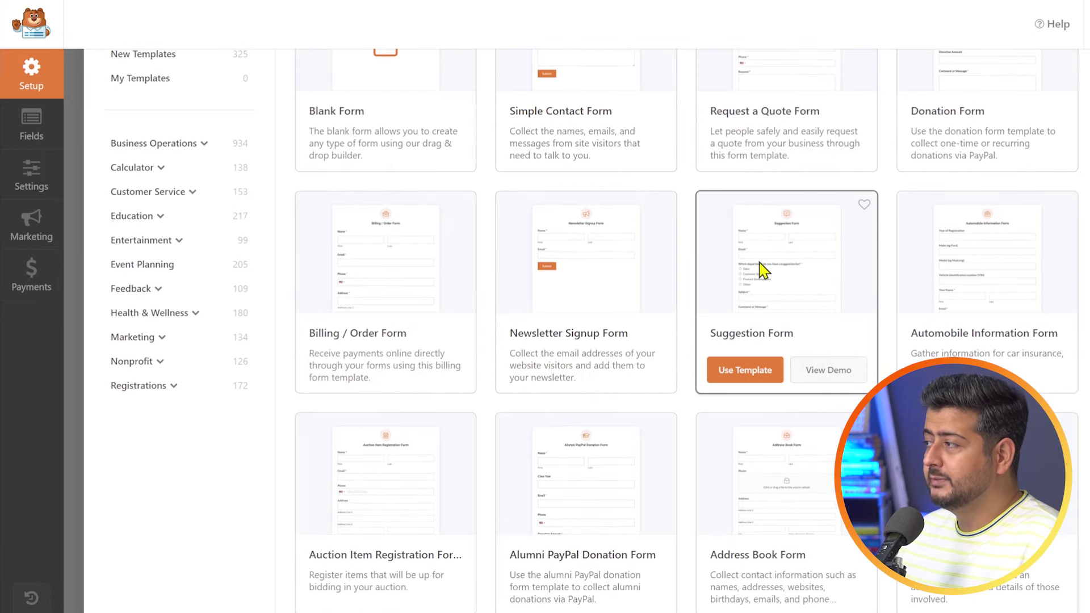
{"action": "scroll", "coordinate": [761, 269], "scroll_direction": "down", "scroll_amount": 2}
{"action": "scroll", "coordinate": [794, 278], "scroll_direction": "down", "scroll_amount": 3}
{"action": "scroll", "coordinate": [936, 307], "scroll_direction": "down", "scroll_amount": 8}
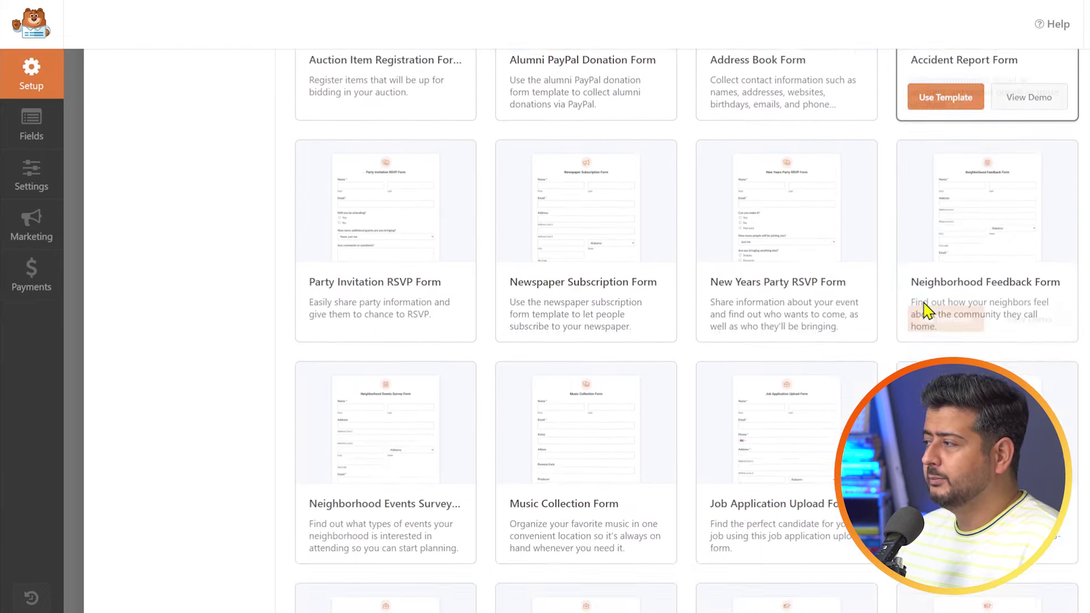
{"action": "scroll", "coordinate": [811, 293], "scroll_direction": "down", "scroll_amount": 20}
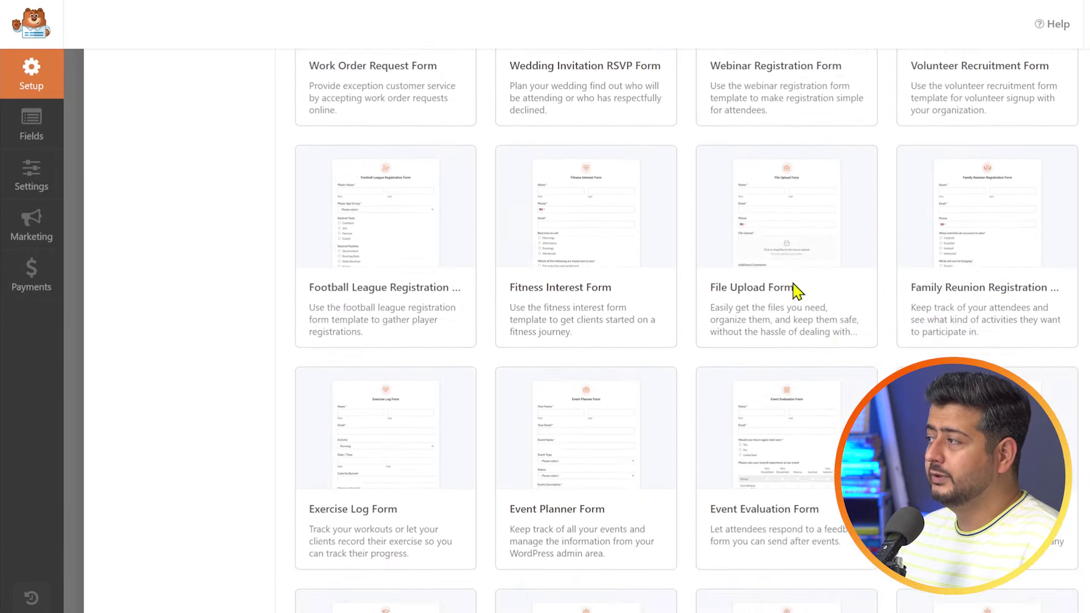
{"action": "scroll", "coordinate": [786, 301], "scroll_direction": "down", "scroll_amount": 15}
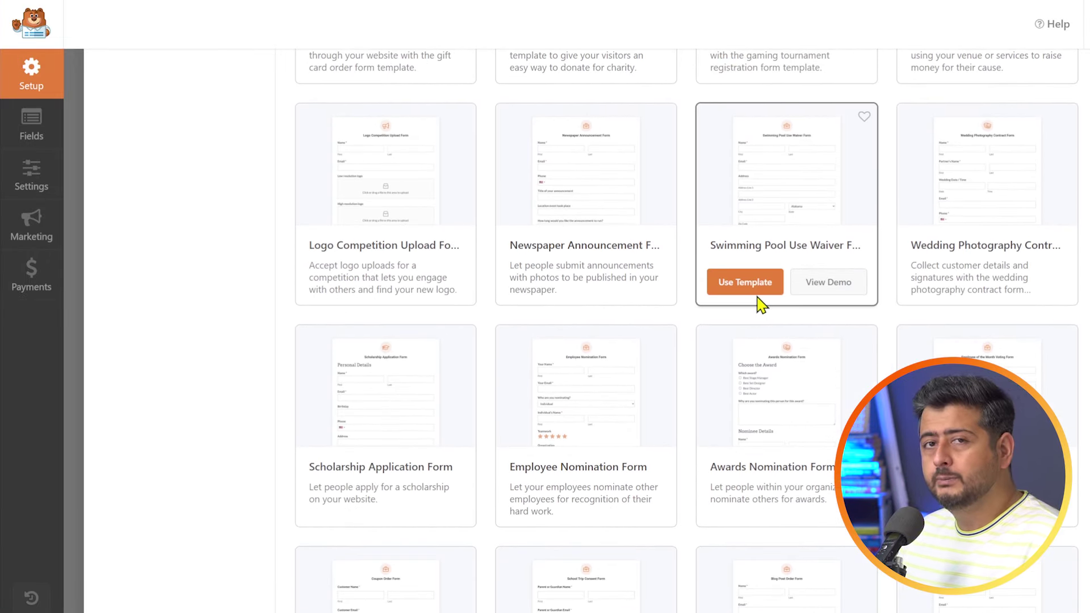
{"action": "scroll", "coordinate": [723, 368], "scroll_direction": "up", "scroll_amount": 20}
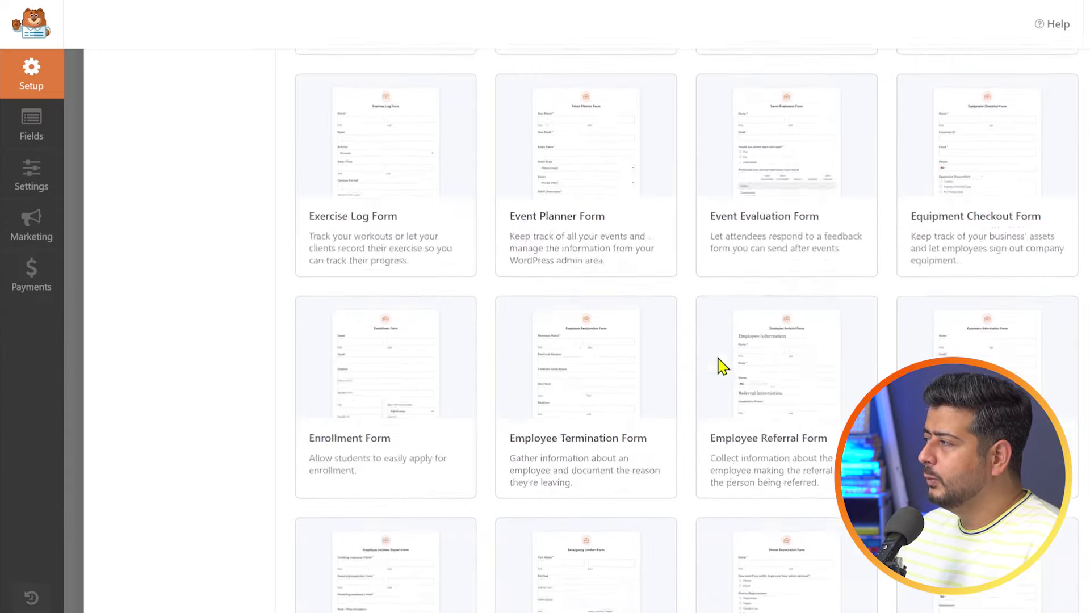
{"action": "scroll", "coordinate": [720, 366], "scroll_direction": "up", "scroll_amount": 10}
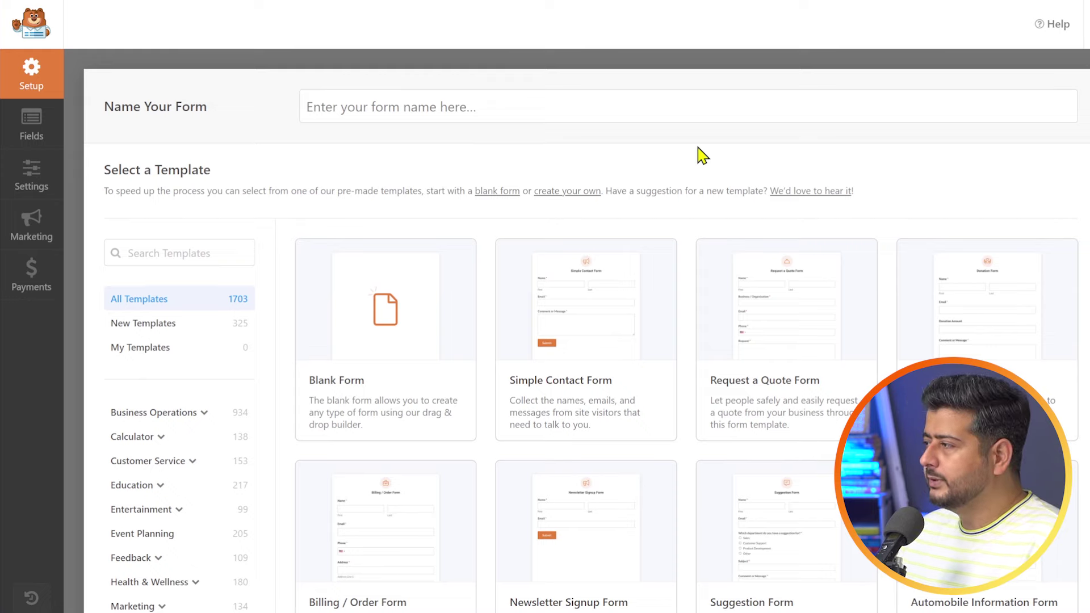
{"action": "mouse_move", "coordinate": [544, 295]}
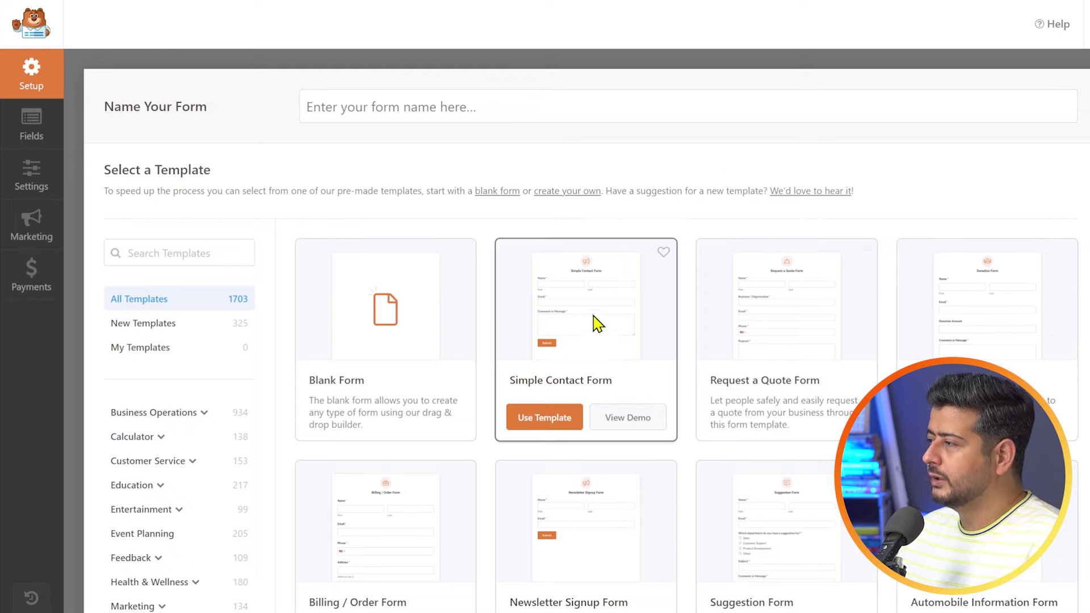
- Choose Use Template on the Simple Contact Form card
{"action": "left_click", "coordinate": [554, 420]}
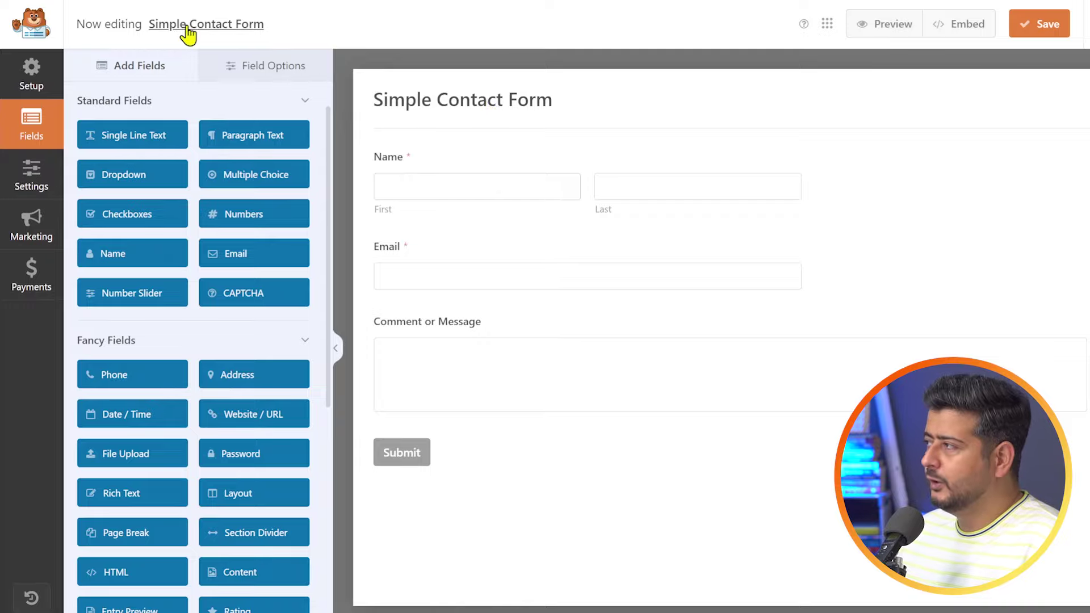
- Name the form 'Photography Contest Submission' and pick the Simple Contact Form template
{"action": "left_click", "coordinate": [33, 80]}
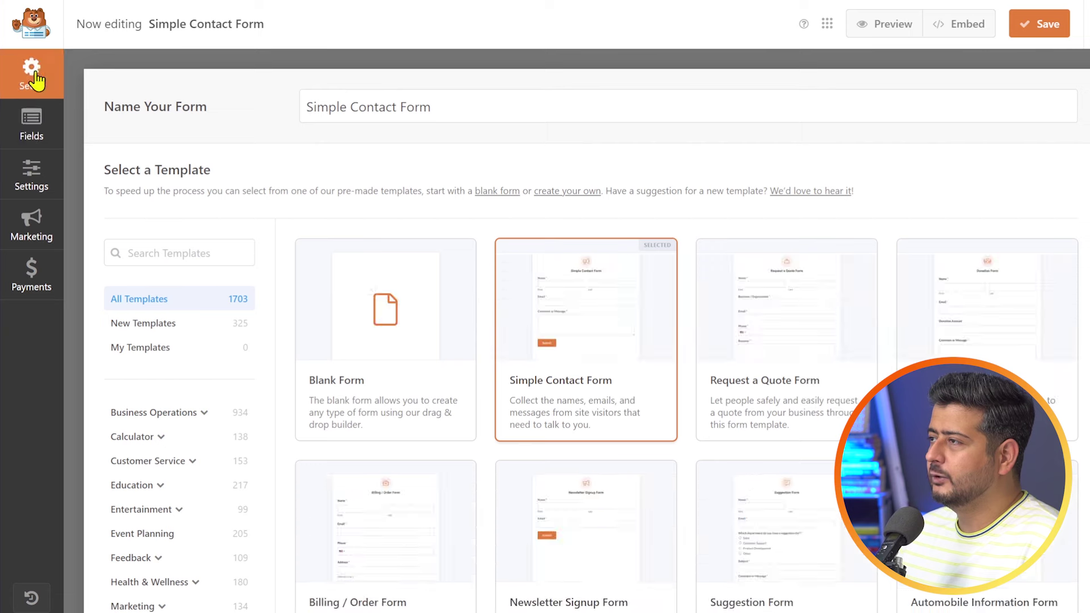
{"action": "left_click", "coordinate": [420, 107]}
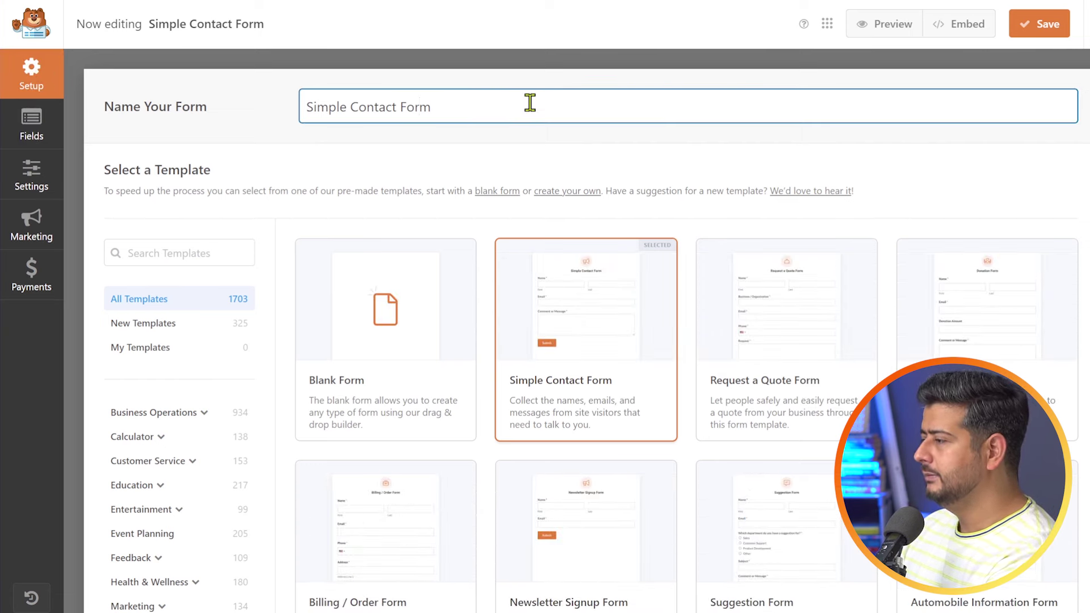
{"action": "key", "text": "ctrl+a"}
{"action": "type", "text": "Photo"}
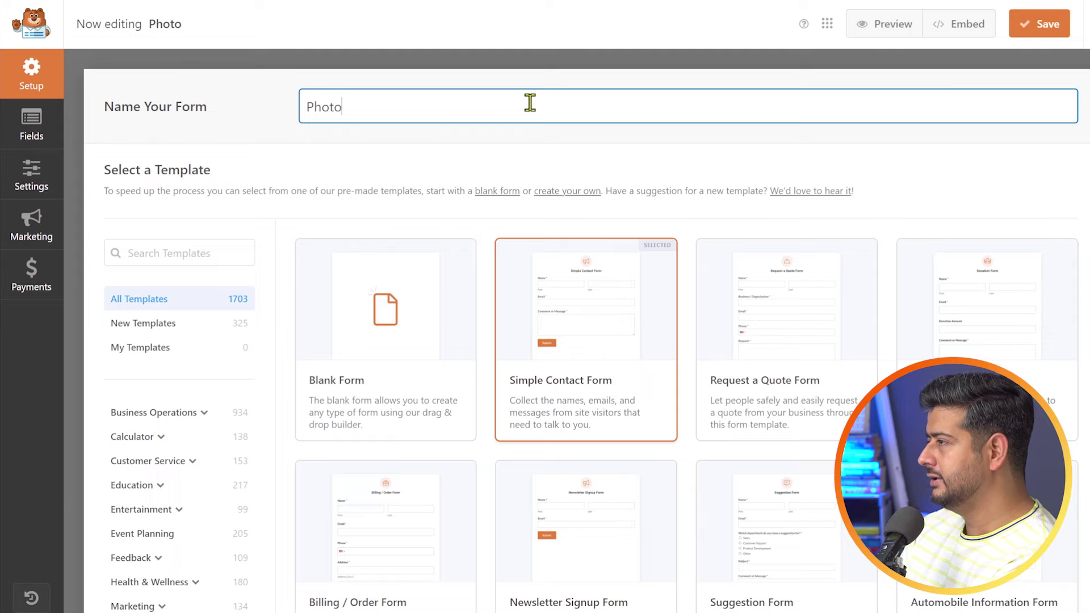
{"action": "type", "text": "graphy Contest"}
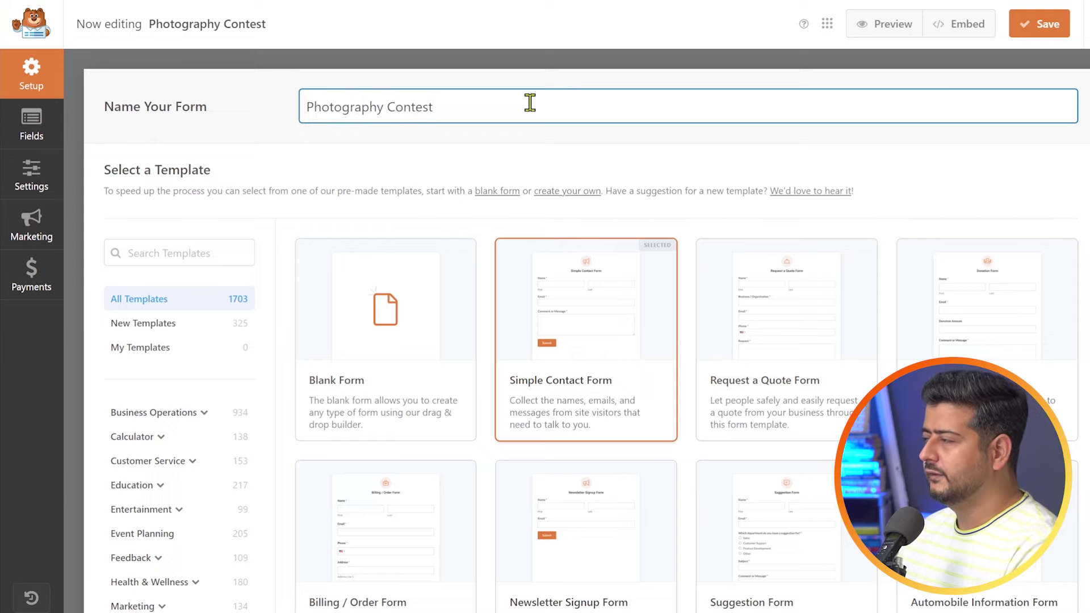
{"action": "type", "text": " Submission"}
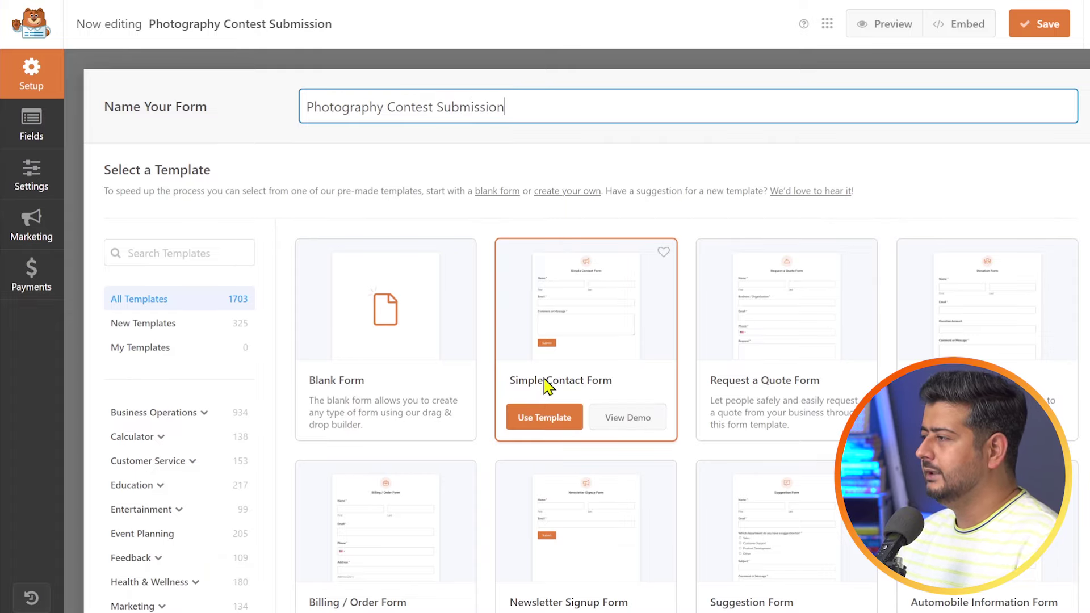
{"action": "left_click", "coordinate": [545, 416]}
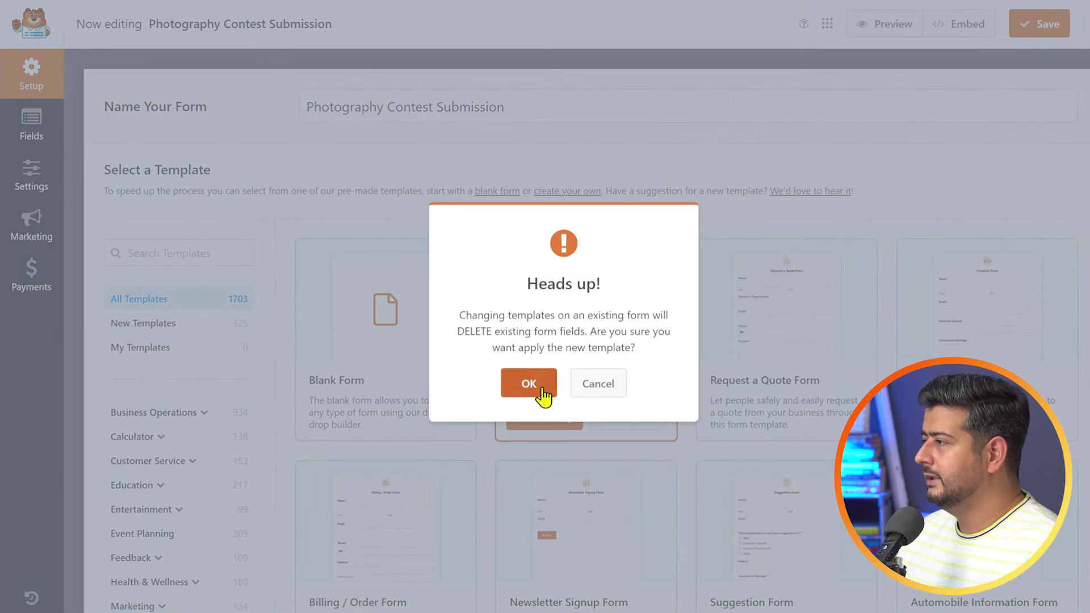
- Accept the Heads up! warning so the template's Name, Email and Message fields load
{"action": "left_click", "coordinate": [537, 391]}
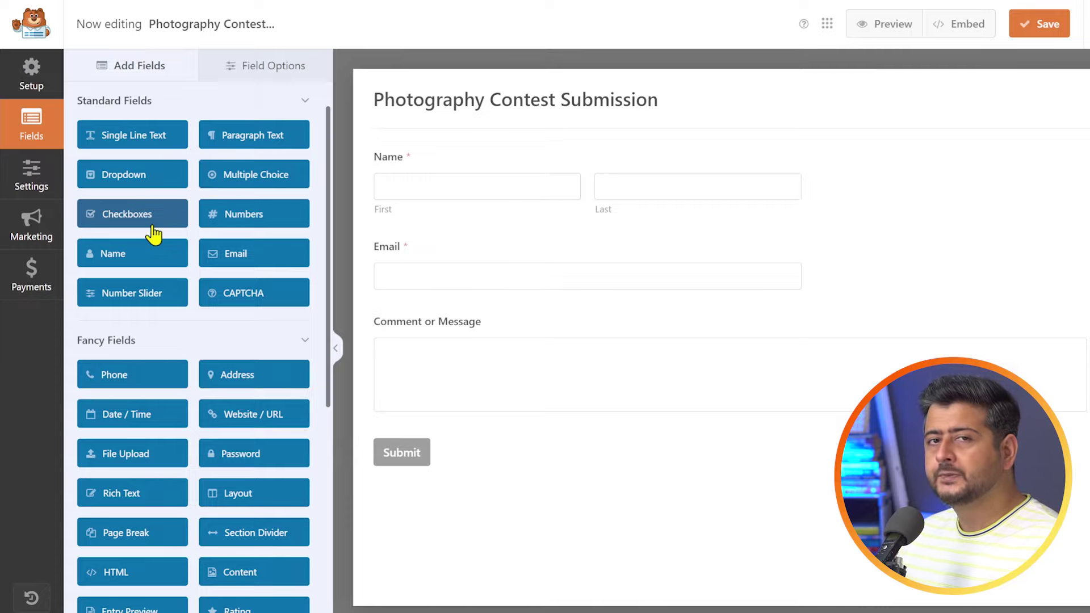
{"action": "scroll", "coordinate": [214, 224], "scroll_direction": "down", "scroll_amount": 2}
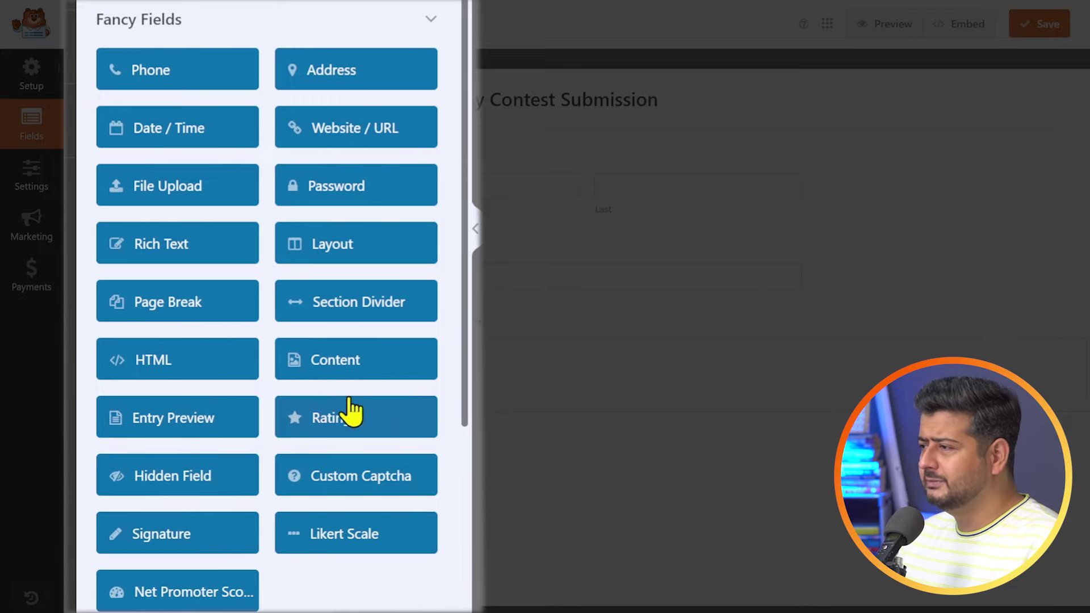
{"action": "scroll", "coordinate": [336, 369], "scroll_direction": "down", "scroll_amount": 3}
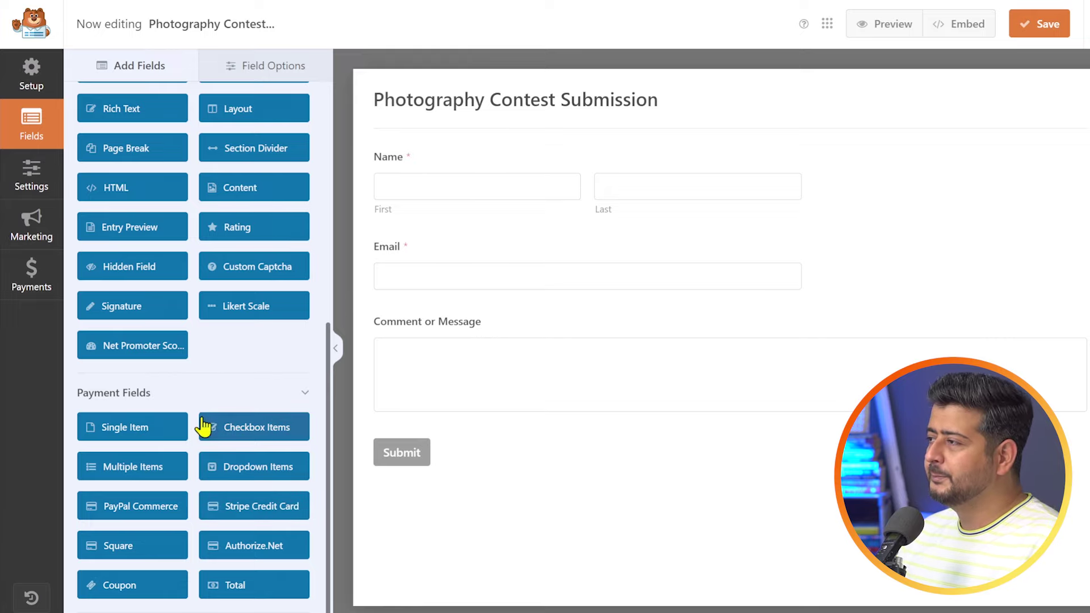
{"action": "scroll", "coordinate": [199, 414], "scroll_direction": "up", "scroll_amount": 7}
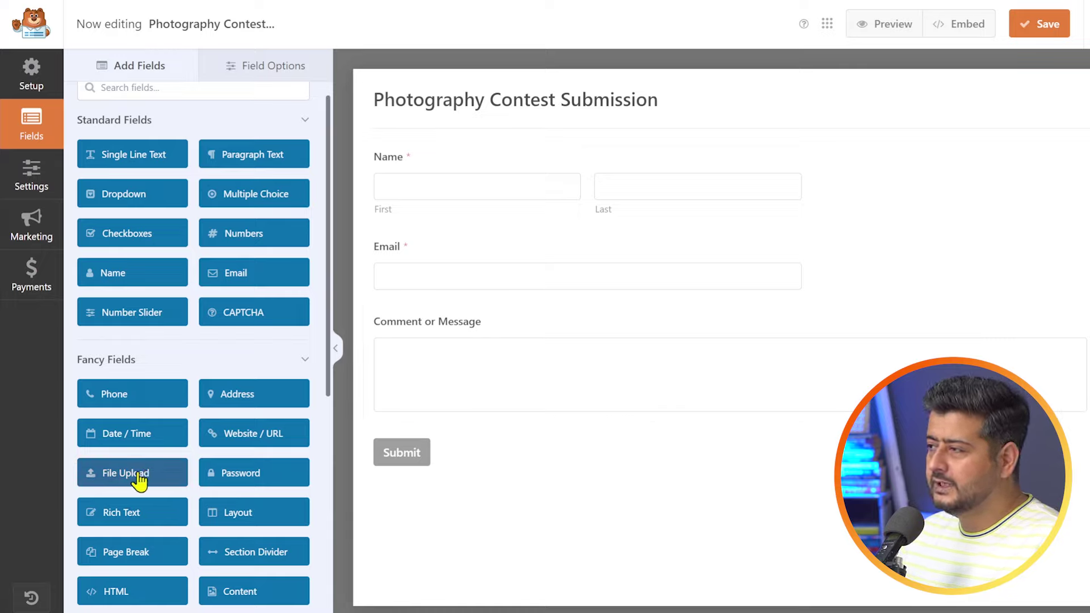
{"action": "left_click_drag", "start_coordinate": [139, 477], "coordinate": [603, 335]}
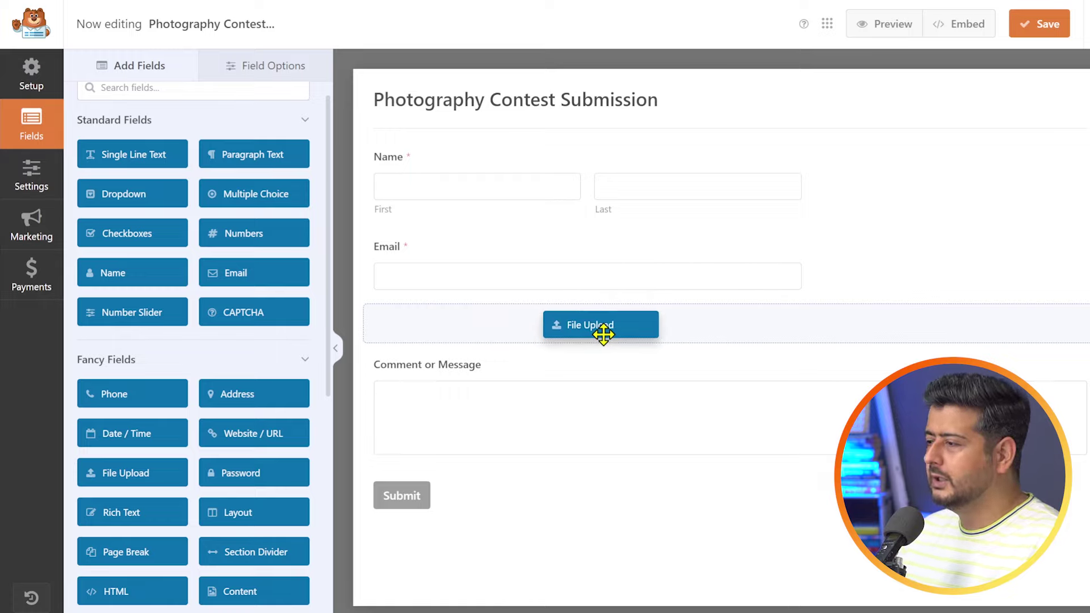
- Place a File Upload field below Email and delete the accidentally added Phone field
{"action": "left_click_drag", "start_coordinate": [603, 335], "coordinate": [603, 338]}
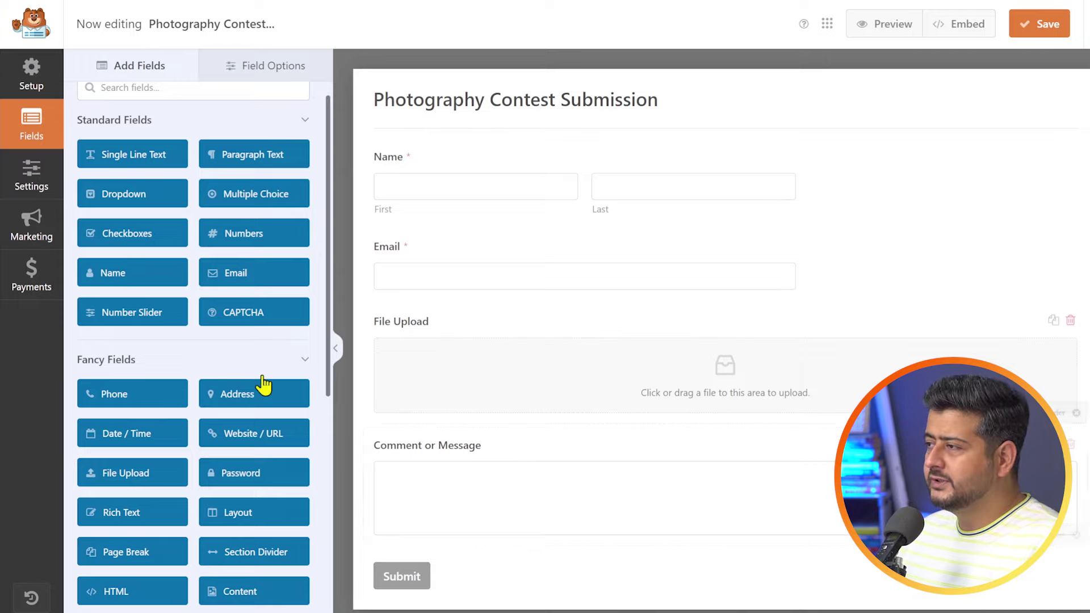
{"action": "left_click_drag", "start_coordinate": [138, 396], "coordinate": [496, 336]}
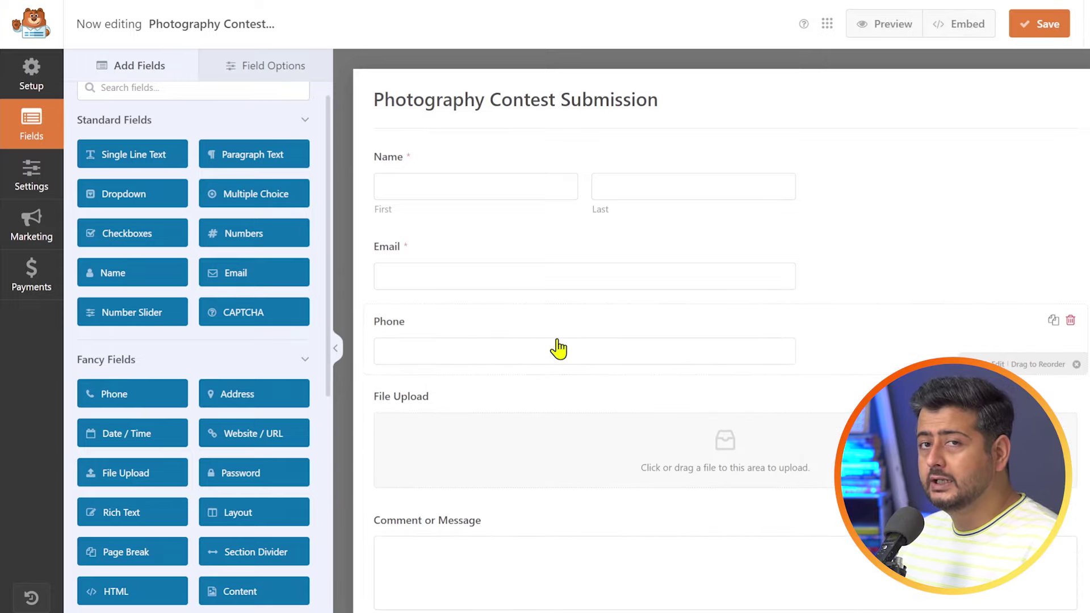
{"action": "left_click", "coordinate": [1071, 321]}
{"action": "left_click", "coordinate": [531, 362]}
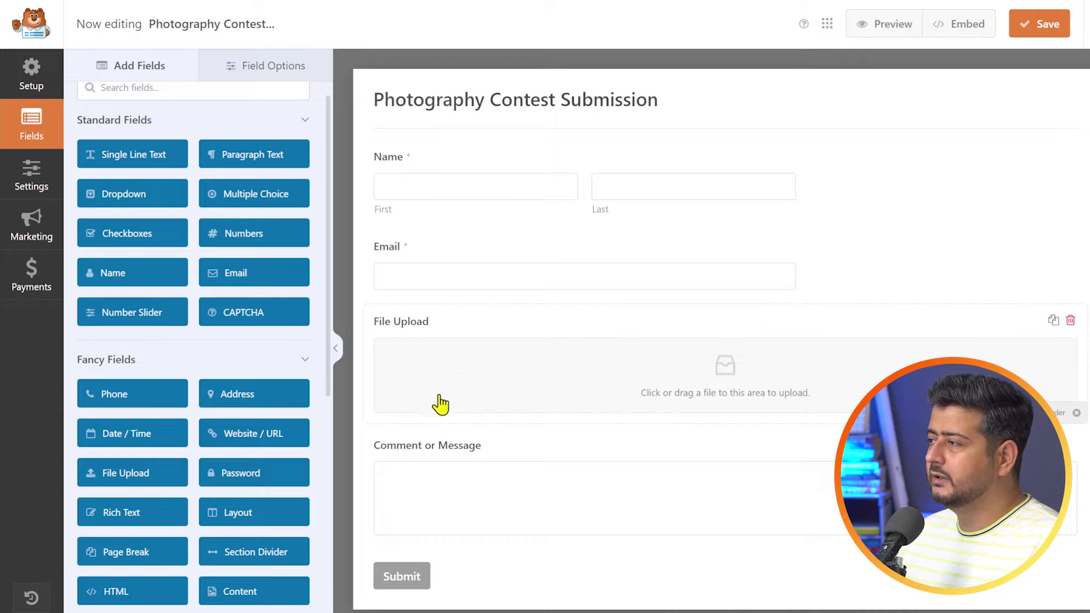
{"action": "left_click", "coordinate": [417, 330]}
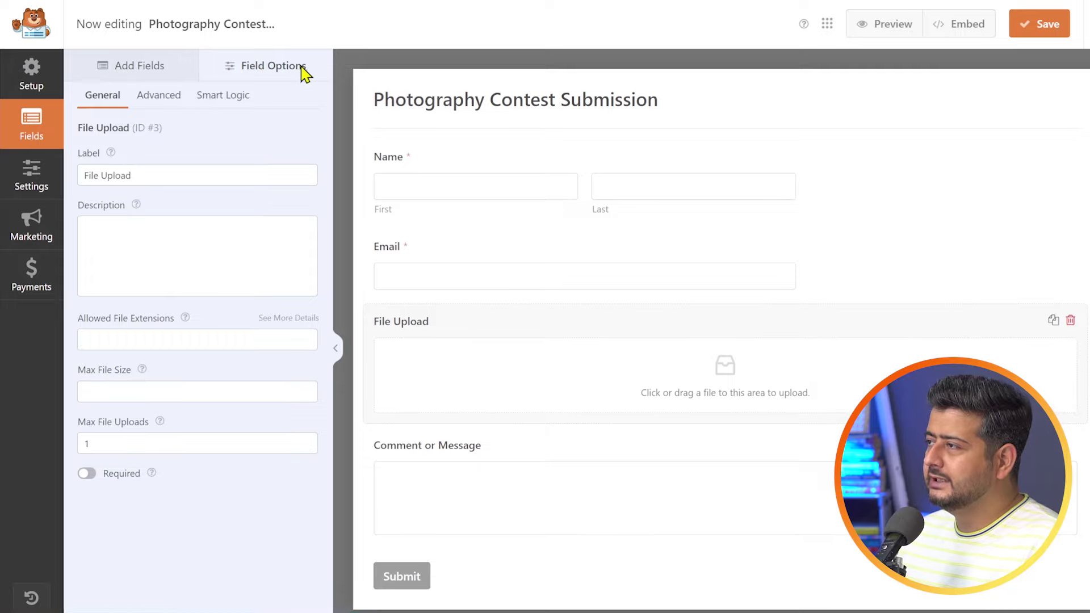
- Replace the File Upload label with 'Upload Your Photographs' in Field Options
{"action": "left_click", "coordinate": [119, 174]}
{"action": "left_click_drag", "start_coordinate": [131, 175], "coordinate": [80, 176]}
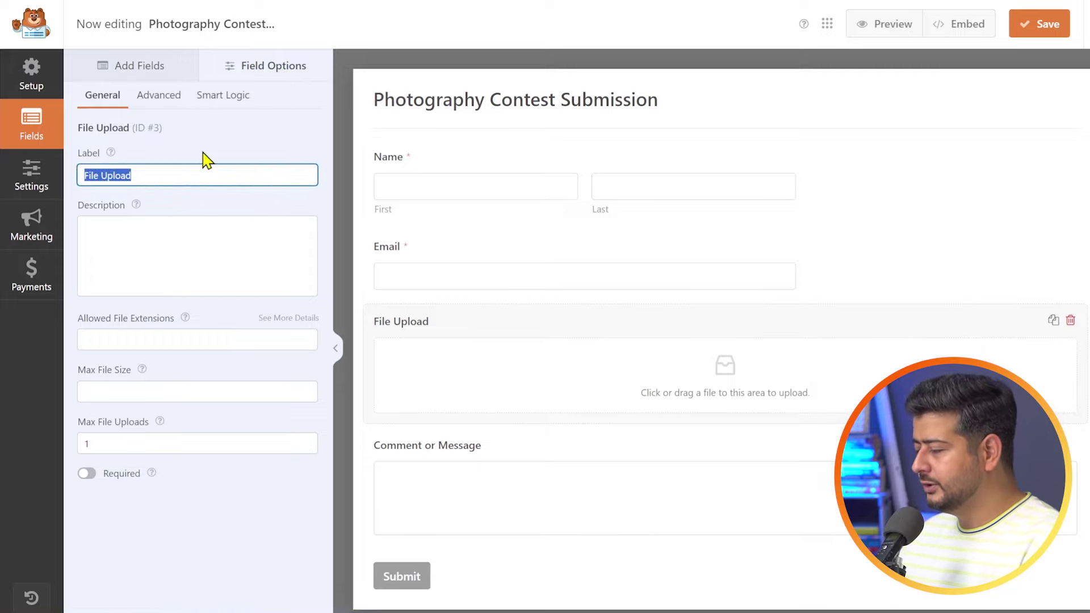
{"action": "type", "text": "Uploa"}
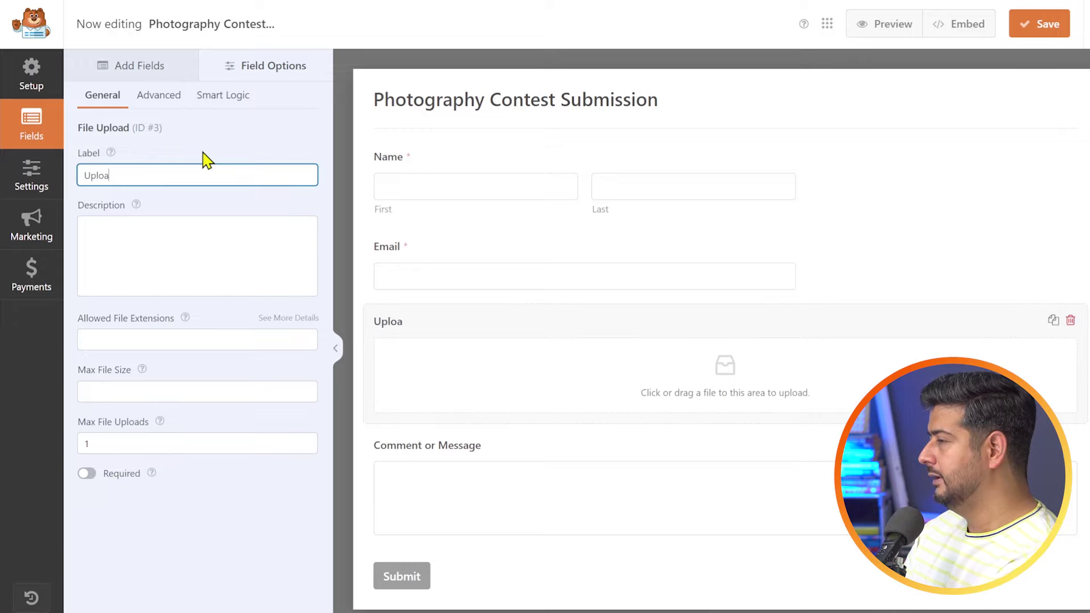
{"action": "type", "text": "d Your P"}
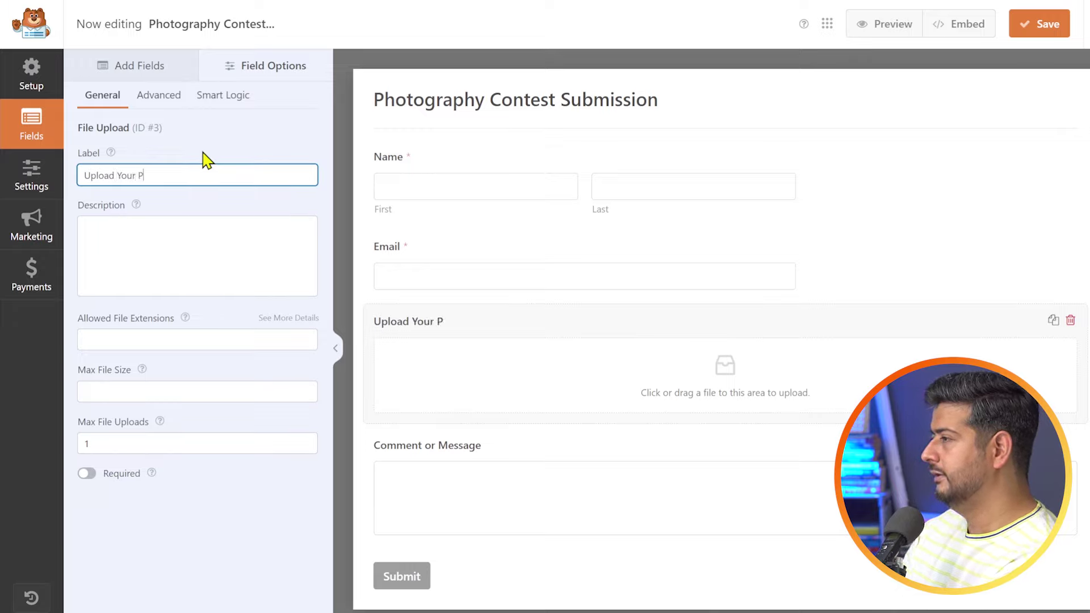
{"action": "type", "text": "hotographs"}
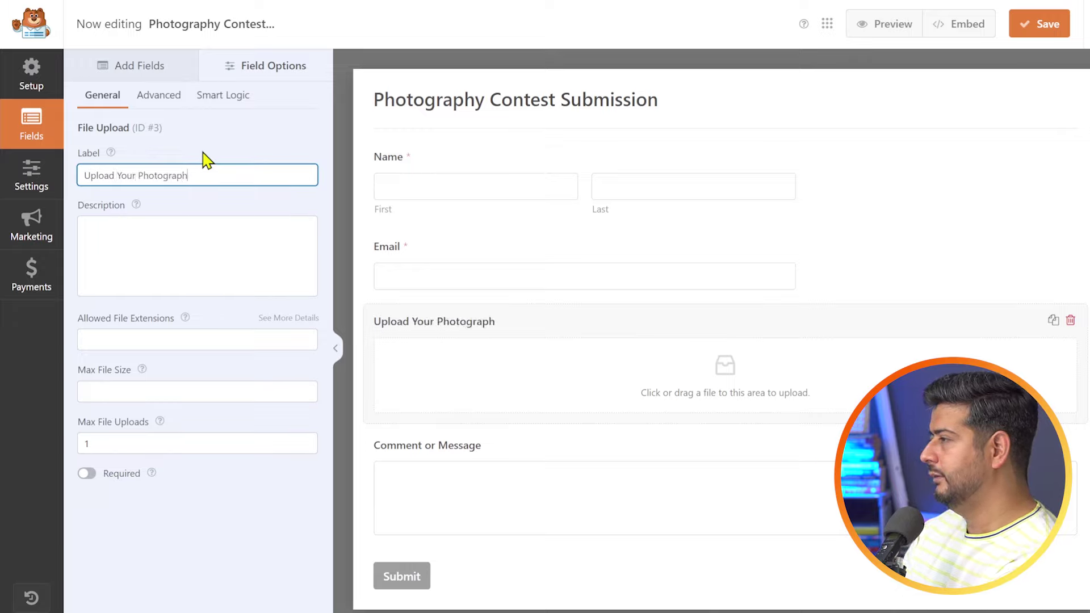
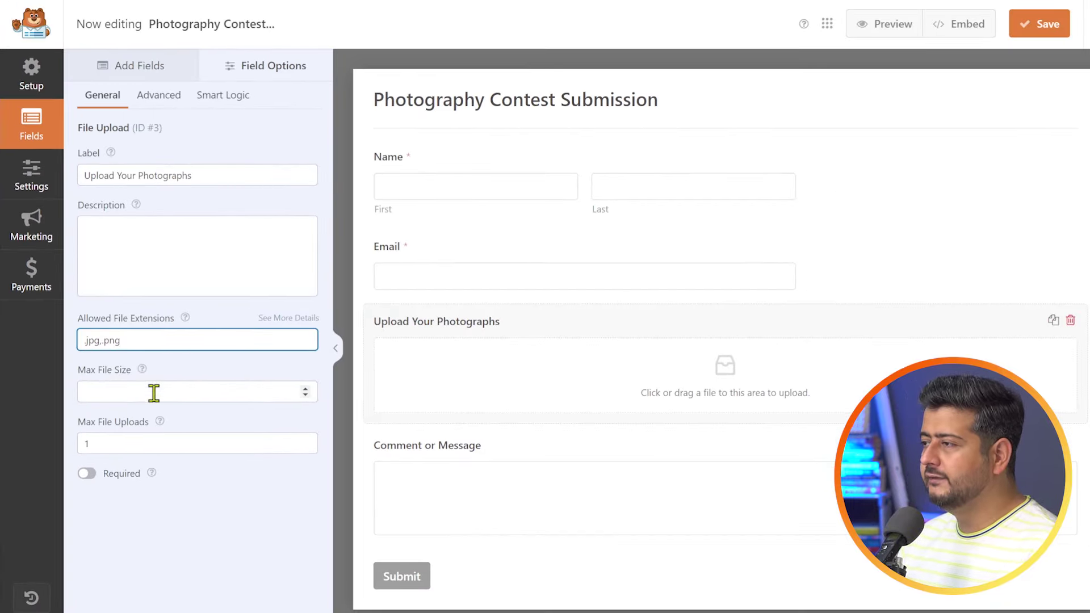
- Limit the photo upload field to a 10 MB maximum file size and 3 files per submission
{"action": "left_click", "coordinate": [153, 393]}
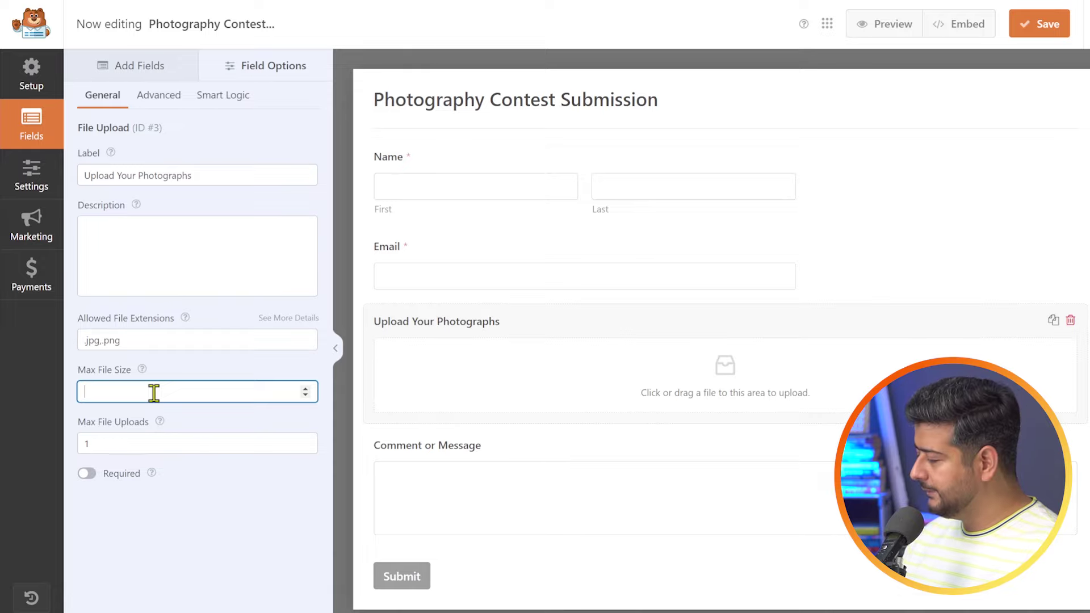
{"action": "type", "text": "10"}
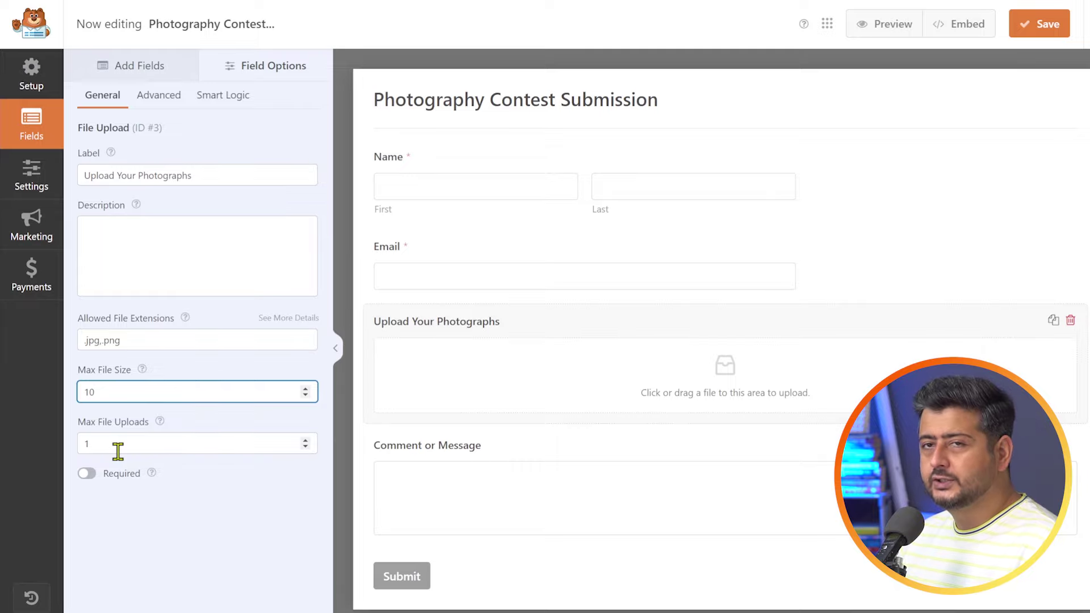
{"action": "left_click", "coordinate": [305, 441]}
{"action": "left_click", "coordinate": [306, 441]}
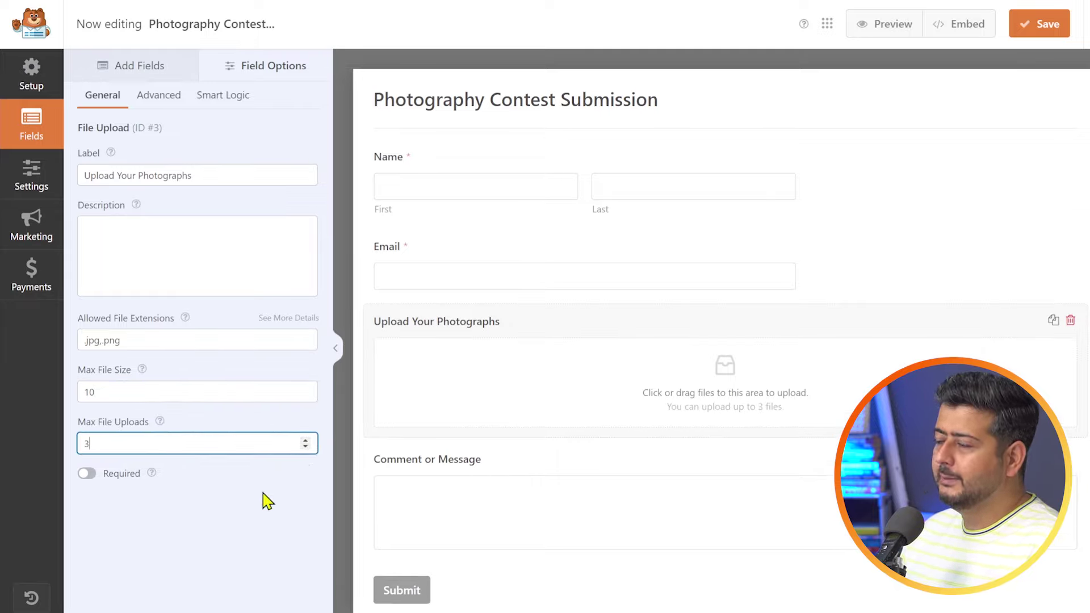
{"action": "left_click", "coordinate": [255, 508]}
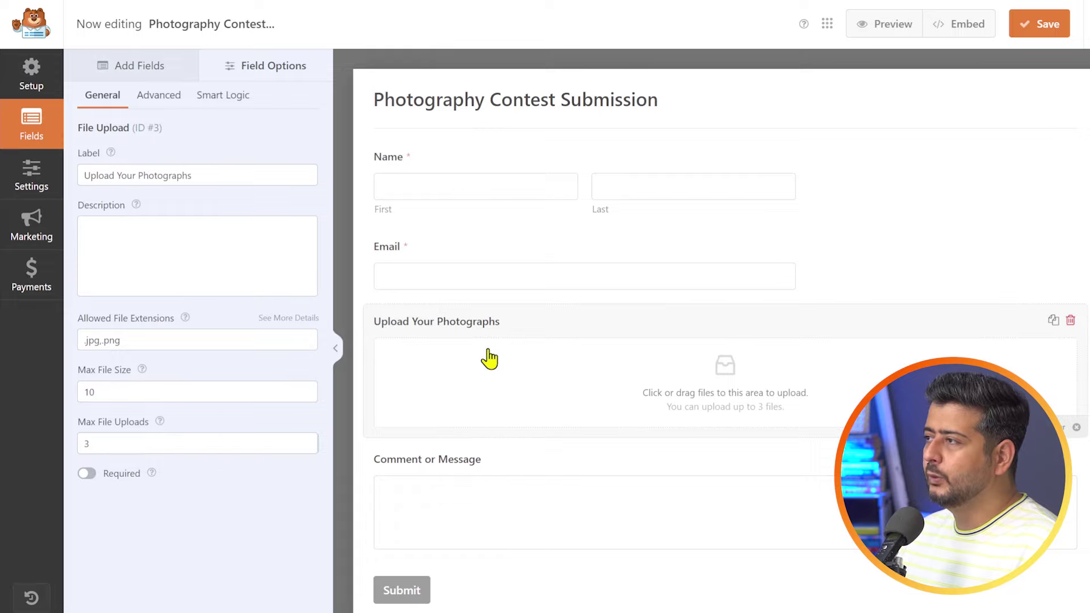
- In advanced options, try Classic then keep Modern upload style, and store files in the Media Library
{"action": "left_click", "coordinate": [157, 100]}
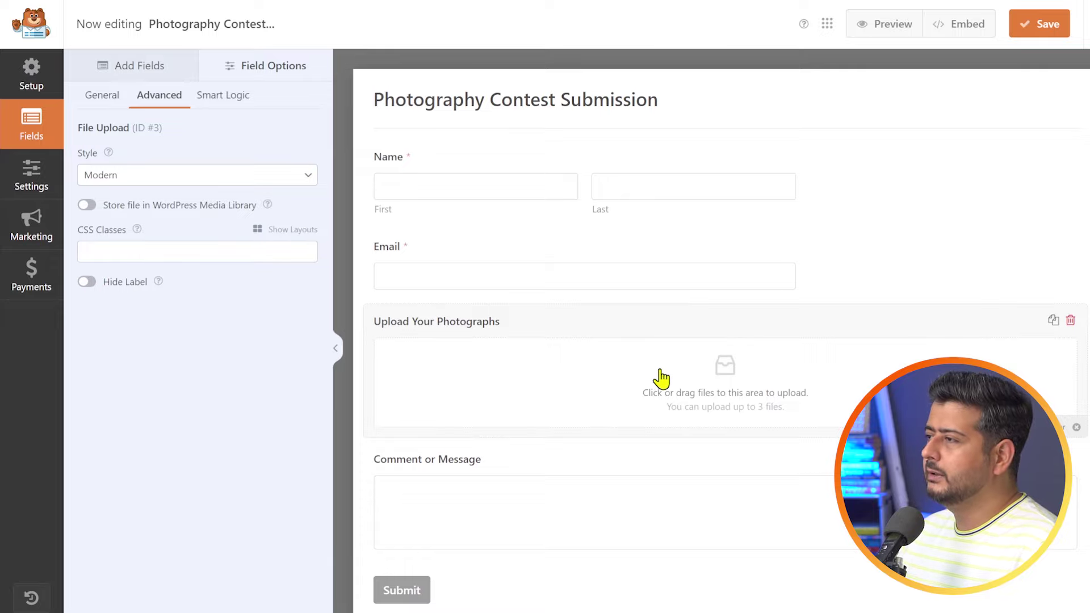
{"action": "left_click", "coordinate": [168, 176]}
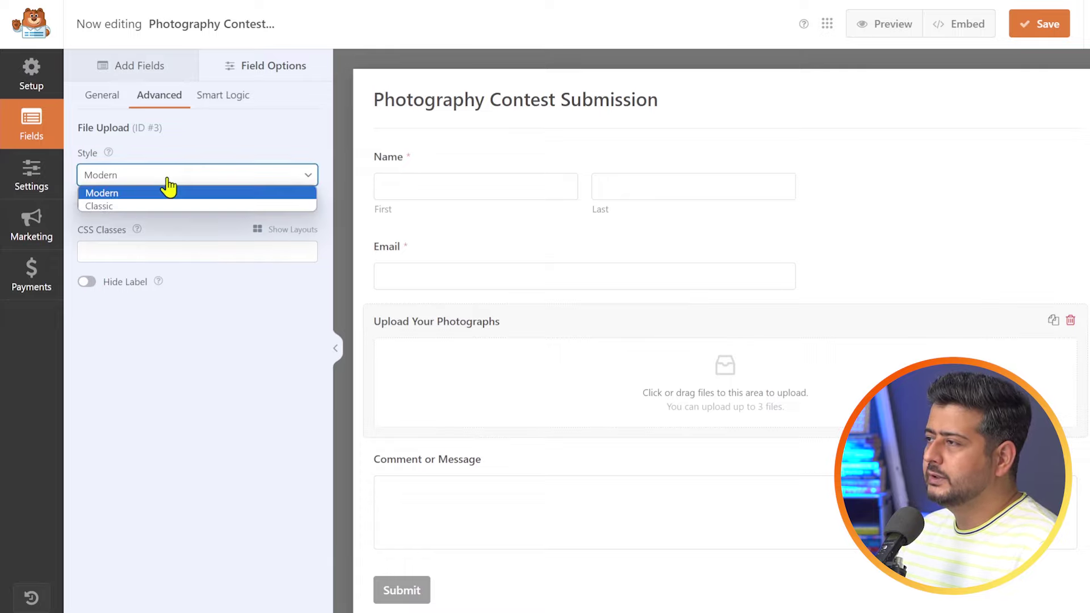
{"action": "left_click", "coordinate": [140, 208]}
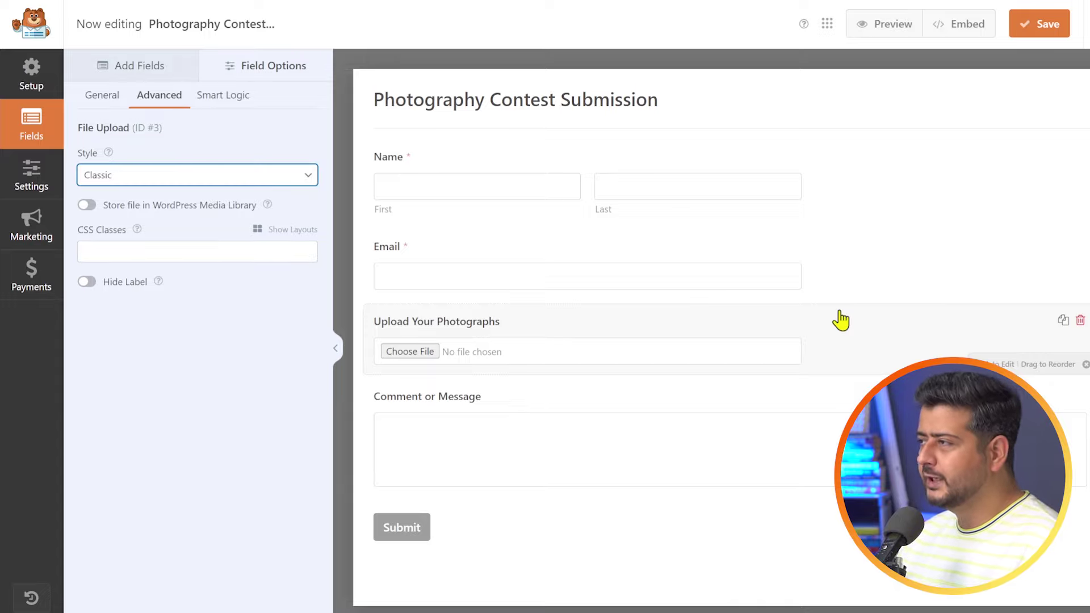
{"action": "left_click", "coordinate": [285, 176]}
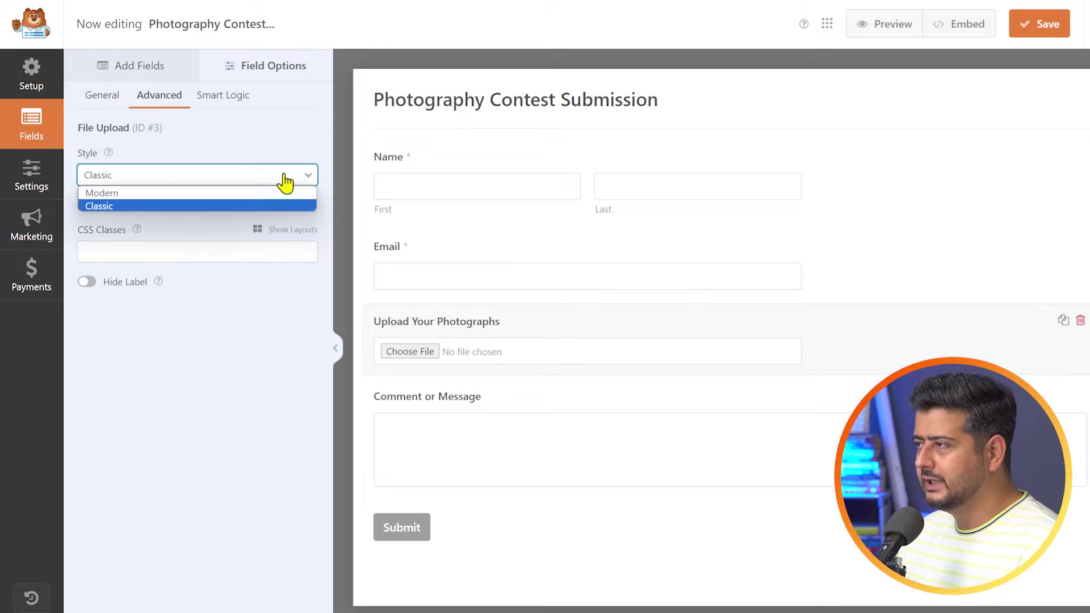
{"action": "left_click", "coordinate": [235, 191]}
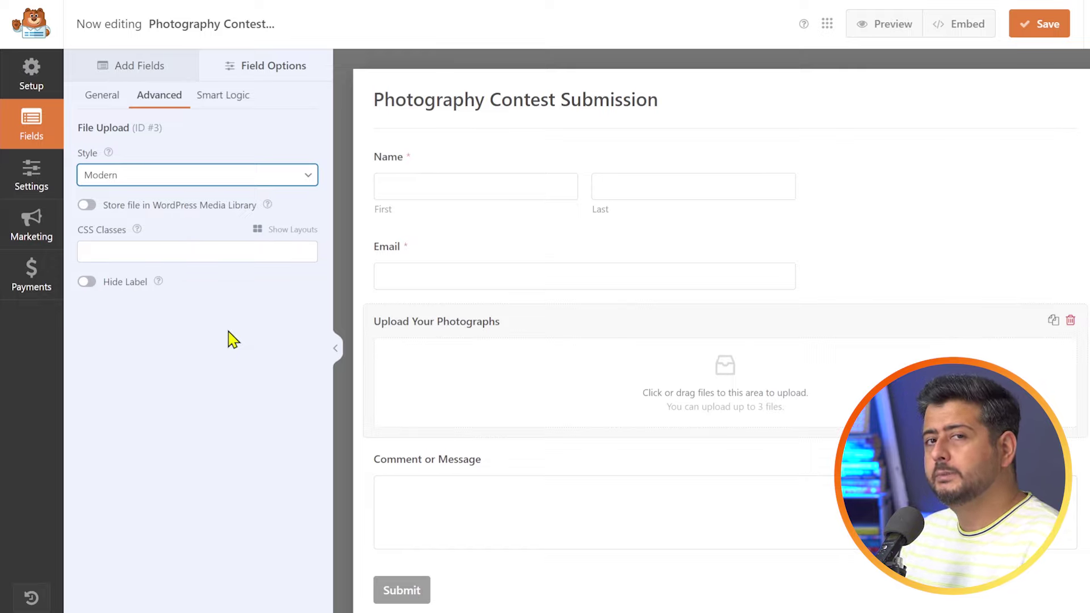
{"action": "left_click", "coordinate": [86, 205]}
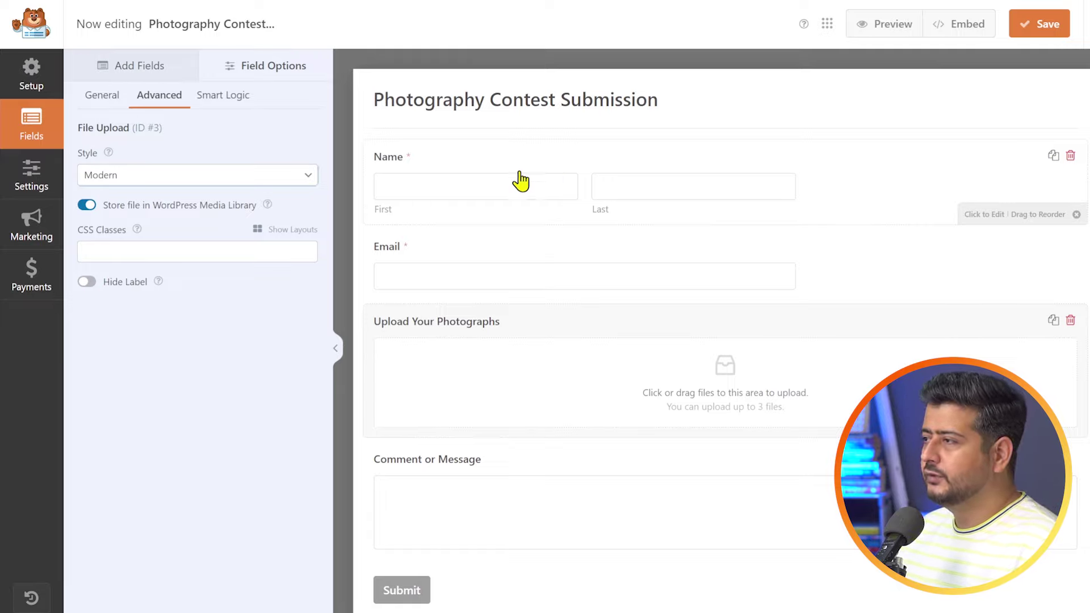
- Open the form's Settings and display the Notifications panel
{"action": "left_click", "coordinate": [151, 77]}
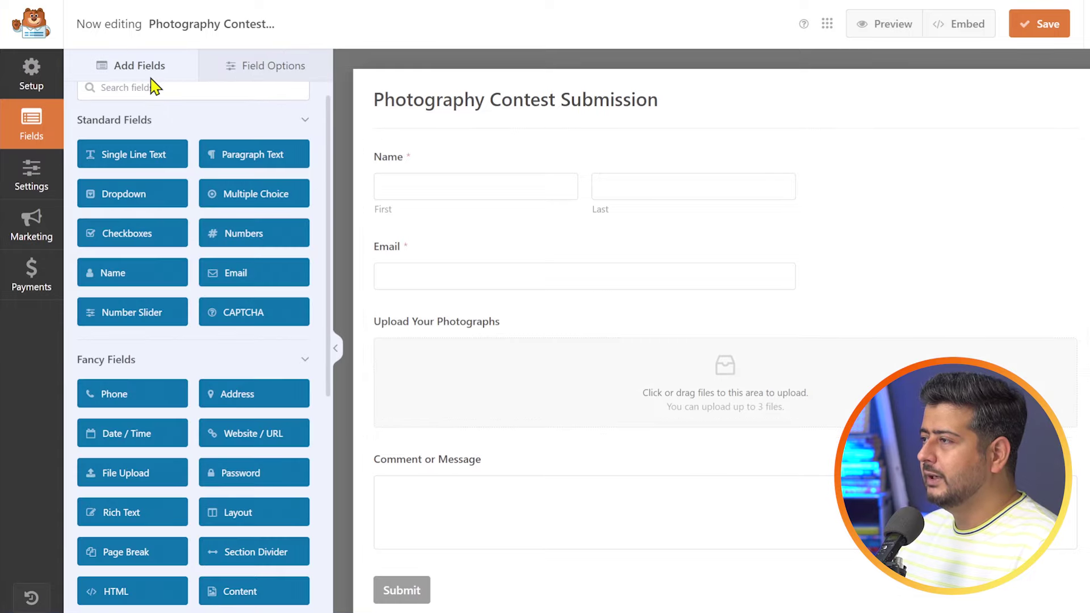
{"action": "left_click", "coordinate": [49, 182]}
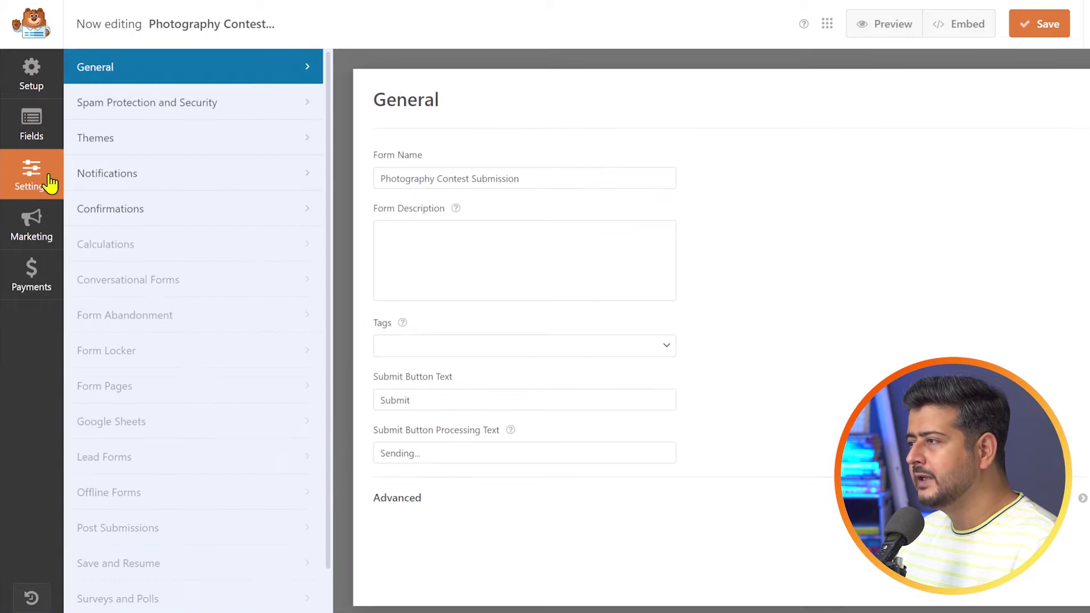
{"action": "scroll", "coordinate": [207, 285], "scroll_direction": "down", "scroll_amount": 1}
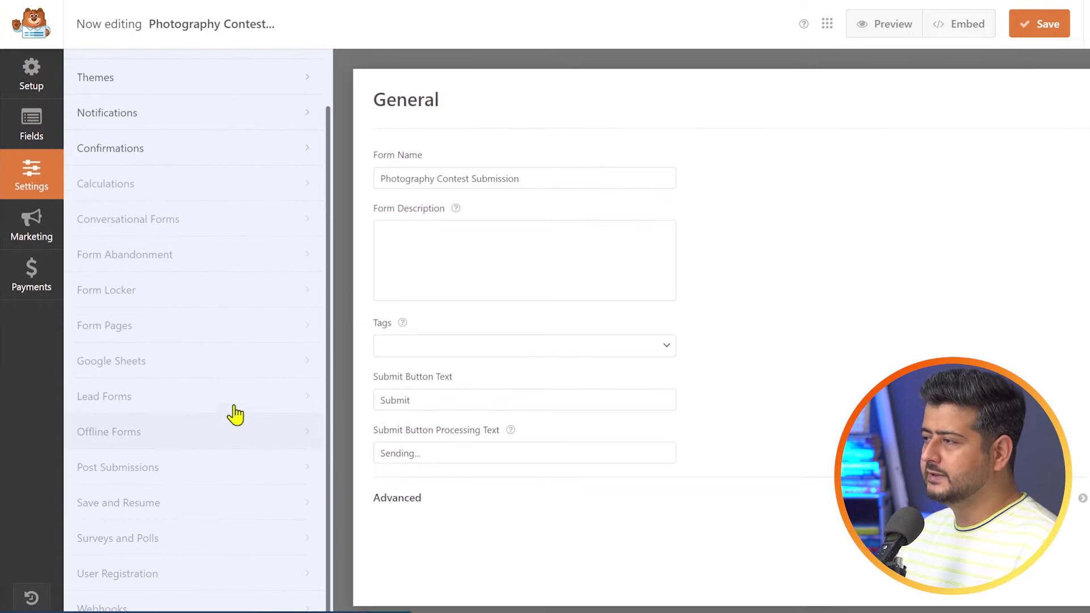
{"action": "scroll", "coordinate": [151, 251], "scroll_direction": "up", "scroll_amount": 1}
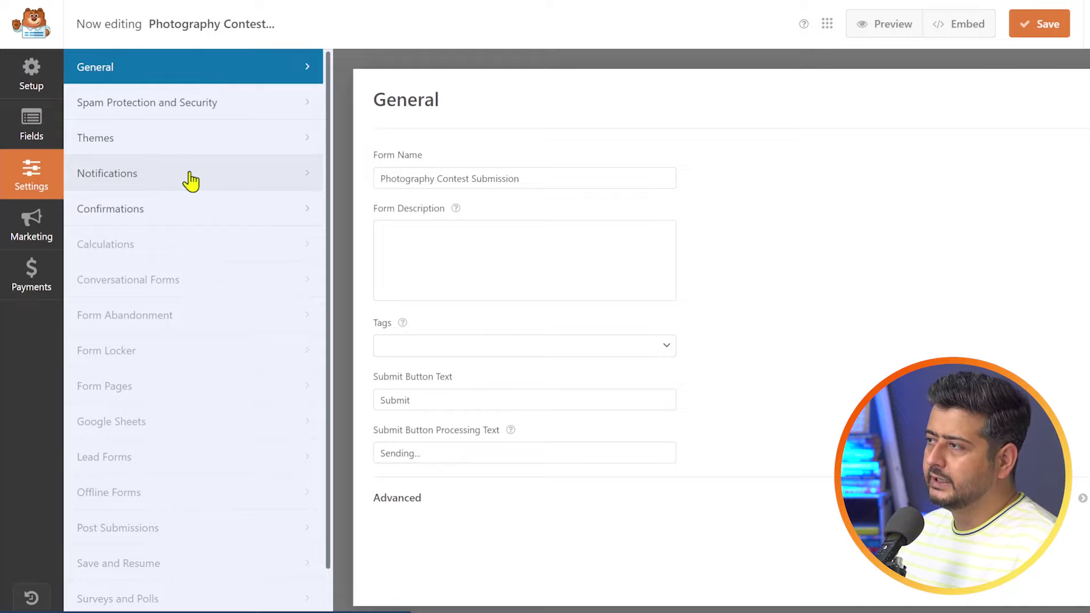
{"action": "left_click", "coordinate": [161, 183]}
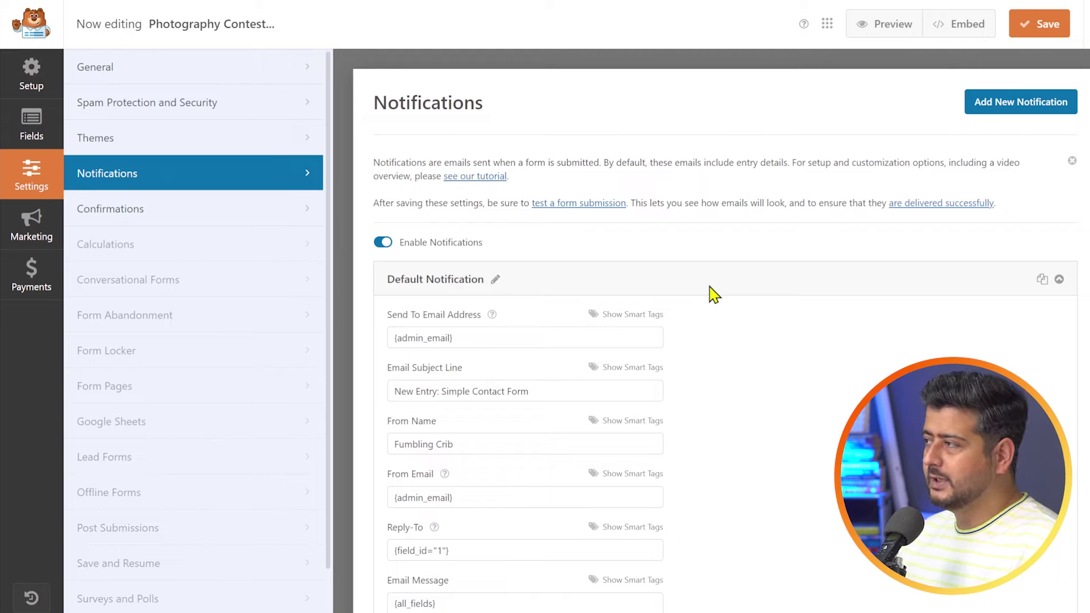
- Review the Default Notification's details, including its advanced email options
{"action": "left_click", "coordinate": [1059, 280]}
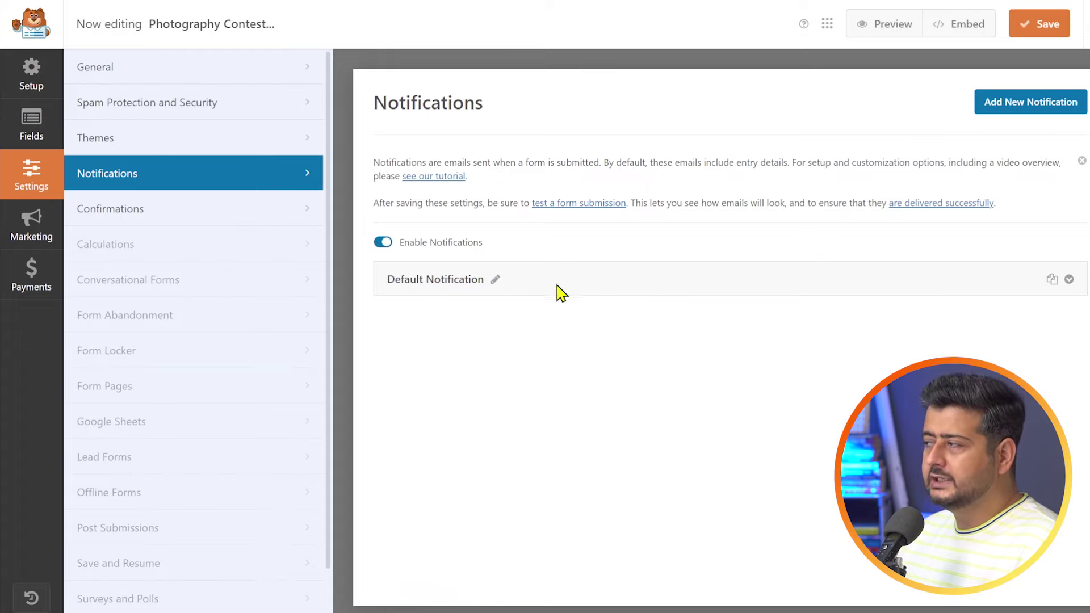
{"action": "left_click", "coordinate": [1070, 281]}
{"action": "scroll", "coordinate": [738, 256], "scroll_direction": "down", "scroll_amount": 3}
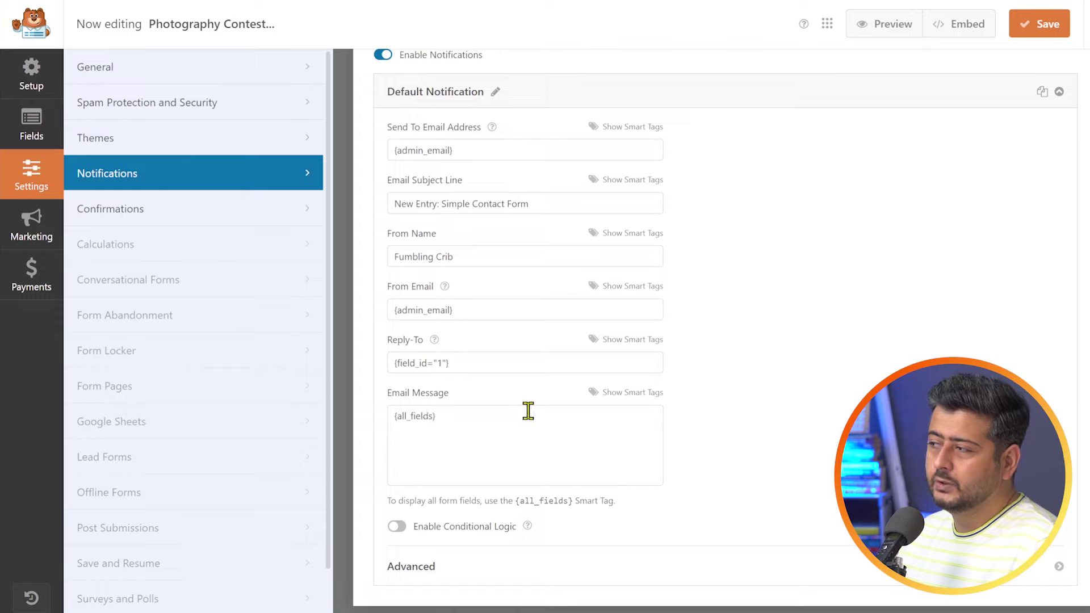
{"action": "left_click", "coordinate": [1058, 567]}
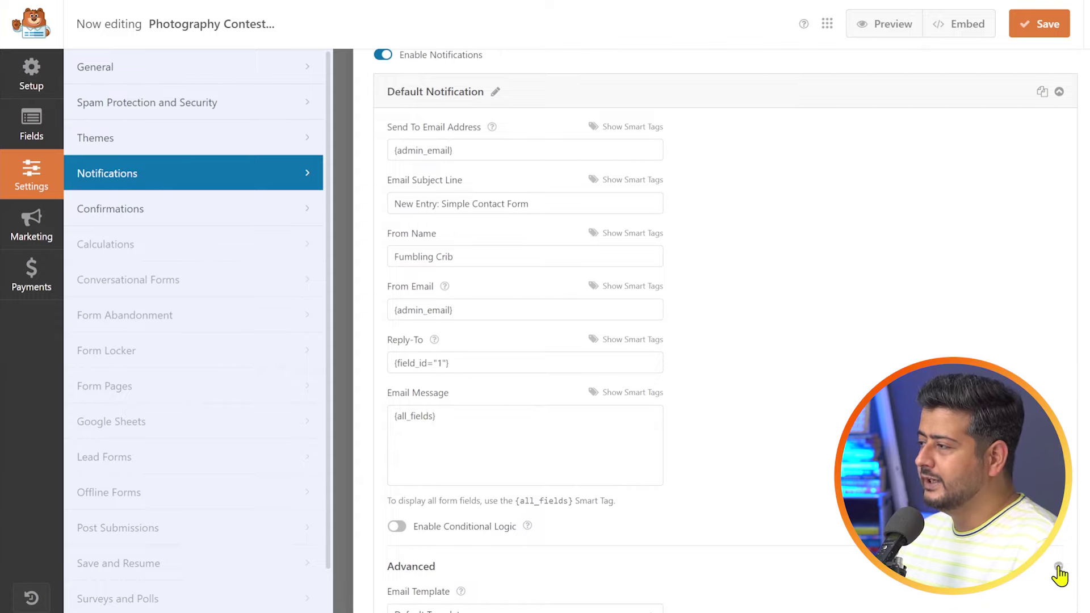
{"action": "scroll", "coordinate": [704, 465], "scroll_direction": "down", "scroll_amount": 2}
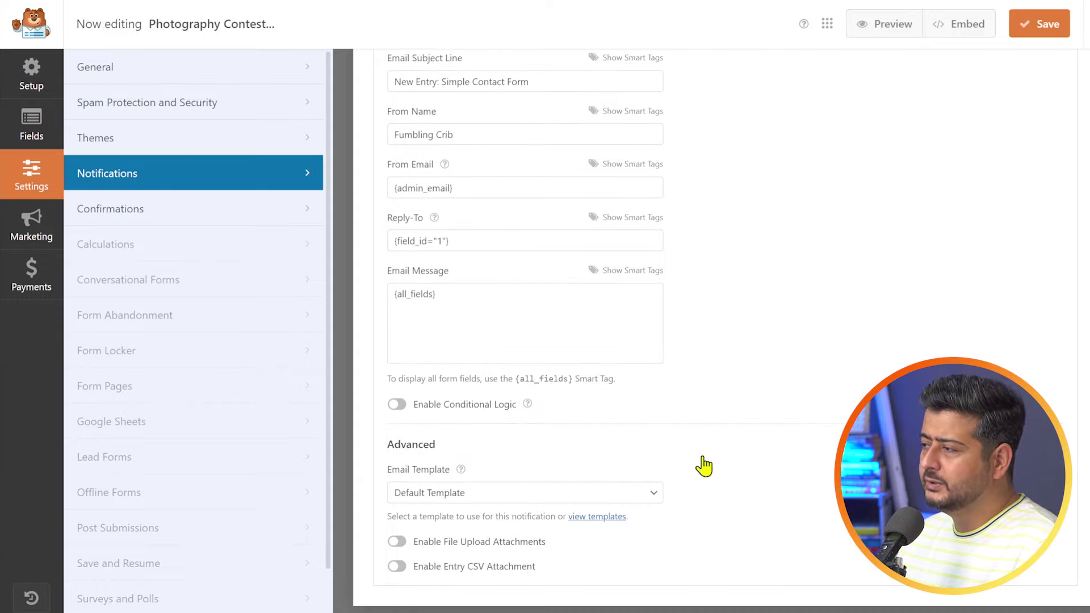
{"action": "scroll", "coordinate": [823, 454], "scroll_direction": "up", "scroll_amount": 2}
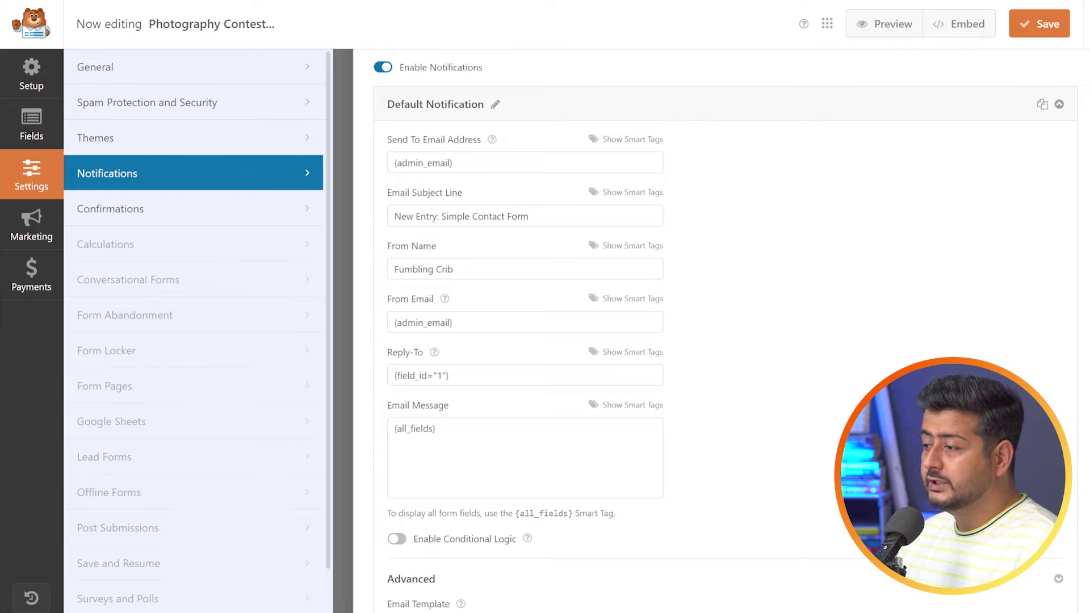
{"action": "scroll", "coordinate": [1045, 326], "scroll_direction": "up", "scroll_amount": 3}
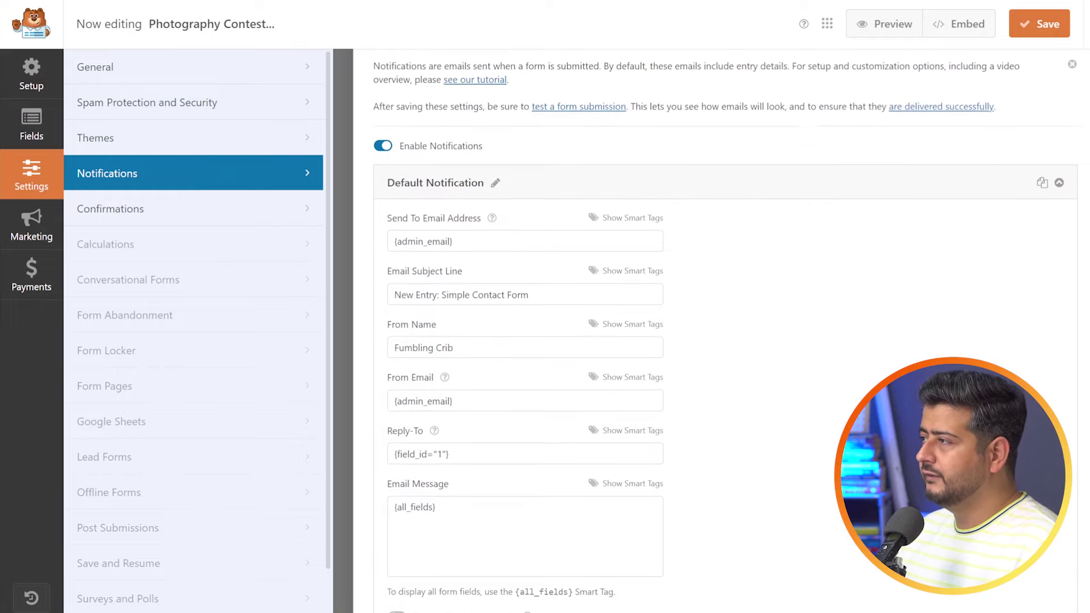
{"action": "left_click", "coordinate": [1060, 280]}
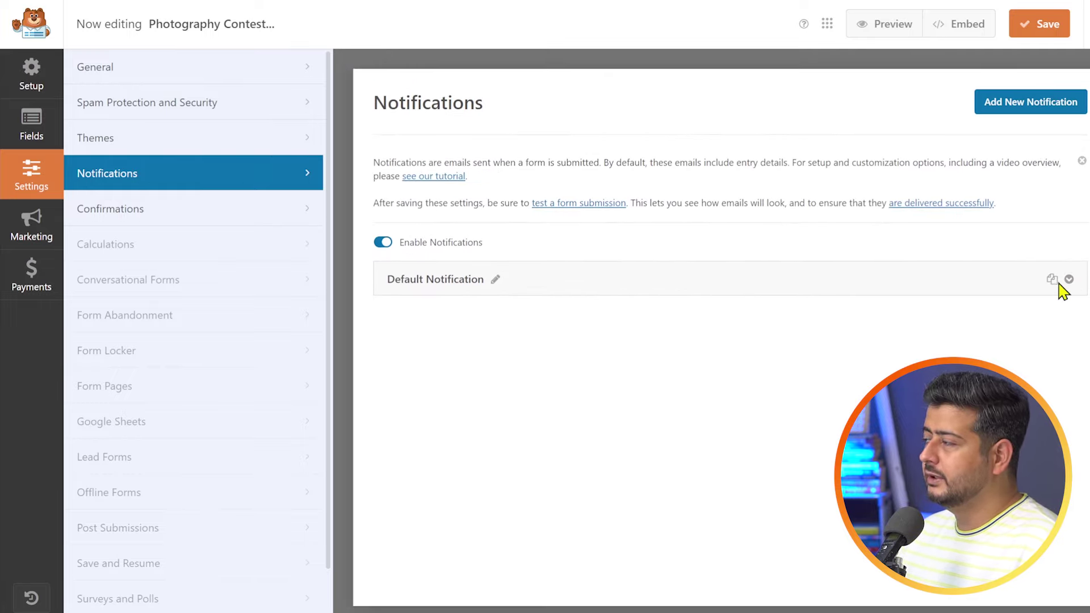
- Cancel adding a new notification, recheck the Default Notification, and show Confirmations settings
{"action": "left_click", "coordinate": [999, 107]}
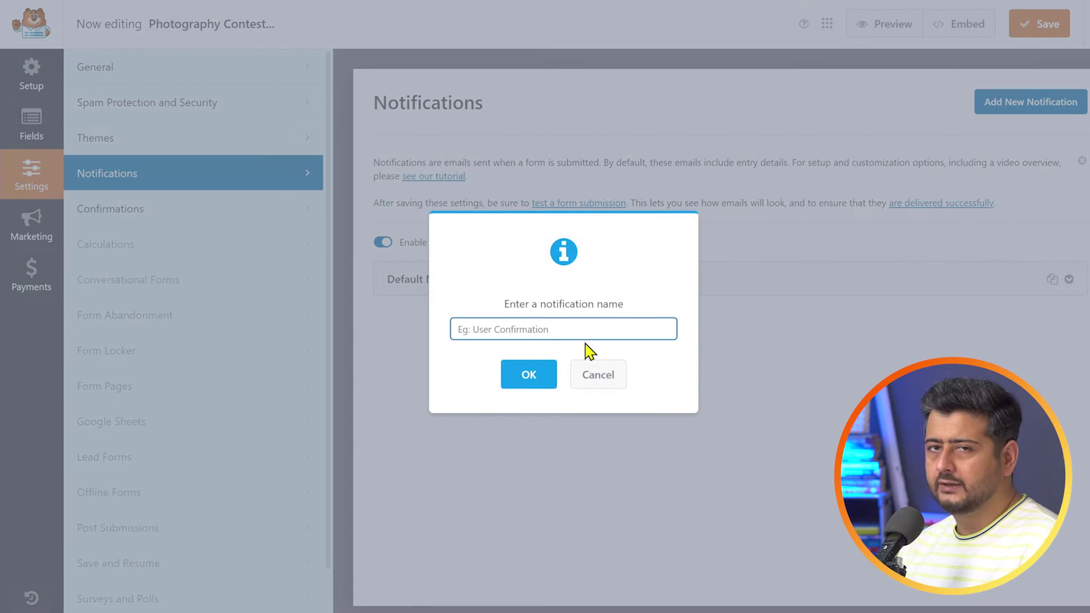
{"action": "left_click", "coordinate": [597, 379]}
{"action": "left_click", "coordinate": [1069, 280]}
{"action": "scroll", "coordinate": [708, 324], "scroll_direction": "down", "scroll_amount": 5}
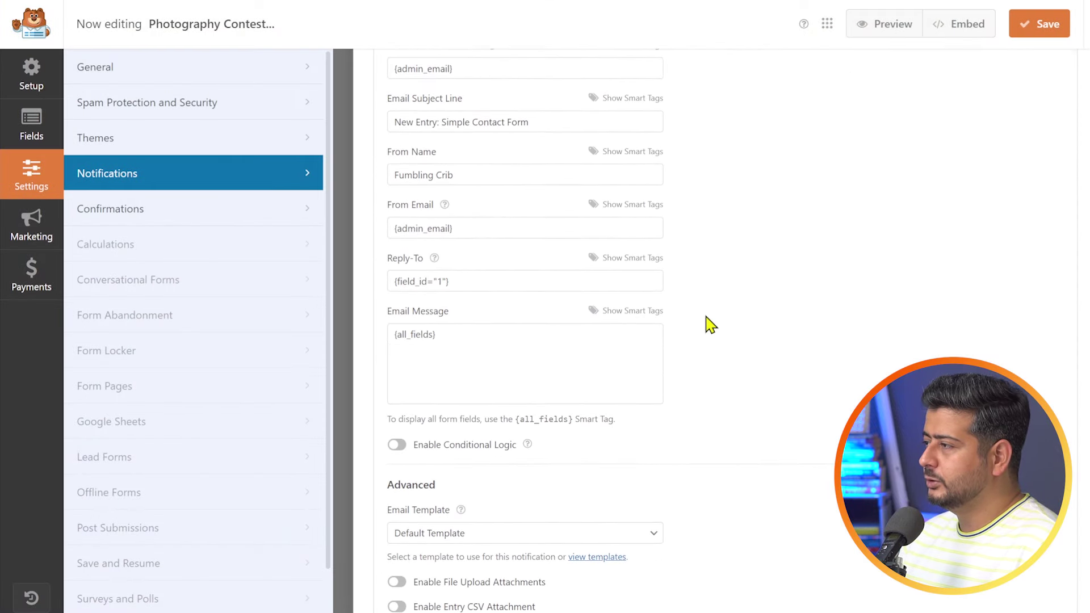
{"action": "scroll", "coordinate": [774, 365], "scroll_direction": "up", "scroll_amount": 5}
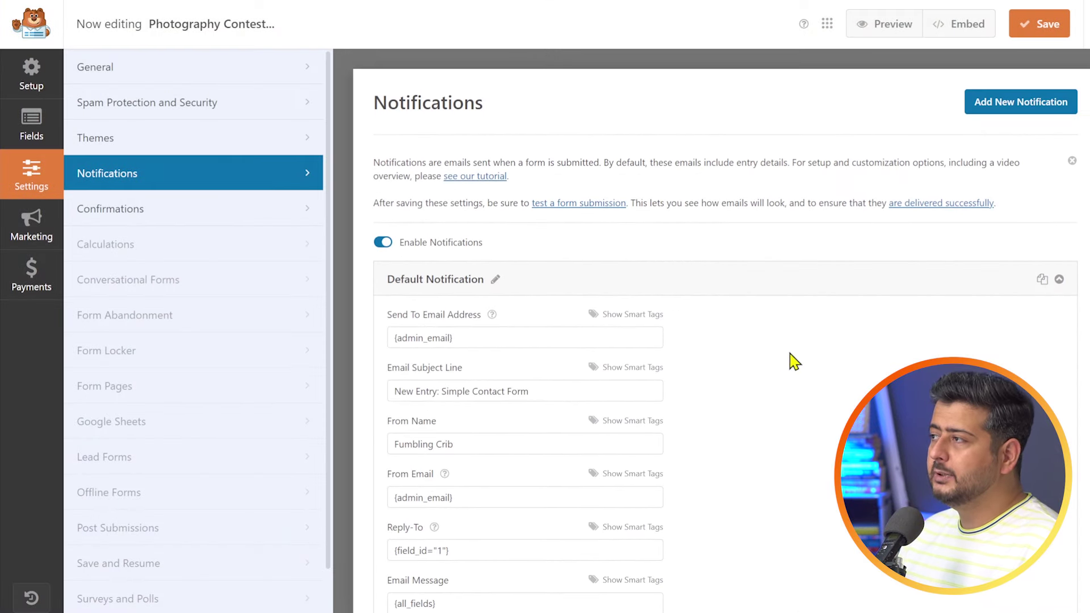
{"action": "left_click", "coordinate": [1058, 281]}
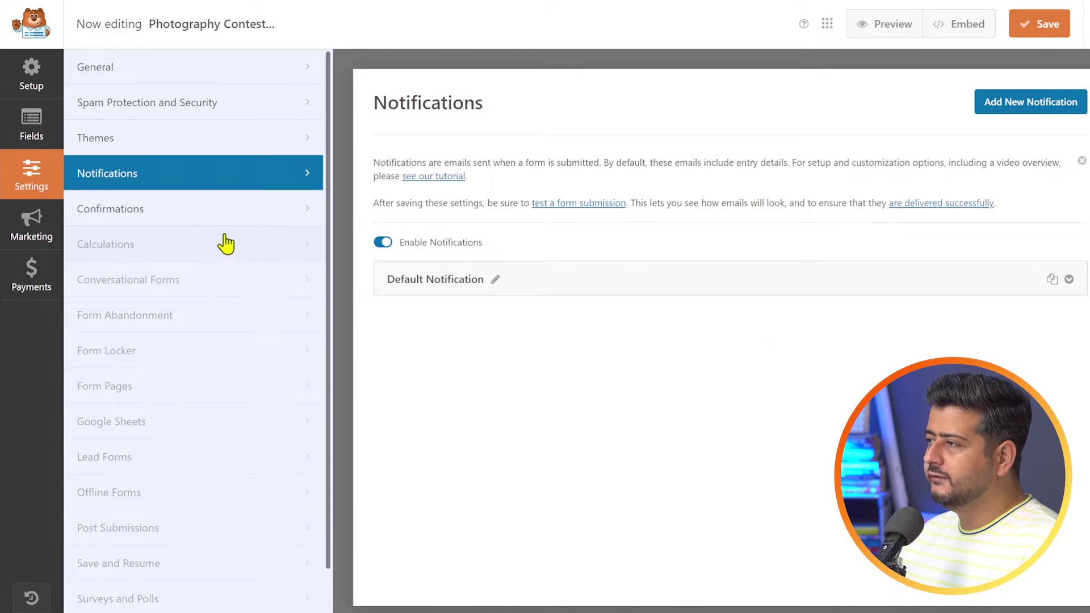
{"action": "left_click", "coordinate": [175, 220]}
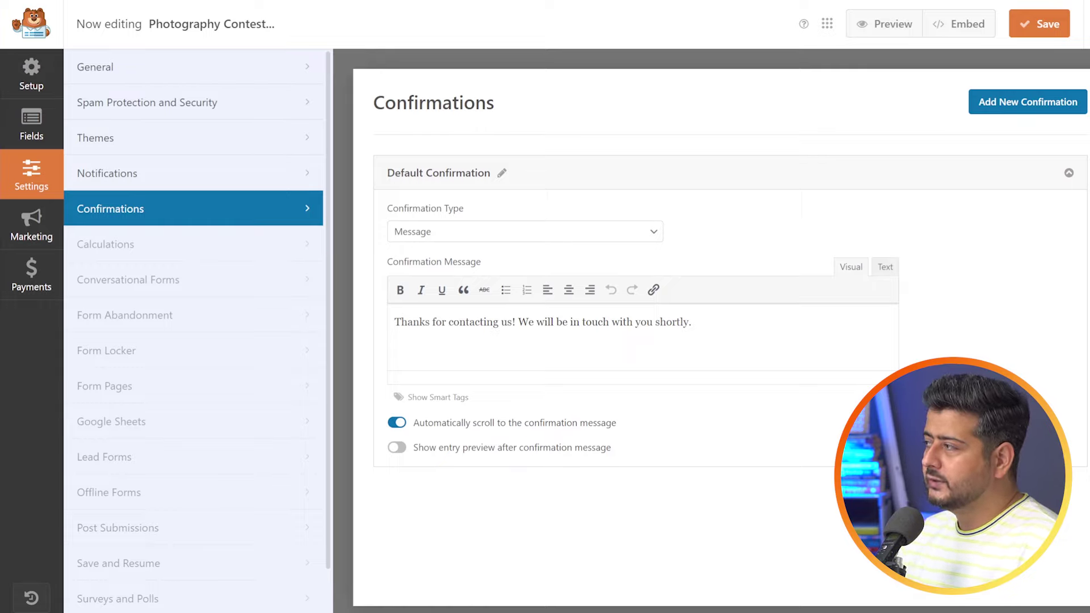
- Keep Message type and set the confirmation to 'Thanks for submitting your photographs. Your entry for the contest has been made successfully.'
{"action": "left_click", "coordinate": [634, 246]}
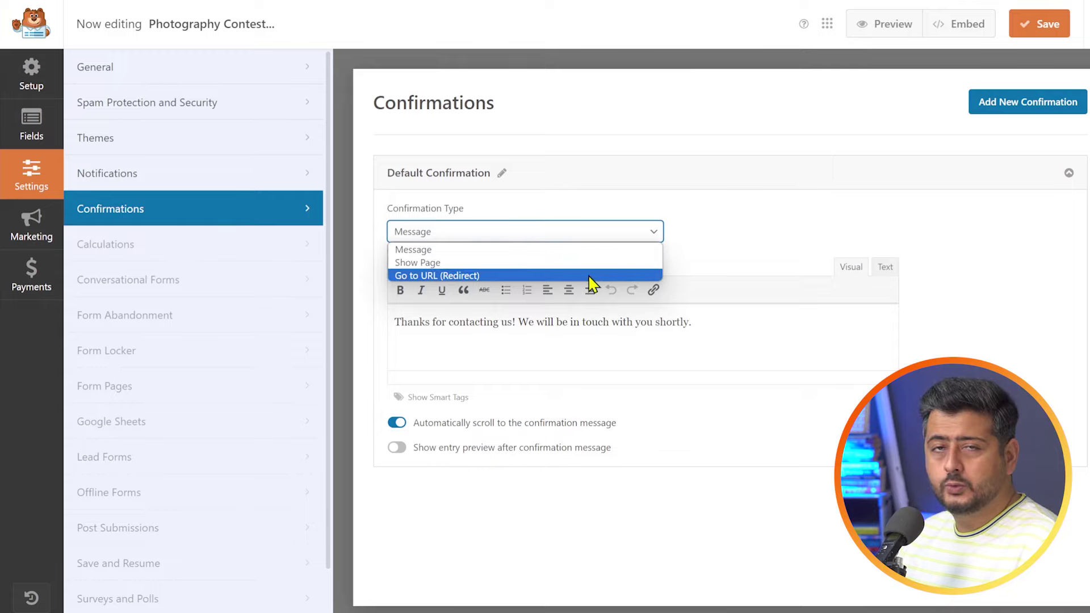
{"action": "left_click", "coordinate": [710, 214]}
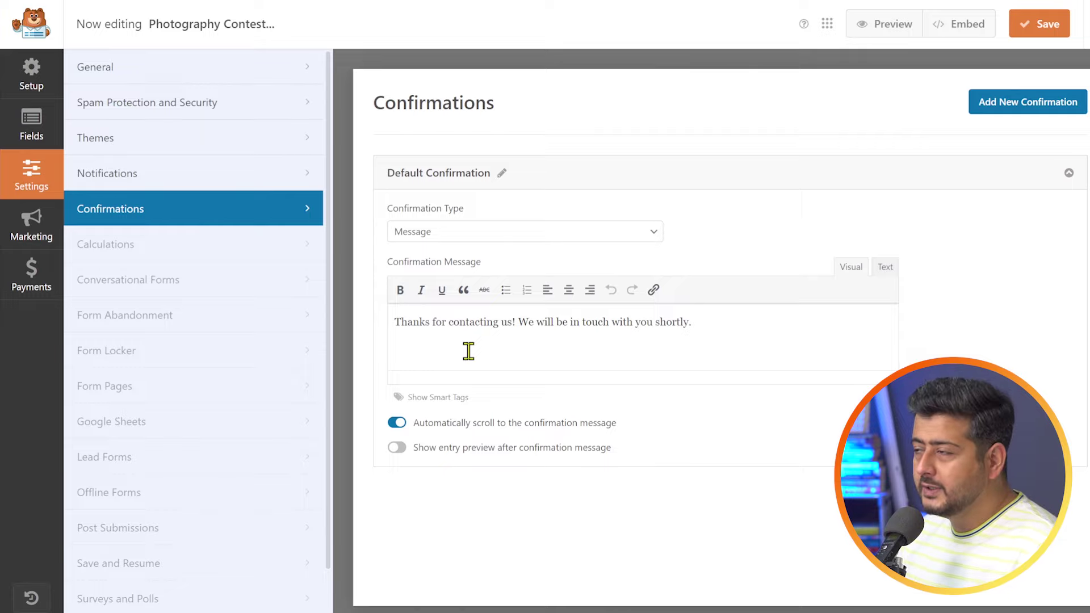
{"action": "left_click_drag", "start_coordinate": [401, 321], "coordinate": [754, 305]}
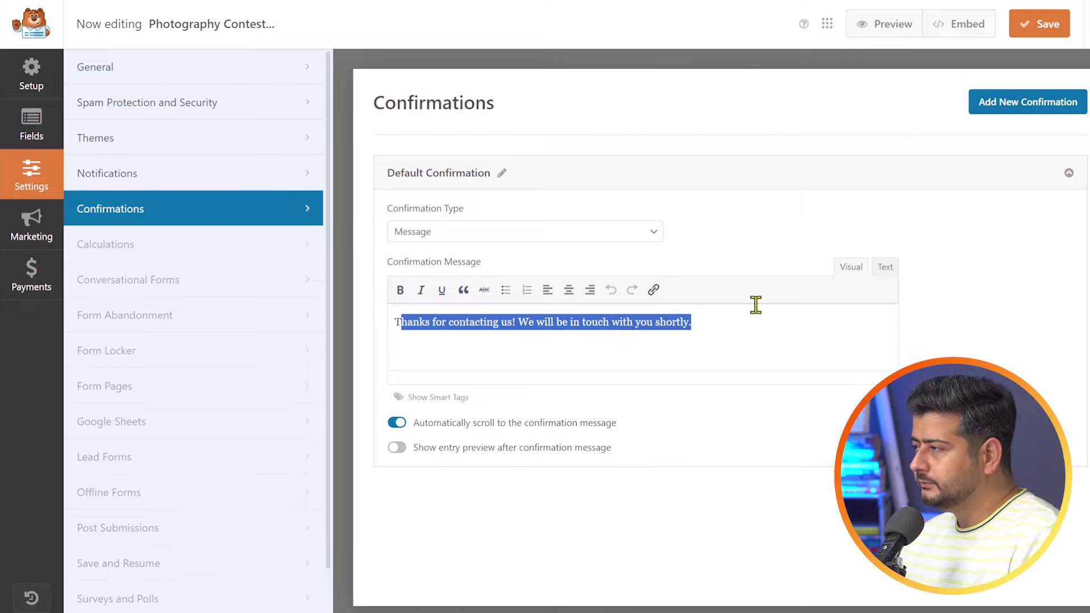
{"action": "type", "text": "hanks for submitting your photographs. Your entry for the contest has been made successfully."}
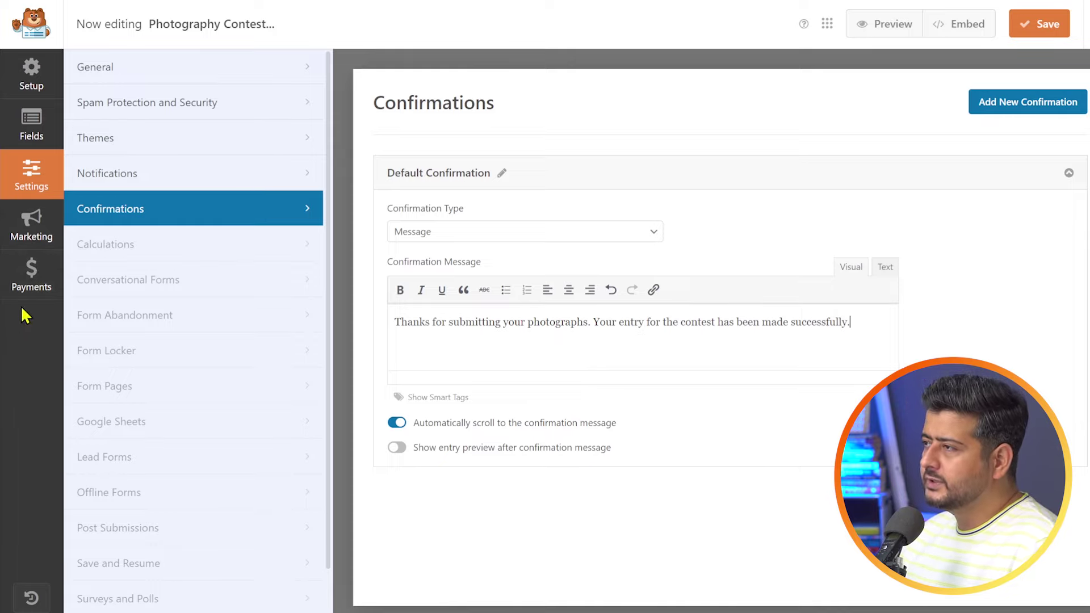
- Save the contest form and name the new embed page 'Photography Contest Entry Form'
{"action": "left_click", "coordinate": [31, 126]}
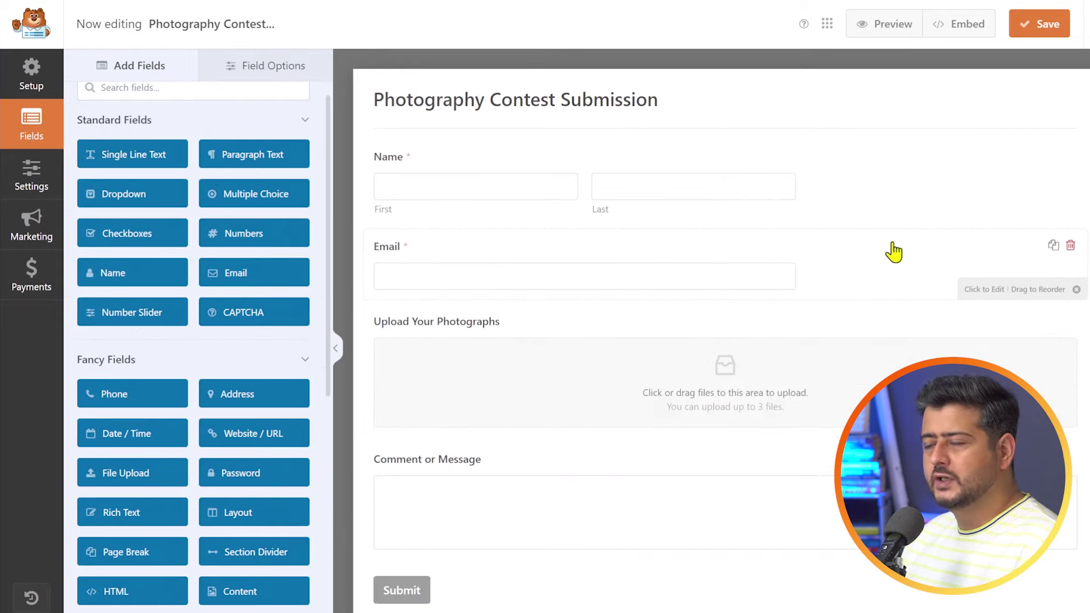
{"action": "left_click", "coordinate": [1044, 31]}
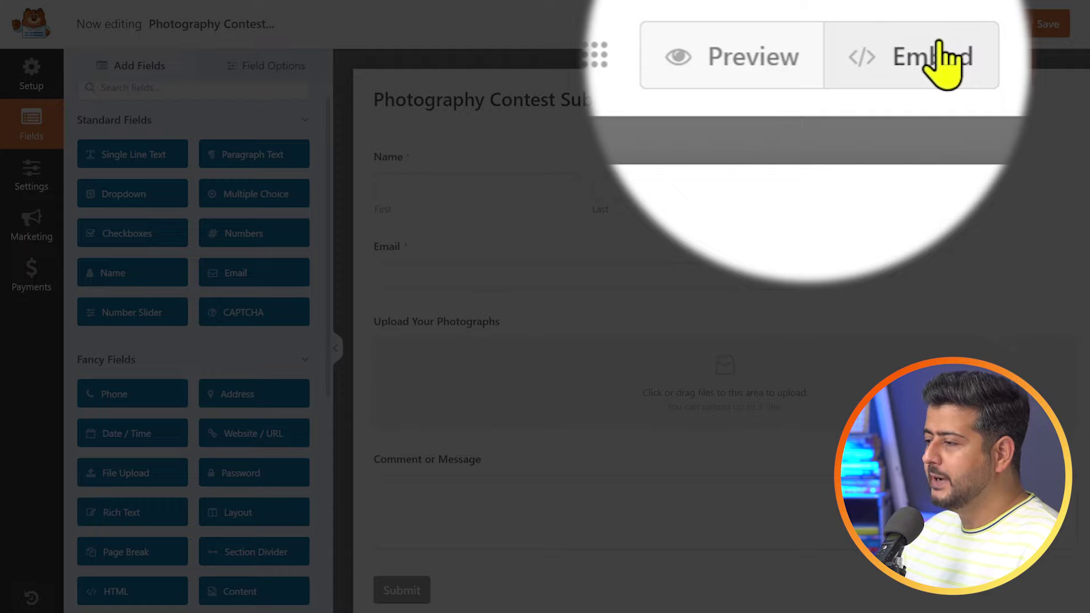
{"action": "left_click", "coordinate": [963, 24]}
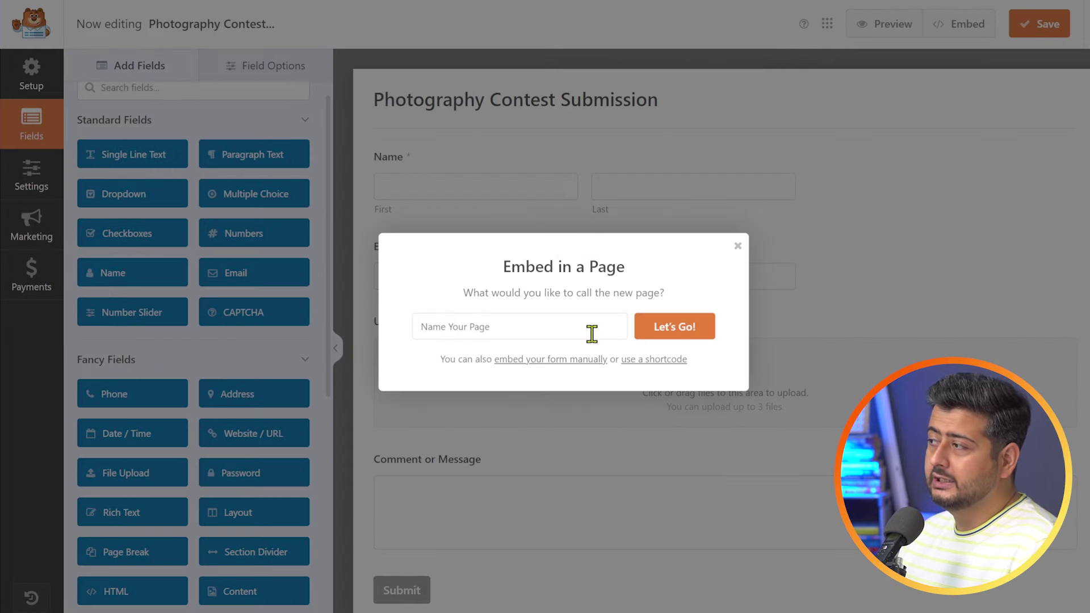
{"action": "left_click", "coordinate": [565, 326]}
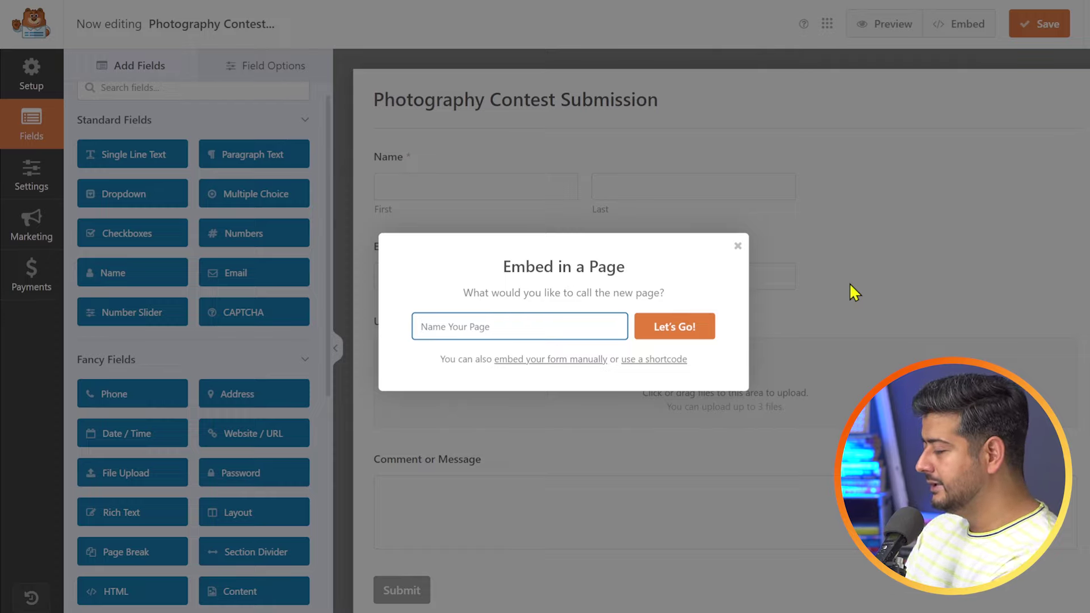
{"action": "type", "text": "Photograp"}
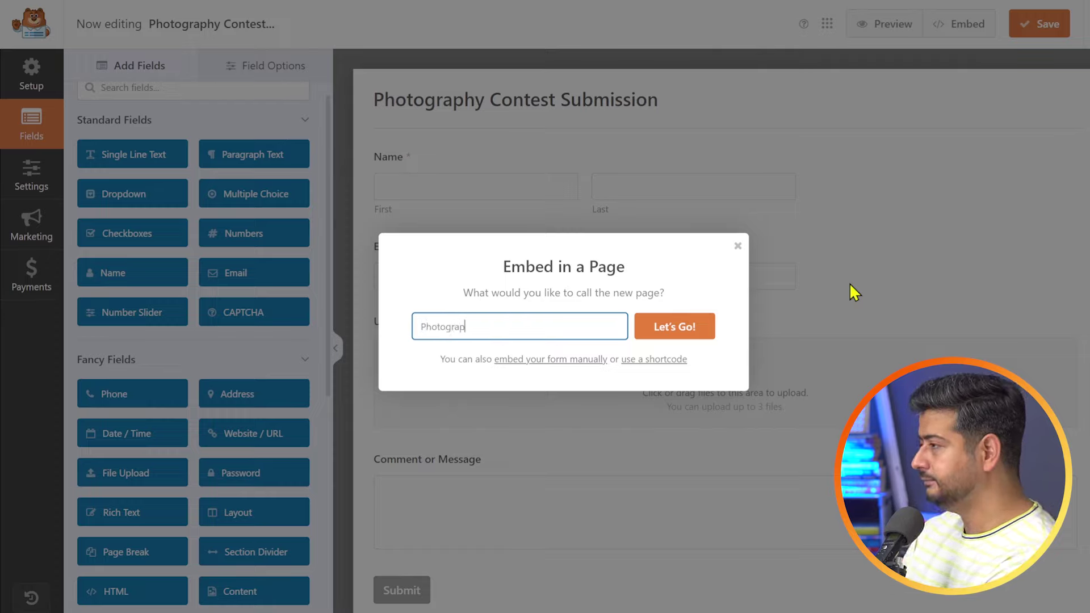
{"action": "type", "text": "hy Contest Entry Form"}
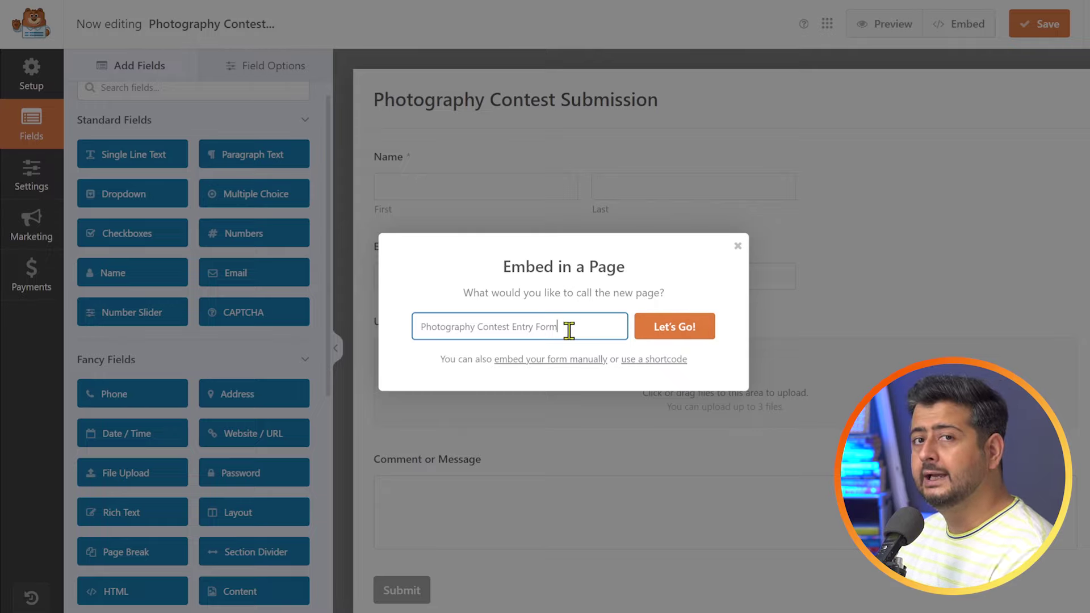
- Create the 'Photography Contest Entry Form' page, then delete its embedded WPForms block
{"action": "left_click", "coordinate": [670, 342]}
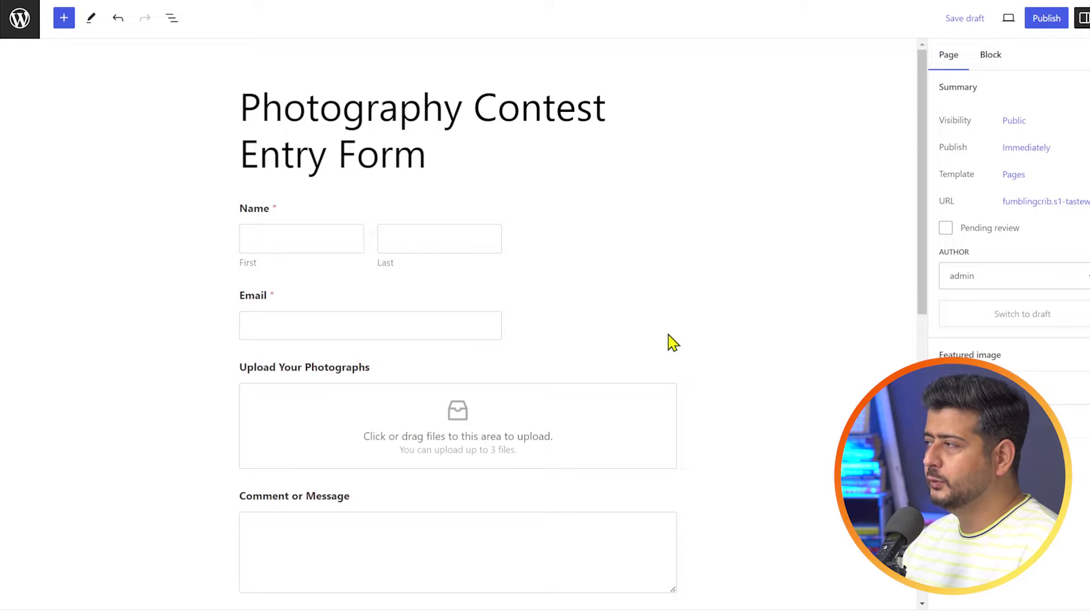
{"action": "left_click", "coordinate": [564, 300]}
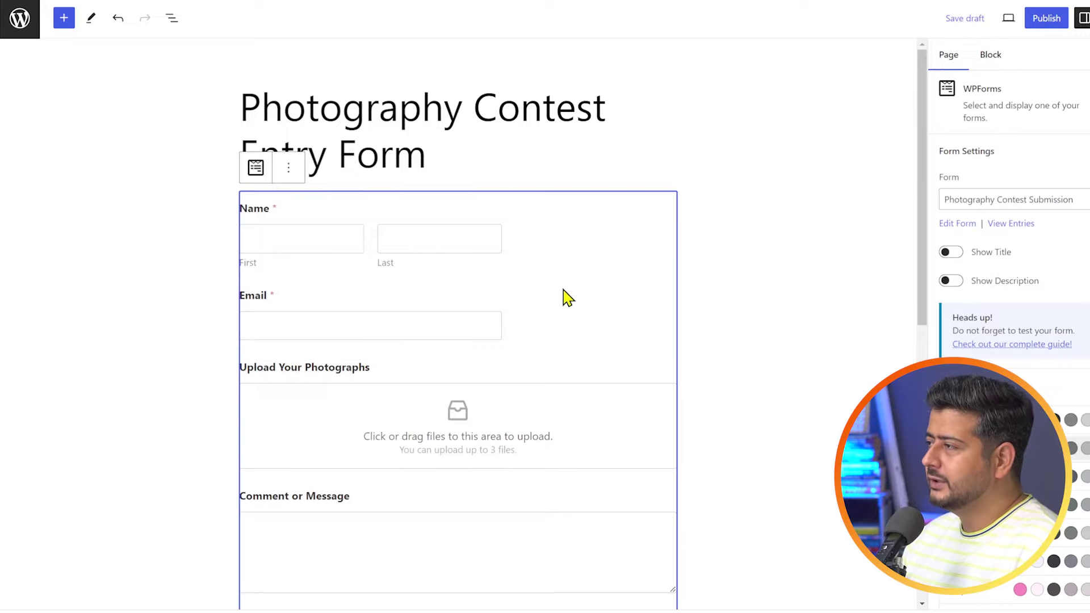
{"action": "left_click", "coordinate": [289, 173]}
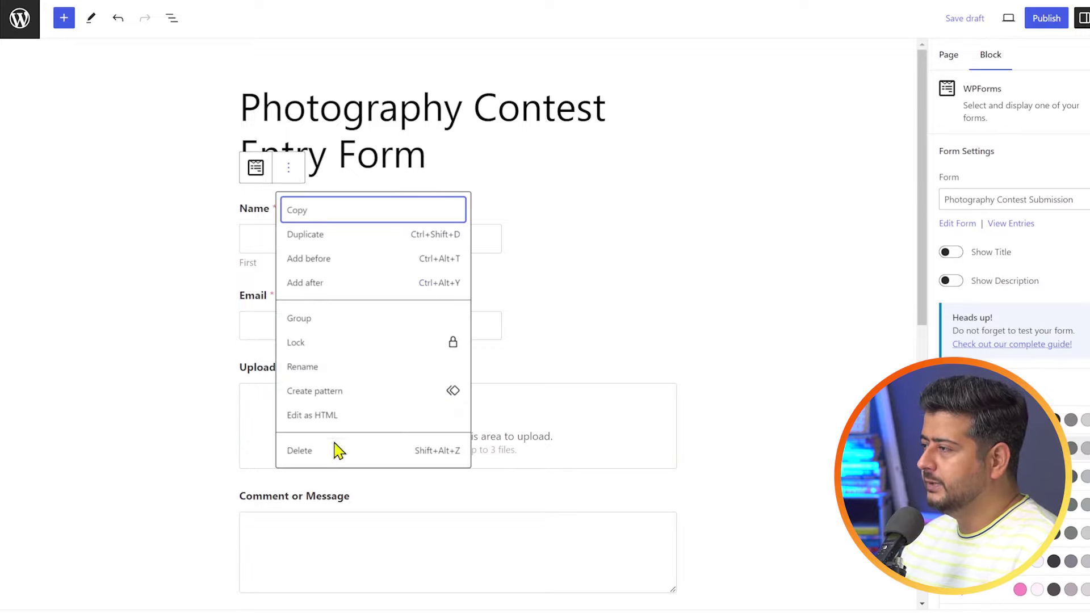
{"action": "left_click", "coordinate": [332, 452]}
- Leave the editor without saving the page and start a new blank page from Pages
{"action": "left_click", "coordinate": [19, 23]}
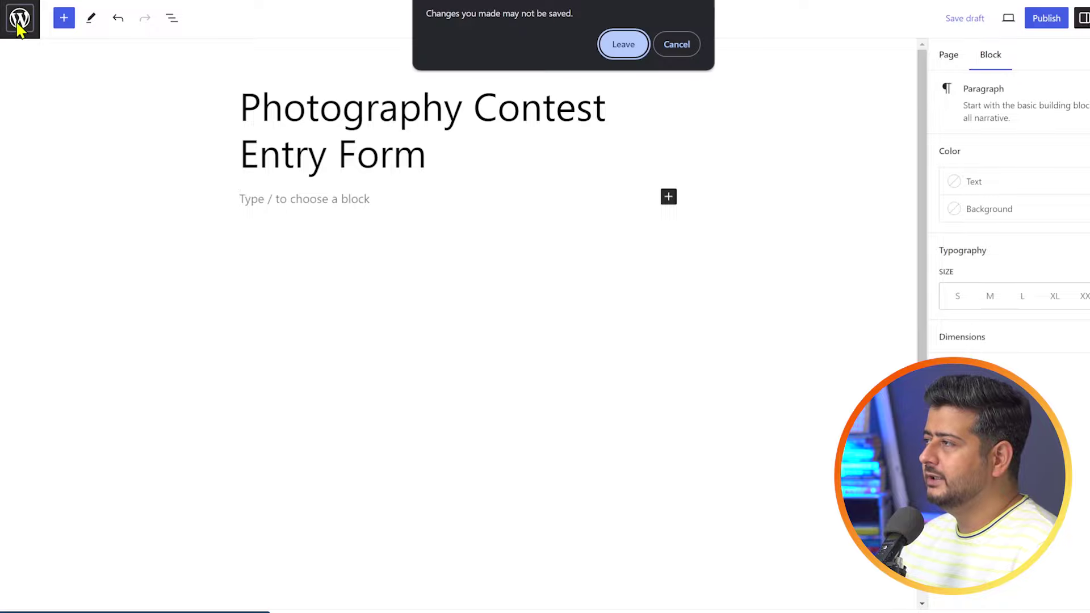
{"action": "left_click", "coordinate": [675, 46]}
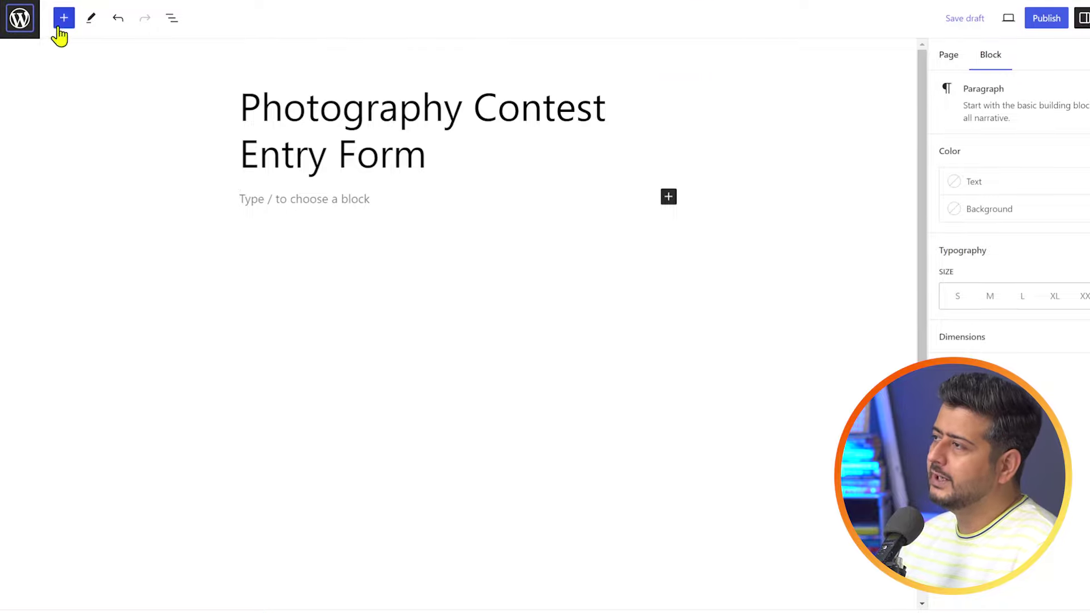
{"action": "left_click", "coordinate": [33, 28]}
{"action": "left_click", "coordinate": [618, 67]}
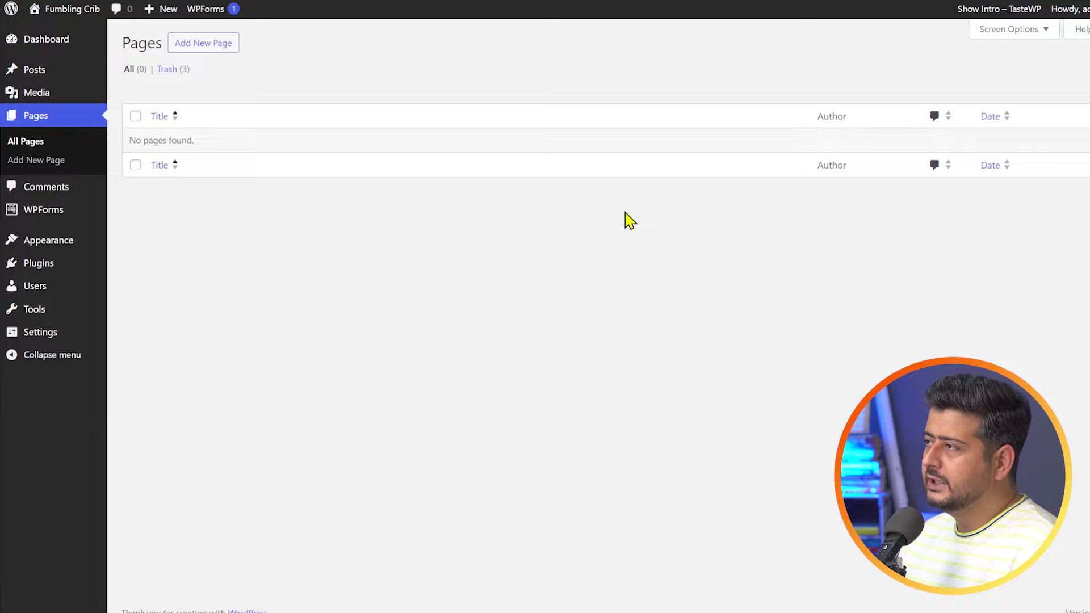
{"action": "left_click", "coordinate": [340, 166]}
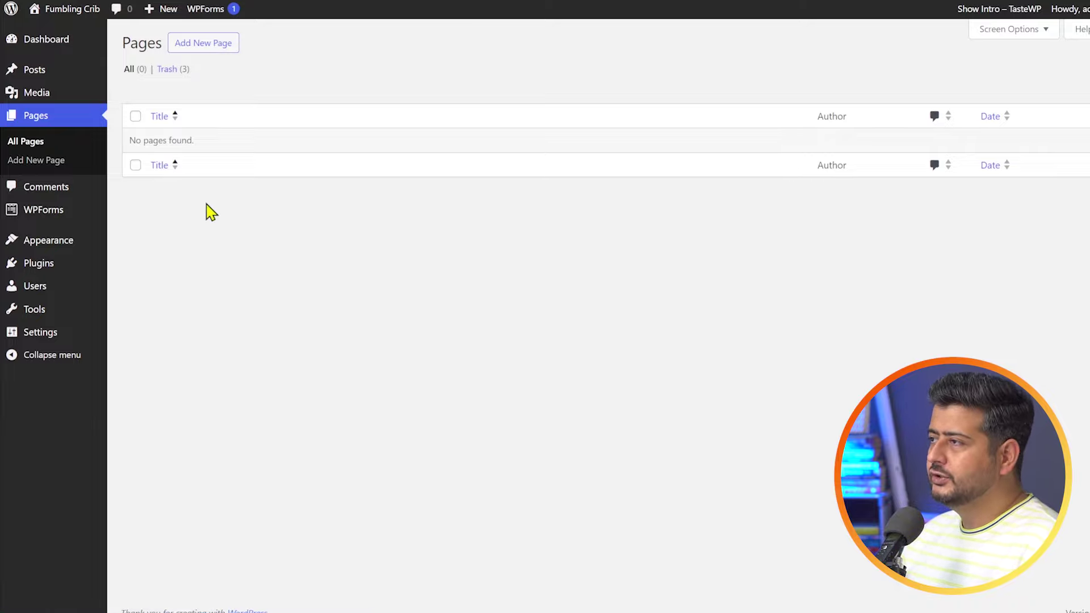
{"action": "left_click", "coordinate": [28, 145]}
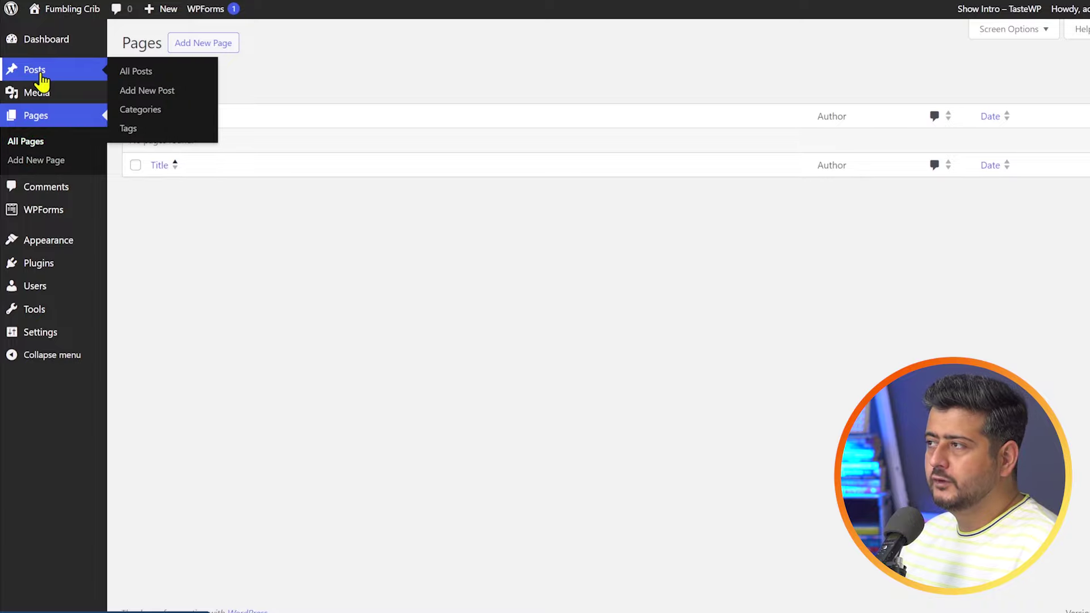
{"action": "left_click", "coordinate": [216, 51]}
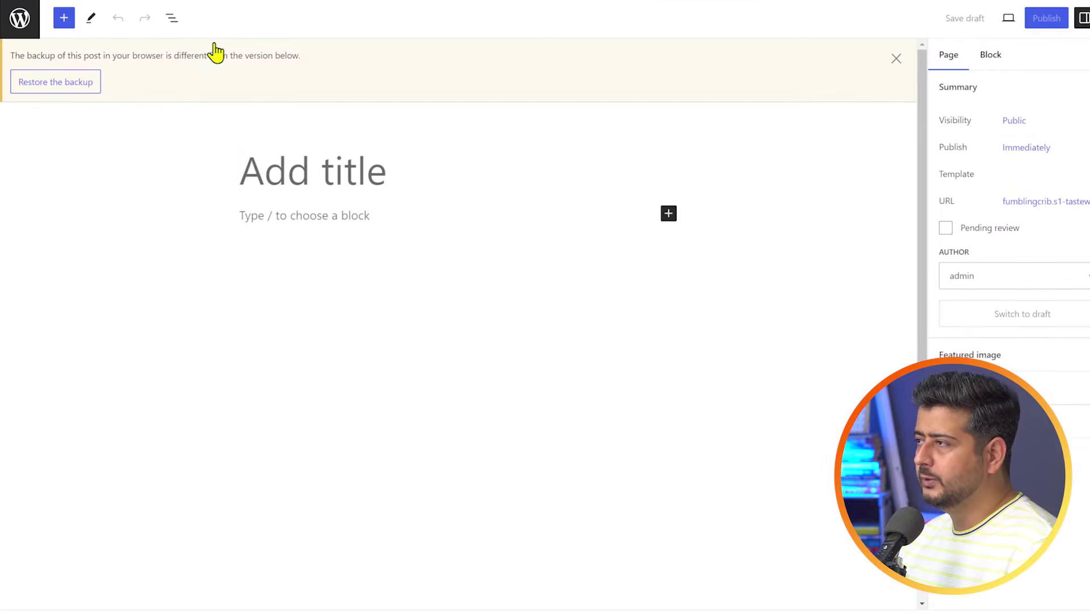
- Dismiss the backup notice and title the page 'Photography Contest Entry Form', ready for body content
{"action": "left_click", "coordinate": [896, 59]}
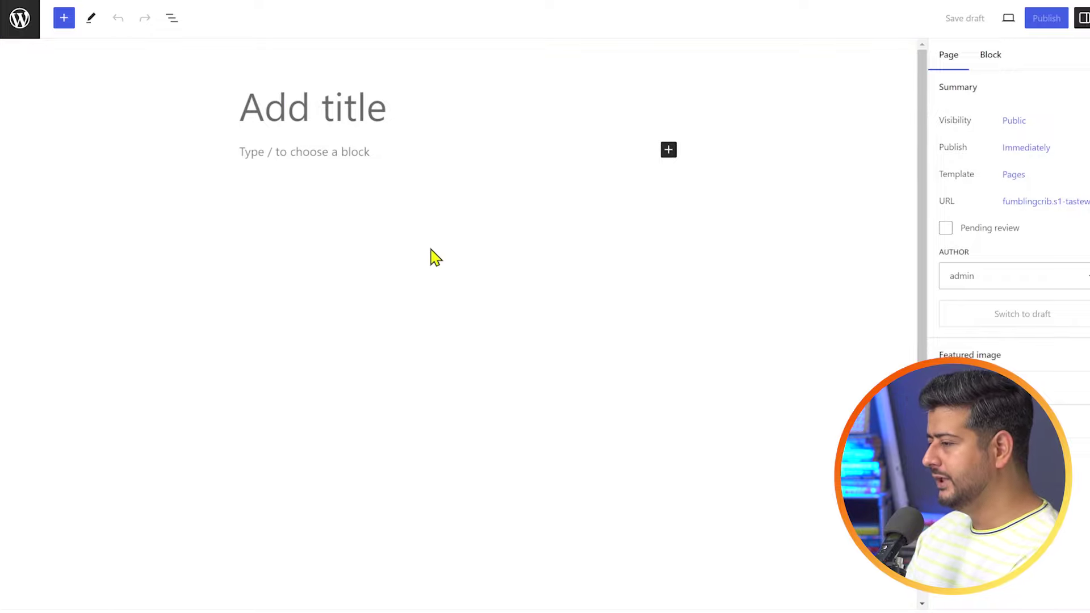
{"action": "type", "text": "Photographty"}
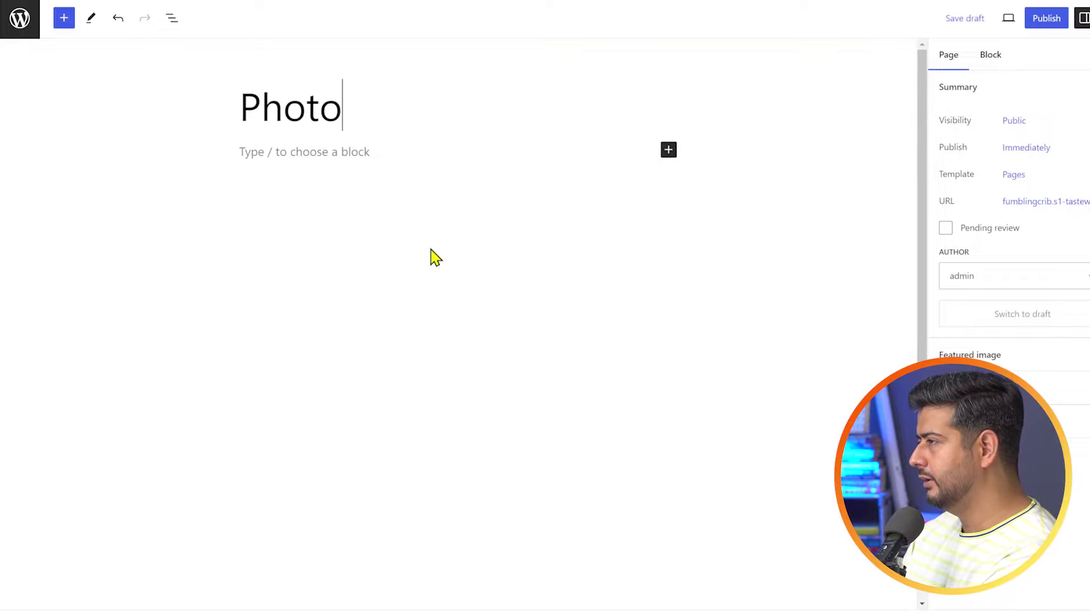
{"action": "key", "text": "BackSpace"}
{"action": "key", "text": "BackSpace"}
{"action": "key", "text": "BackSpace"}
{"action": "type", "text": "y"}
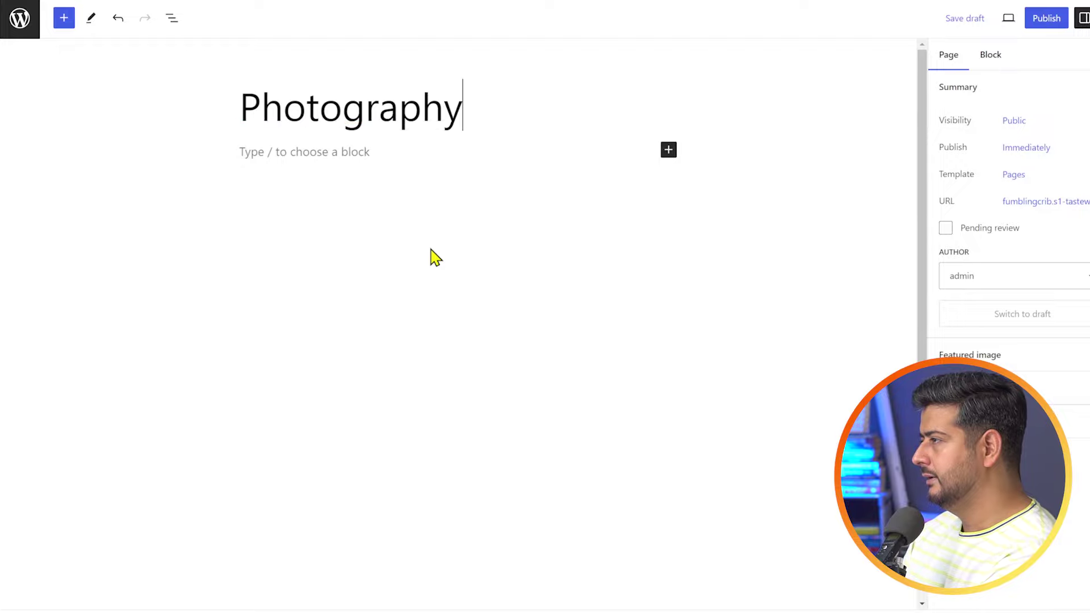
{"action": "type", "text": " Contest"}
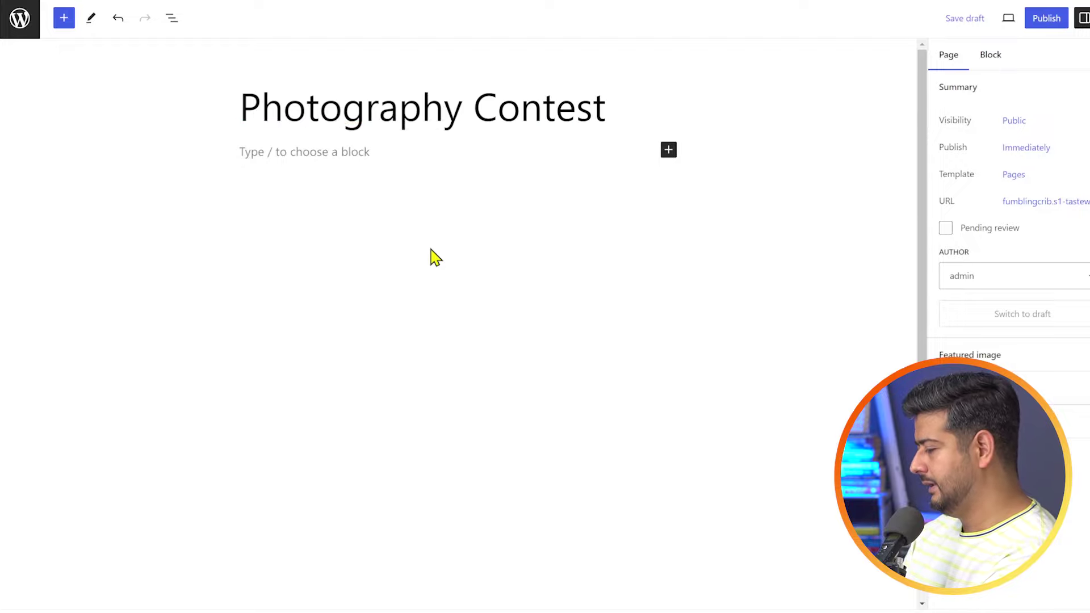
{"action": "type", "text": " Entry Form"}
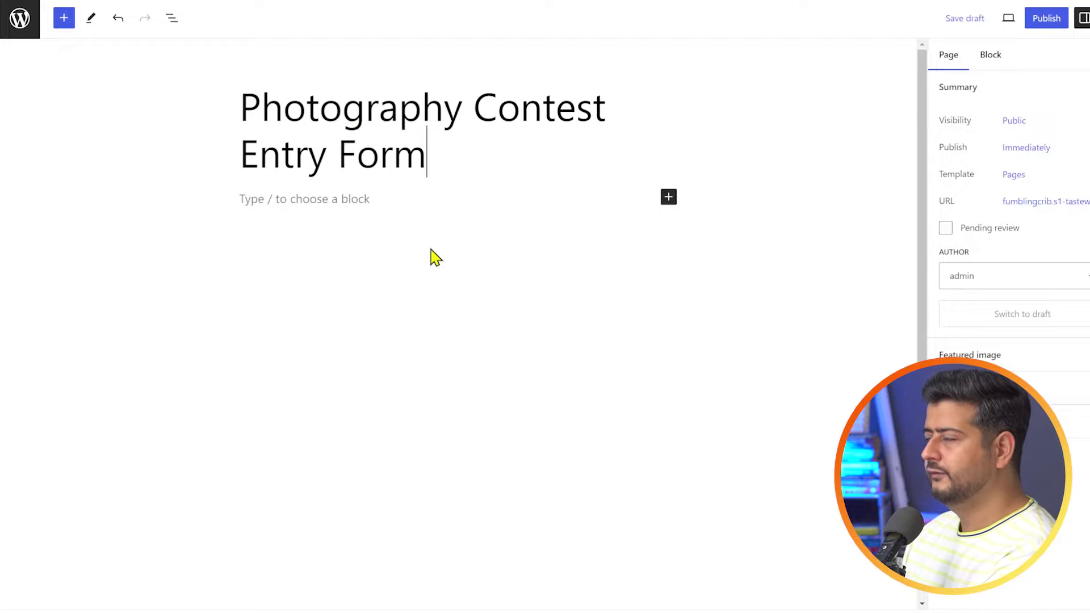
{"action": "left_click", "coordinate": [363, 198]}
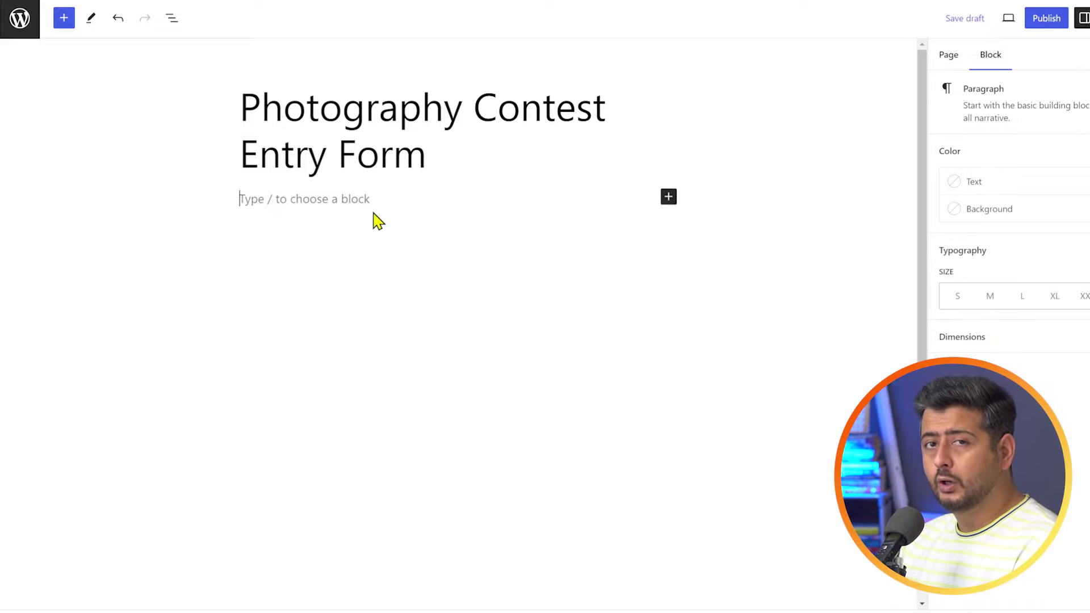
- Insert a WPForms block via /wpforms and select the Photography Contest Submission form
{"action": "type", "text": "/"}
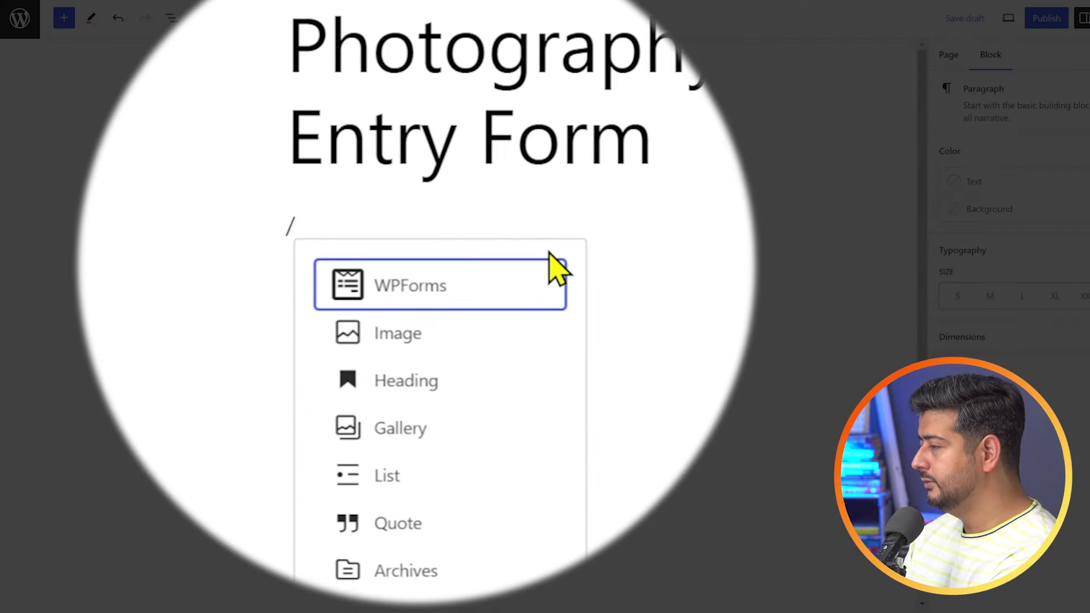
{"action": "type", "text": "wpfo"}
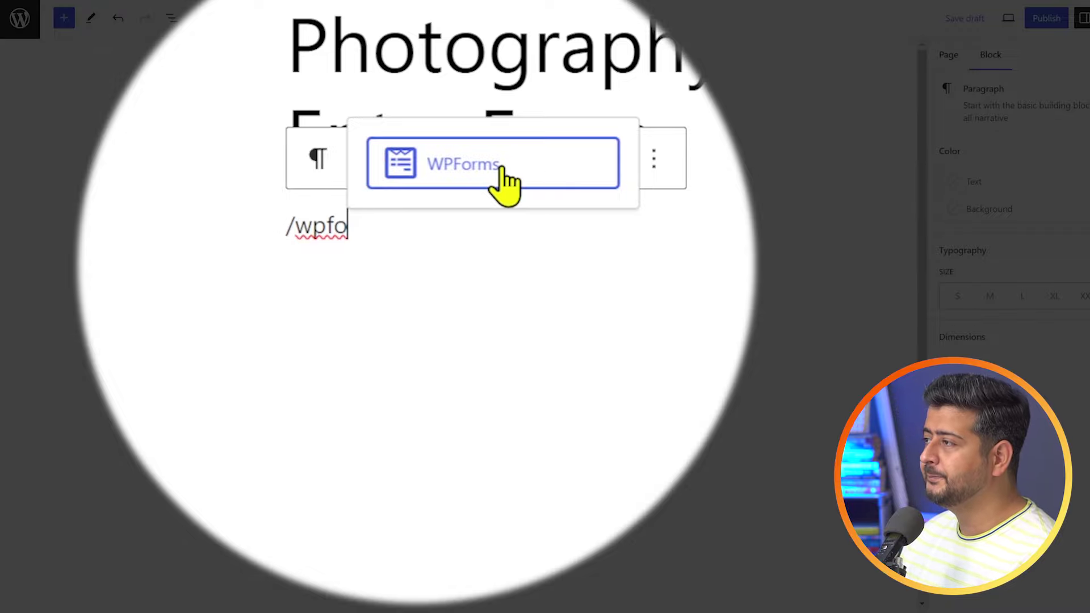
{"action": "left_click", "coordinate": [497, 167]}
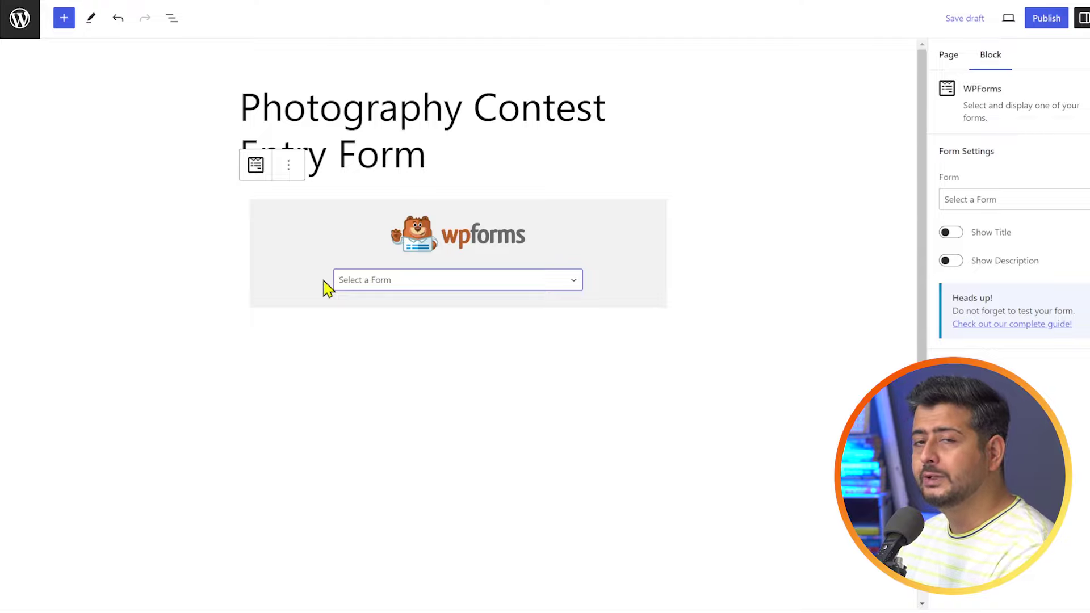
{"action": "left_click", "coordinate": [499, 287]}
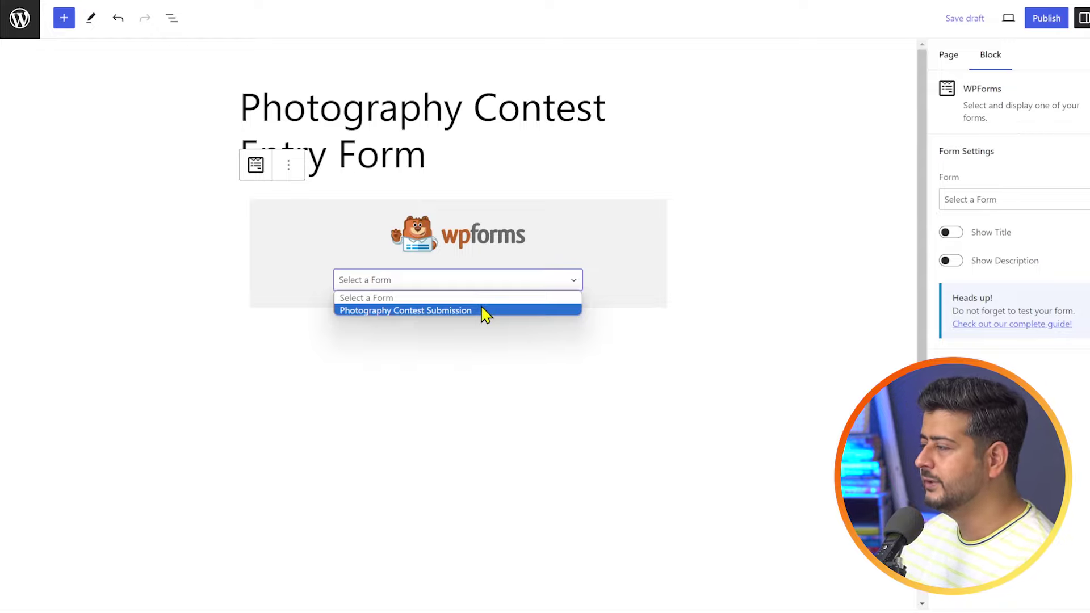
{"action": "left_click", "coordinate": [484, 312]}
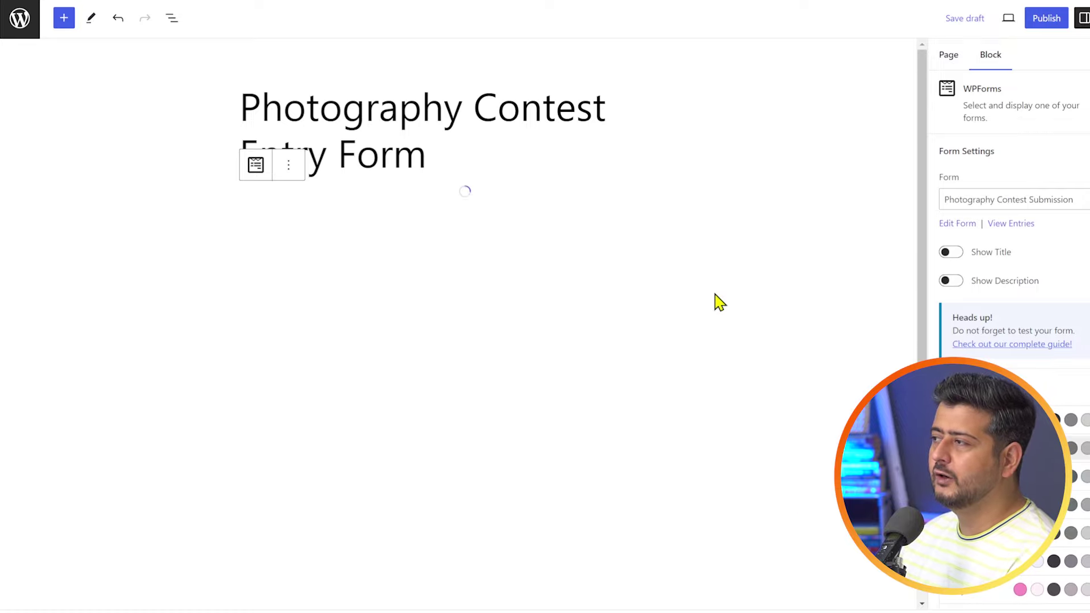
{"action": "scroll", "coordinate": [717, 300], "scroll_direction": "down", "scroll_amount": 3}
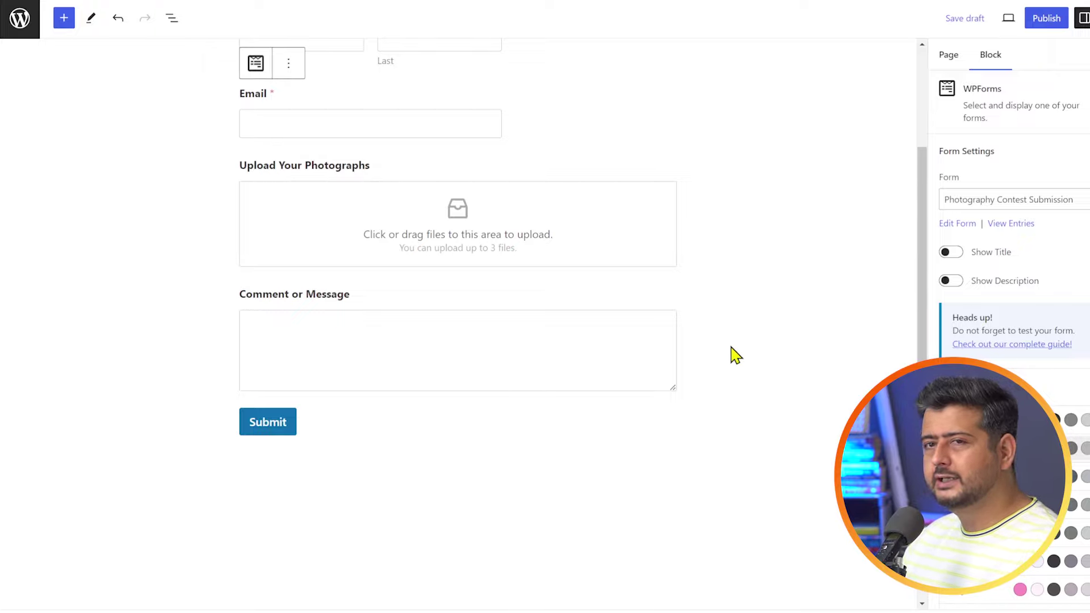
{"action": "scroll", "coordinate": [742, 368], "scroll_direction": "up", "scroll_amount": 3}
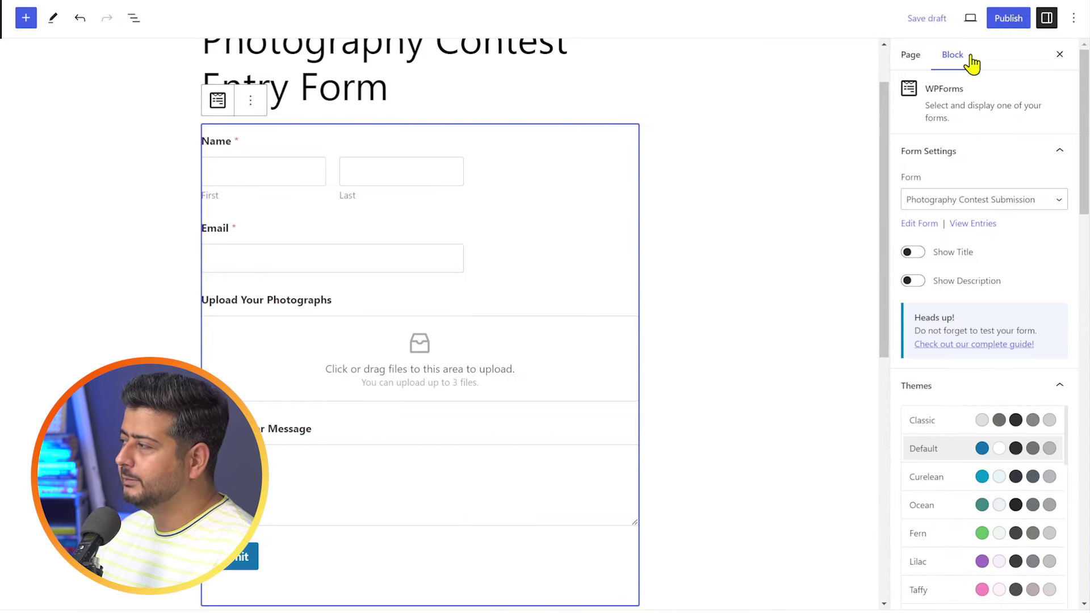
{"action": "scroll", "coordinate": [1003, 215], "scroll_direction": "down", "scroll_amount": 3}
{"action": "scroll", "coordinate": [1002, 214], "scroll_direction": "down", "scroll_amount": 2}
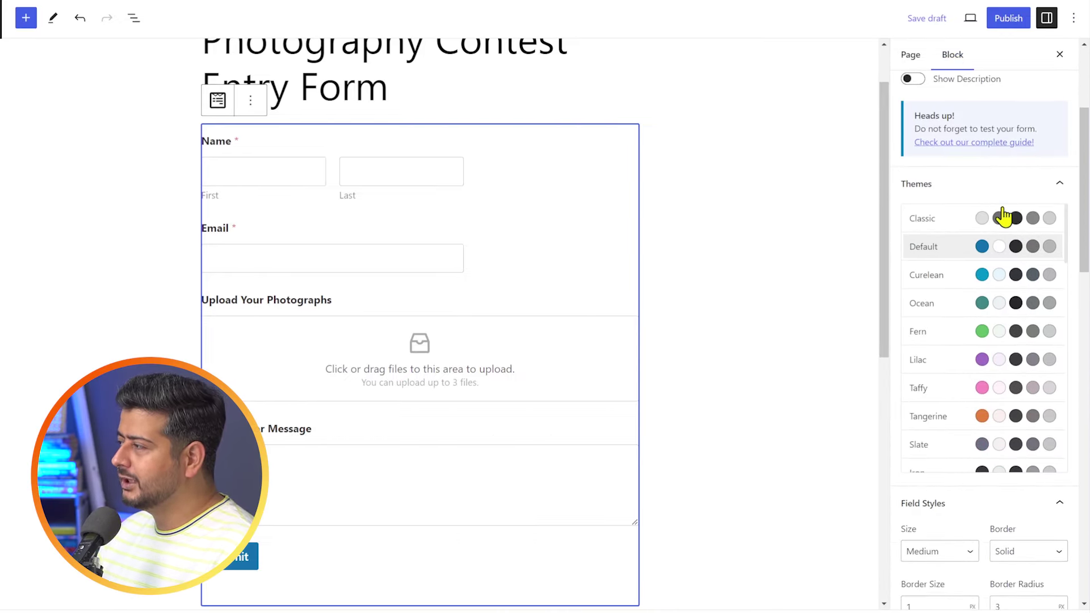
{"action": "scroll", "coordinate": [966, 237], "scroll_direction": "down", "scroll_amount": 2}
{"action": "scroll", "coordinate": [966, 241], "scroll_direction": "down", "scroll_amount": 3}
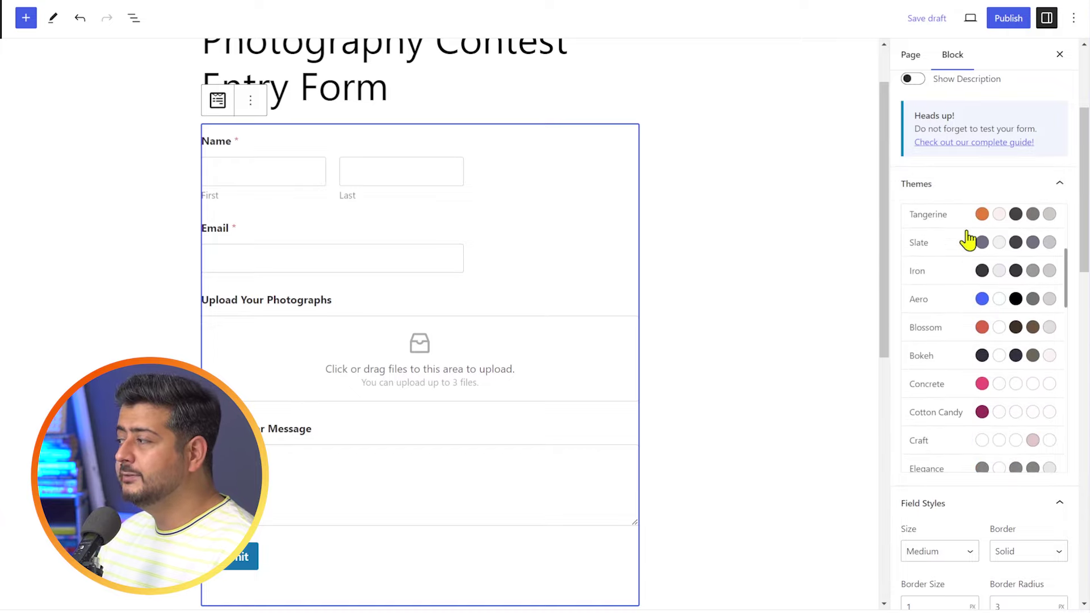
{"action": "scroll", "coordinate": [968, 240], "scroll_direction": "down", "scroll_amount": 3}
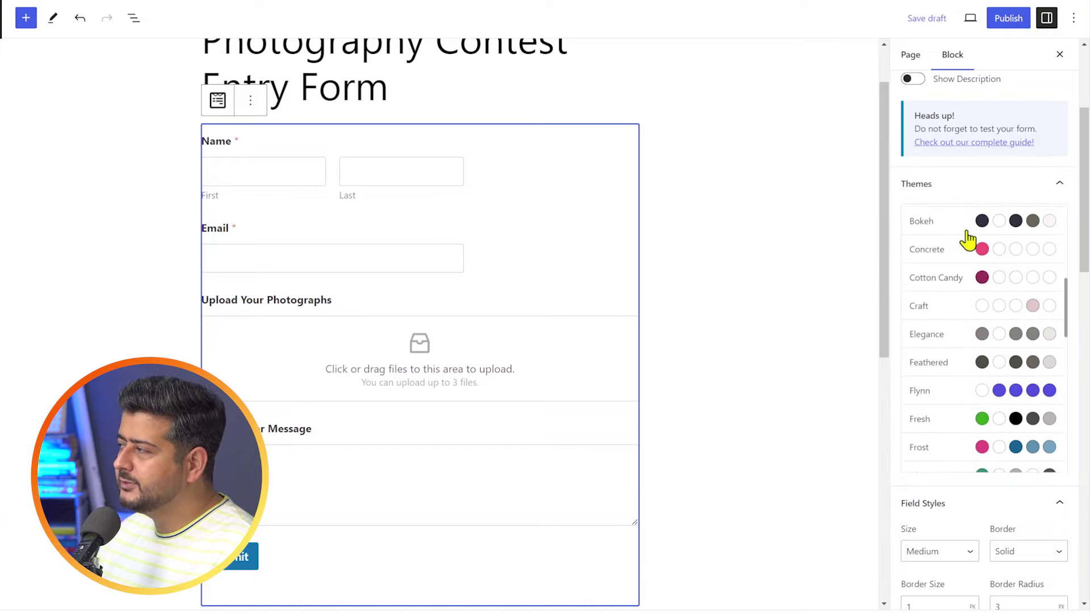
{"action": "scroll", "coordinate": [953, 272], "scroll_direction": "down", "scroll_amount": 3}
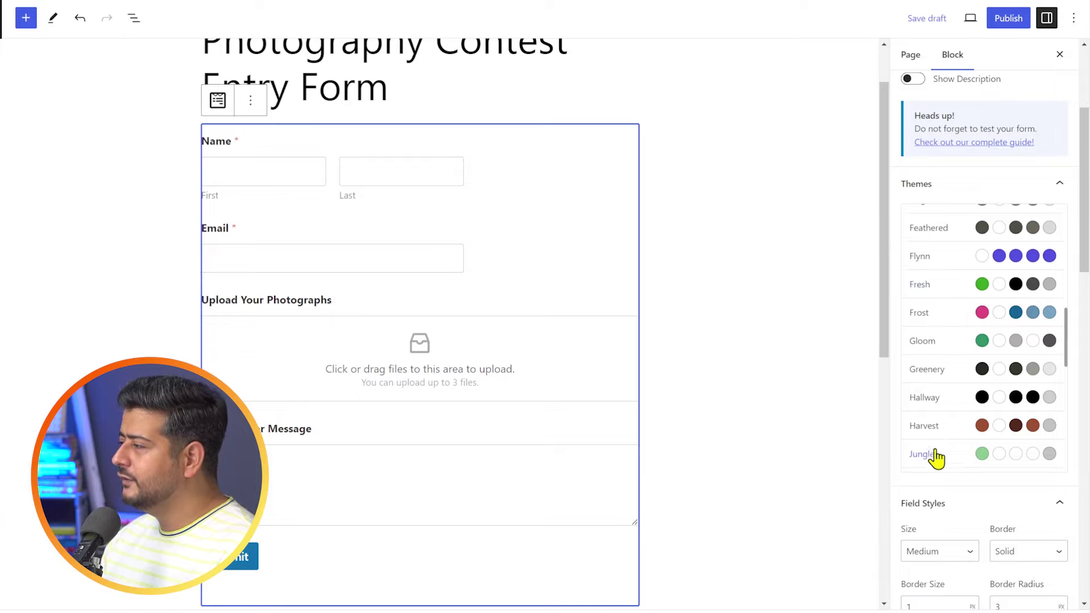
{"action": "scroll", "coordinate": [939, 455], "scroll_direction": "down", "scroll_amount": 10}
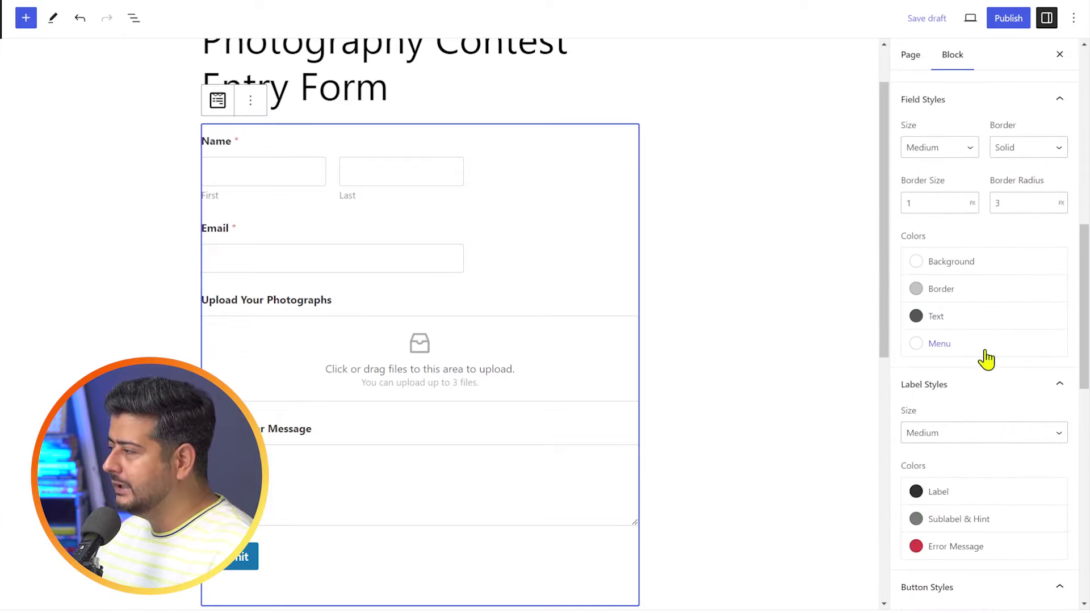
{"action": "scroll", "coordinate": [985, 363], "scroll_direction": "down", "scroll_amount": 2}
{"action": "scroll", "coordinate": [986, 365], "scroll_direction": "up", "scroll_amount": 6}
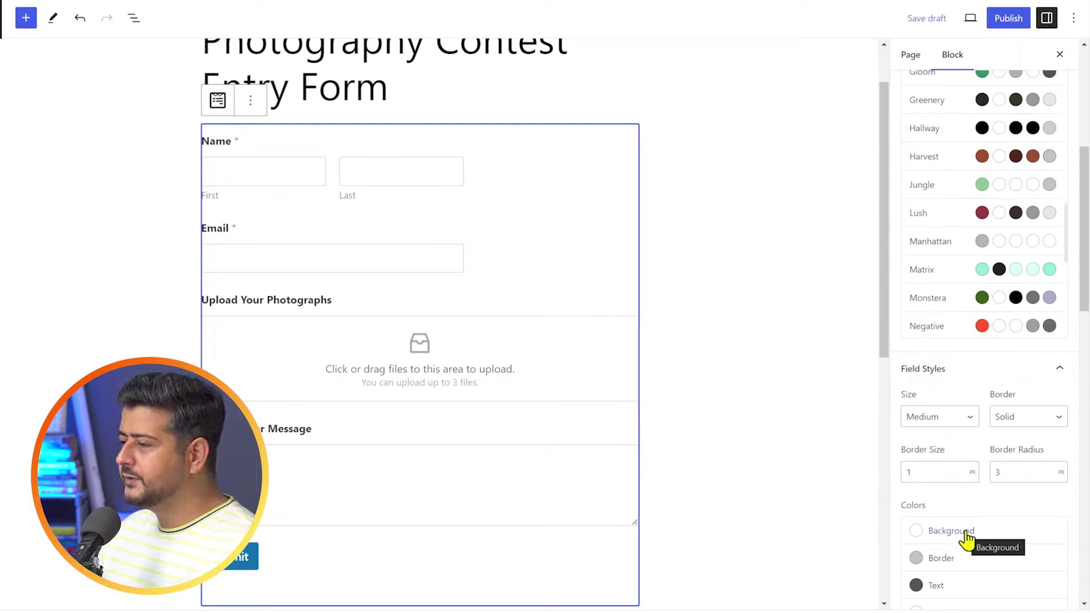
{"action": "scroll", "coordinate": [968, 530], "scroll_direction": "up", "scroll_amount": 2}
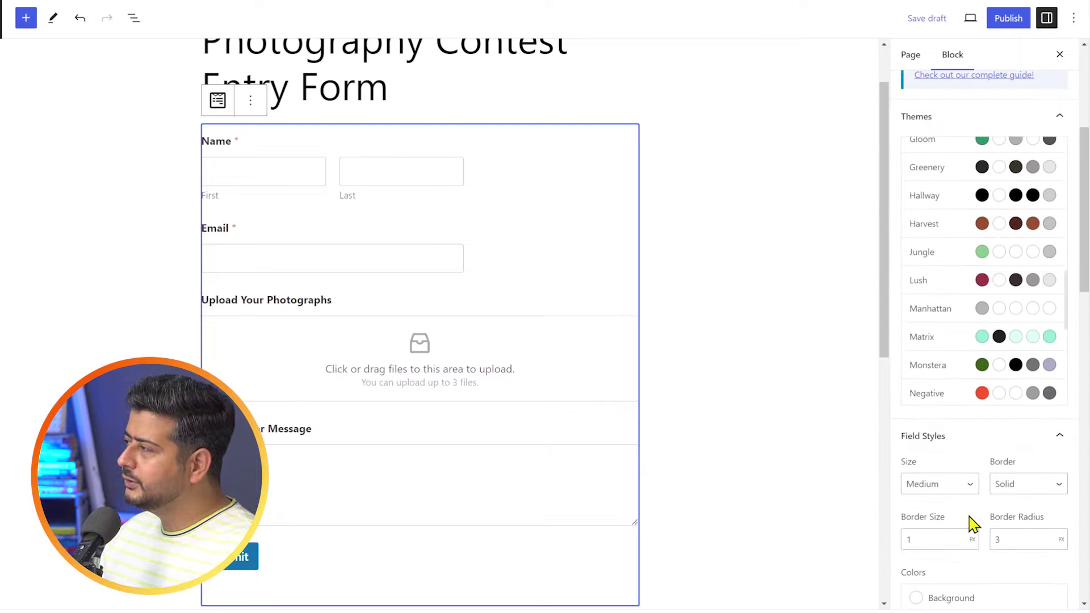
- Apply the Matrix theme to the form block and confirm installing its background image
{"action": "left_click", "coordinate": [957, 347]}
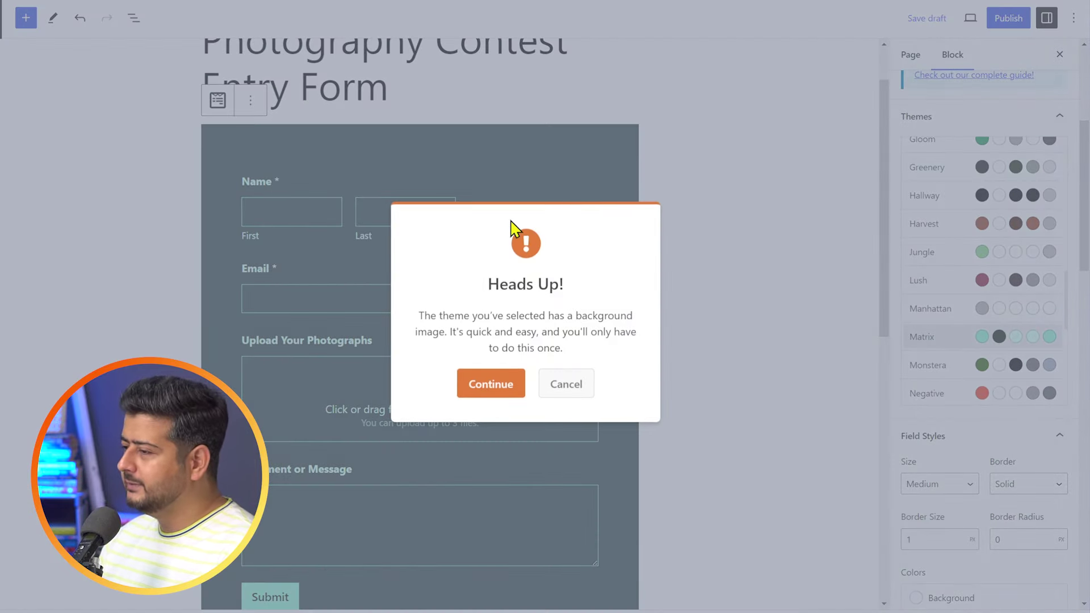
{"action": "left_click", "coordinate": [489, 390]}
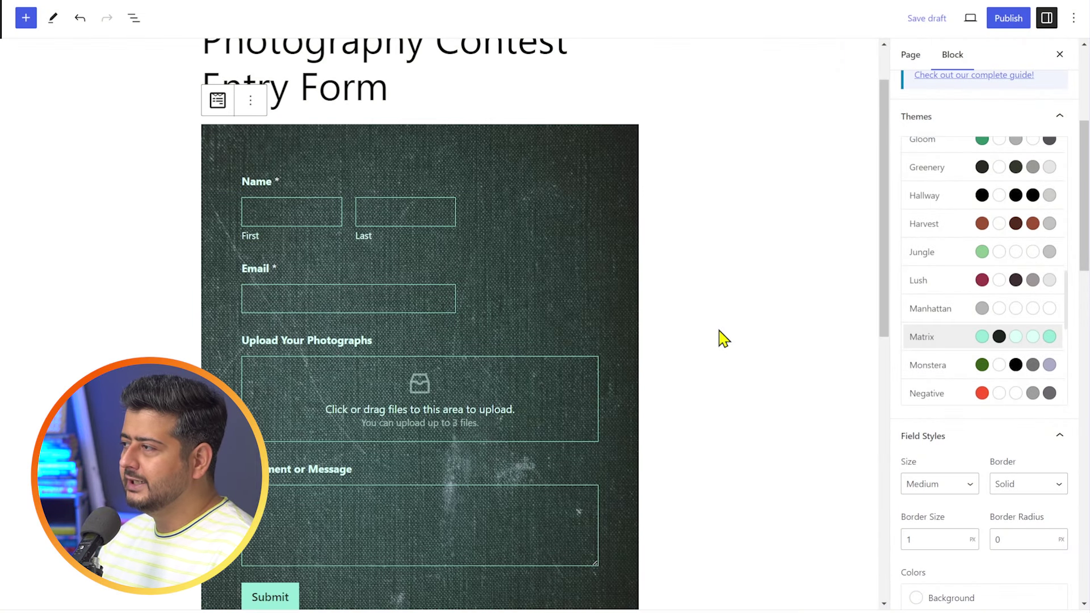
{"action": "scroll", "coordinate": [723, 316], "scroll_direction": "down", "scroll_amount": 1}
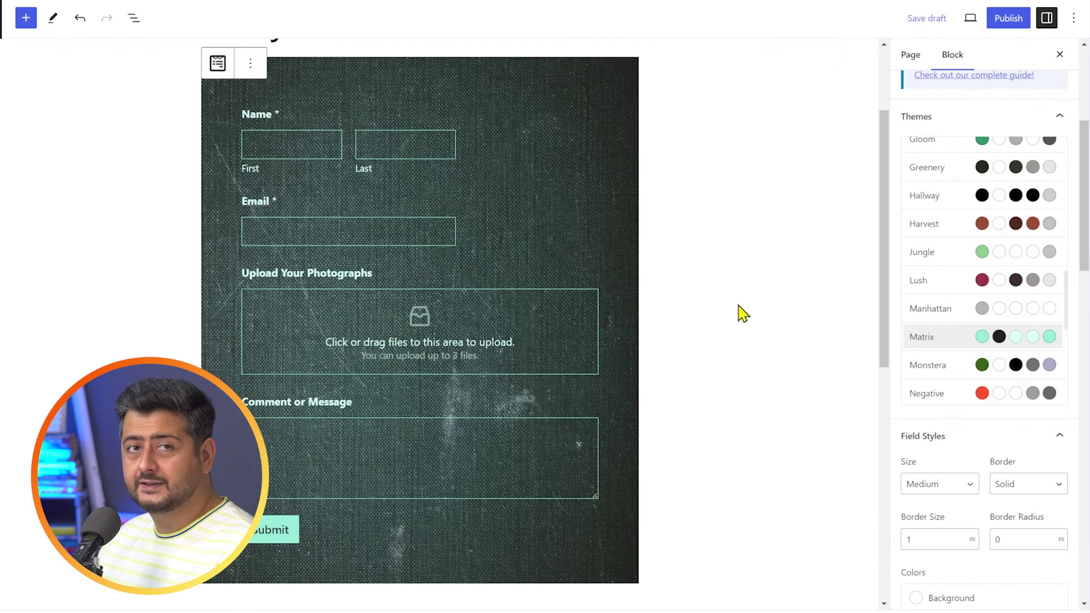
{"action": "scroll", "coordinate": [1021, 337], "scroll_direction": "down", "scroll_amount": 5}
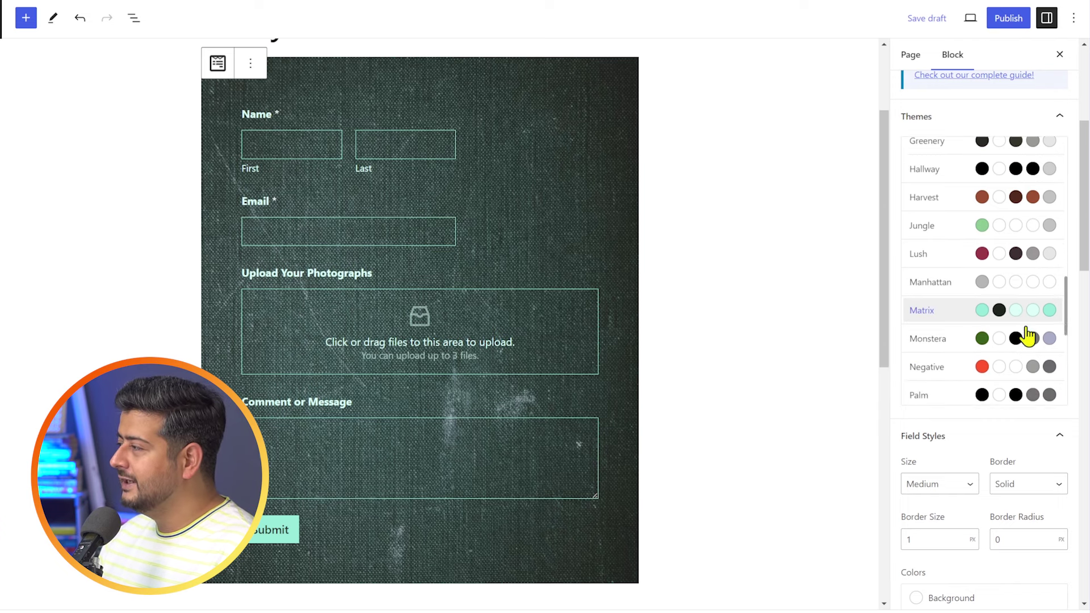
{"action": "scroll", "coordinate": [981, 342], "scroll_direction": "down", "scroll_amount": 2}
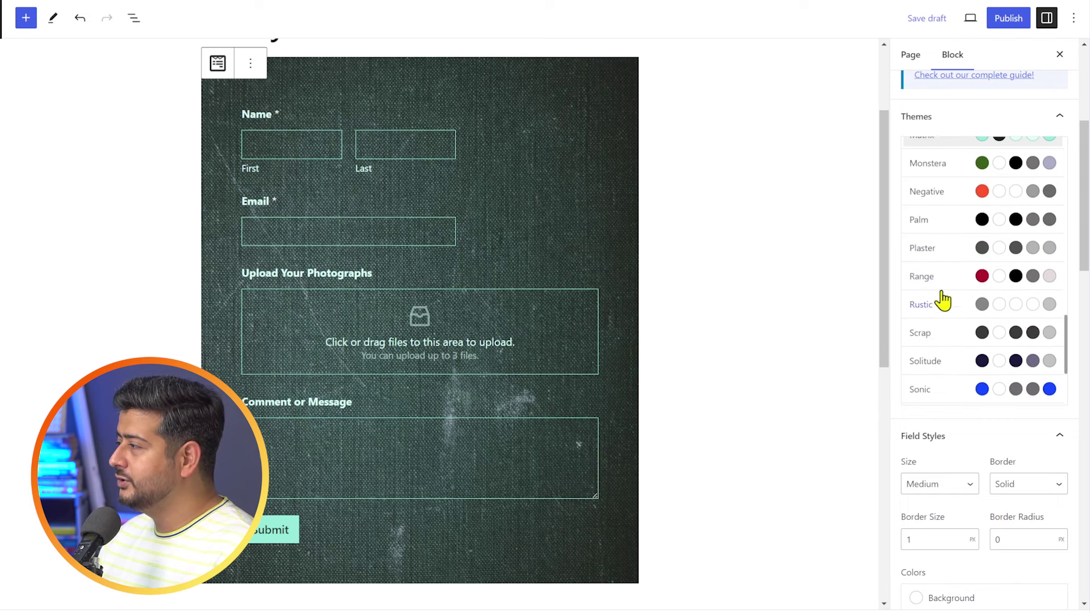
- Try the Plaster, Sonic and Spring themes, then settle on Sonic
{"action": "left_click", "coordinate": [946, 251]}
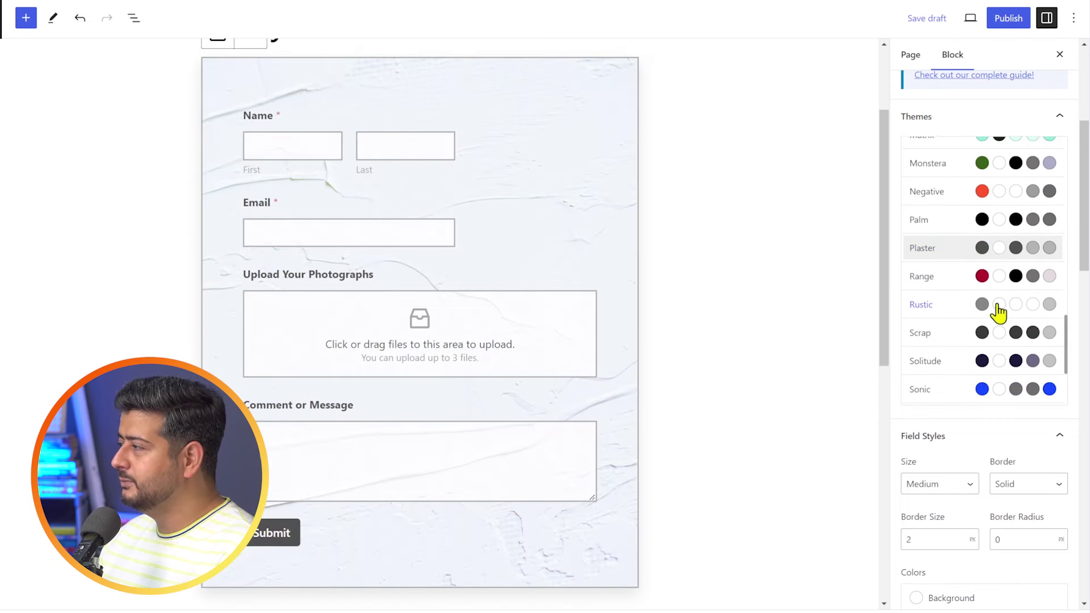
{"action": "scroll", "coordinate": [990, 318], "scroll_direction": "down", "scroll_amount": 2}
{"action": "left_click", "coordinate": [953, 329]}
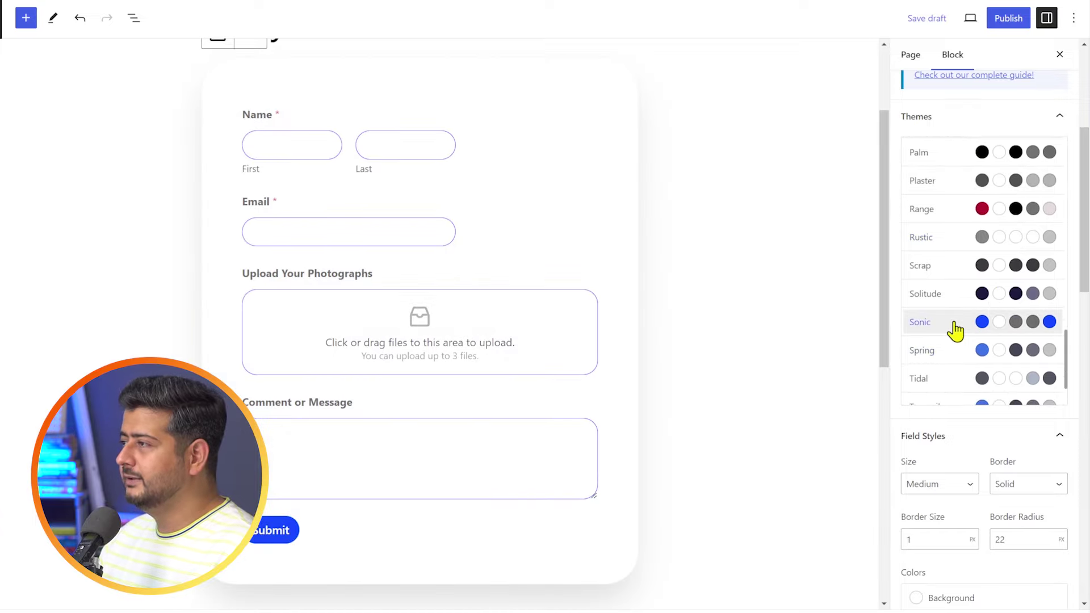
{"action": "left_click", "coordinate": [945, 357]}
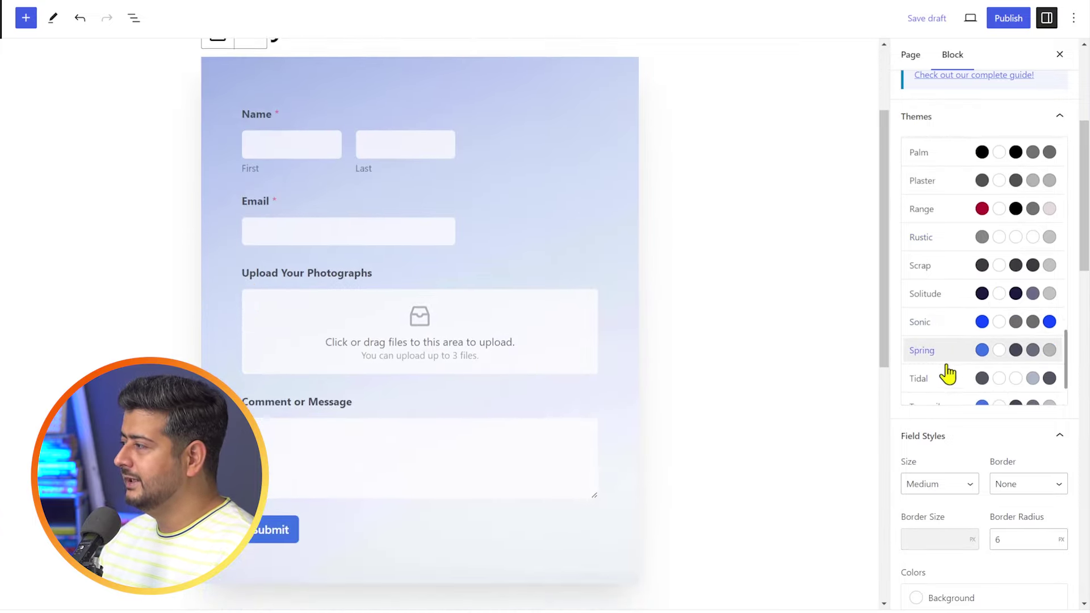
{"action": "scroll", "coordinate": [952, 377], "scroll_direction": "down", "scroll_amount": 2}
{"action": "left_click", "coordinate": [937, 250]}
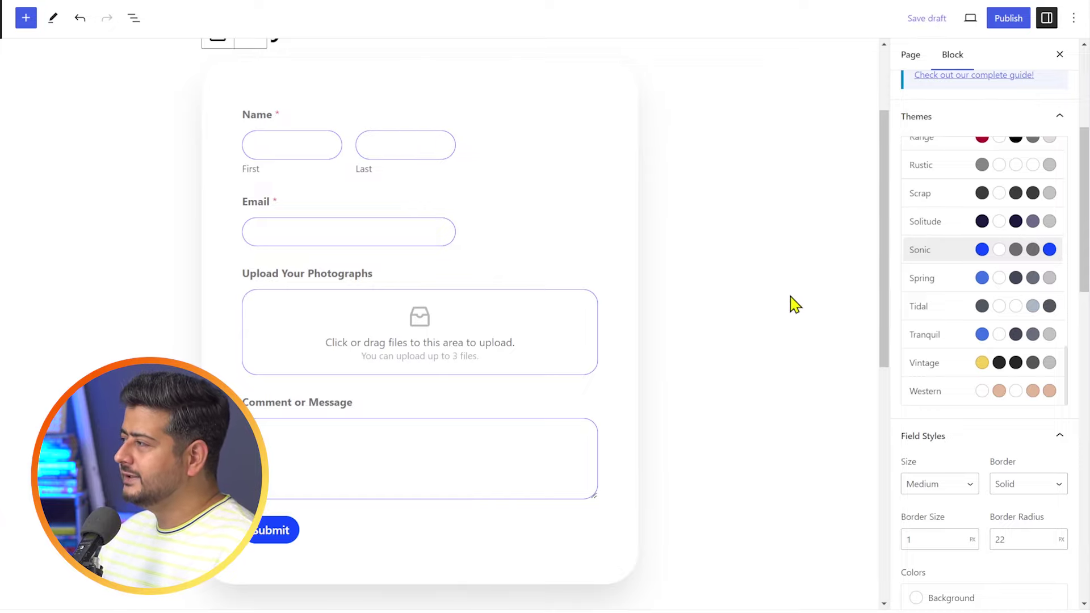
{"action": "scroll", "coordinate": [936, 414], "scroll_direction": "down", "scroll_amount": 5}
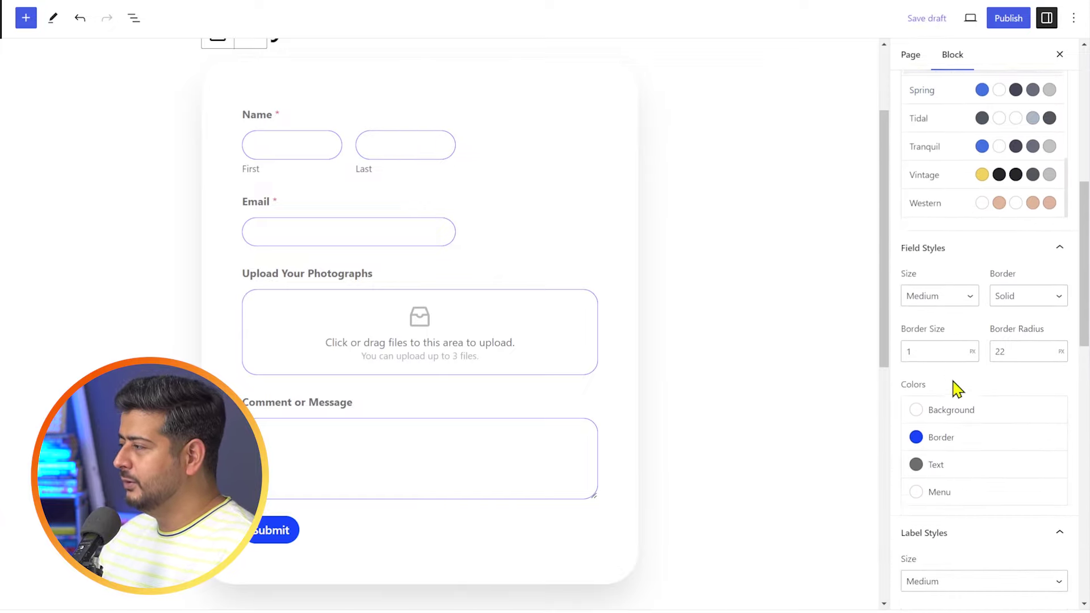
{"action": "scroll", "coordinate": [970, 401], "scroll_direction": "down", "scroll_amount": 6}
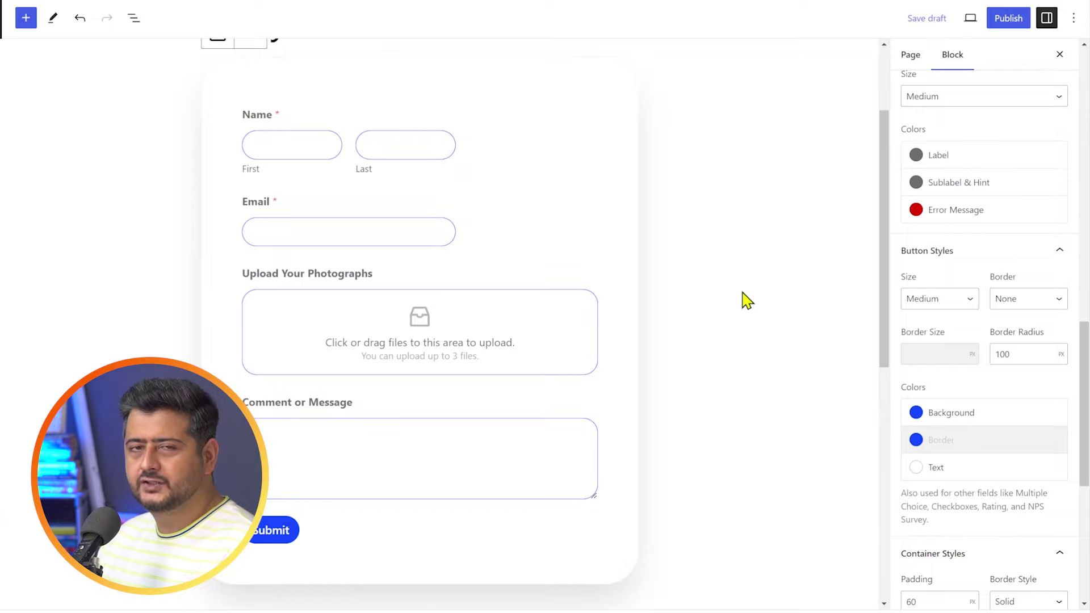
{"action": "scroll", "coordinate": [721, 334], "scroll_direction": "up", "scroll_amount": 2}
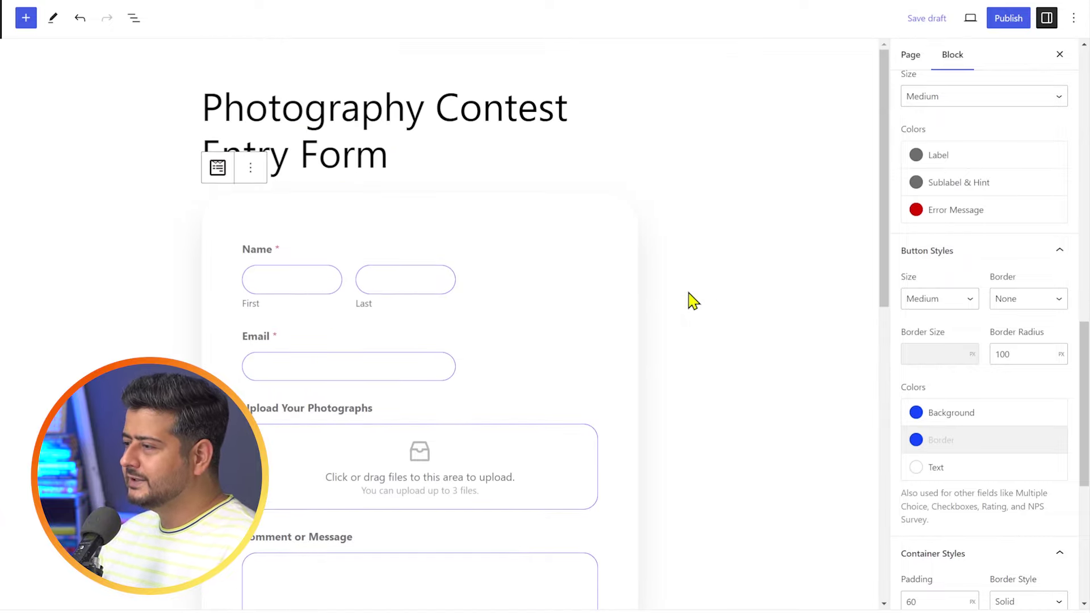
- Publish the Photography Contest Entry Form page and view it live
{"action": "left_click", "coordinate": [999, 22]}
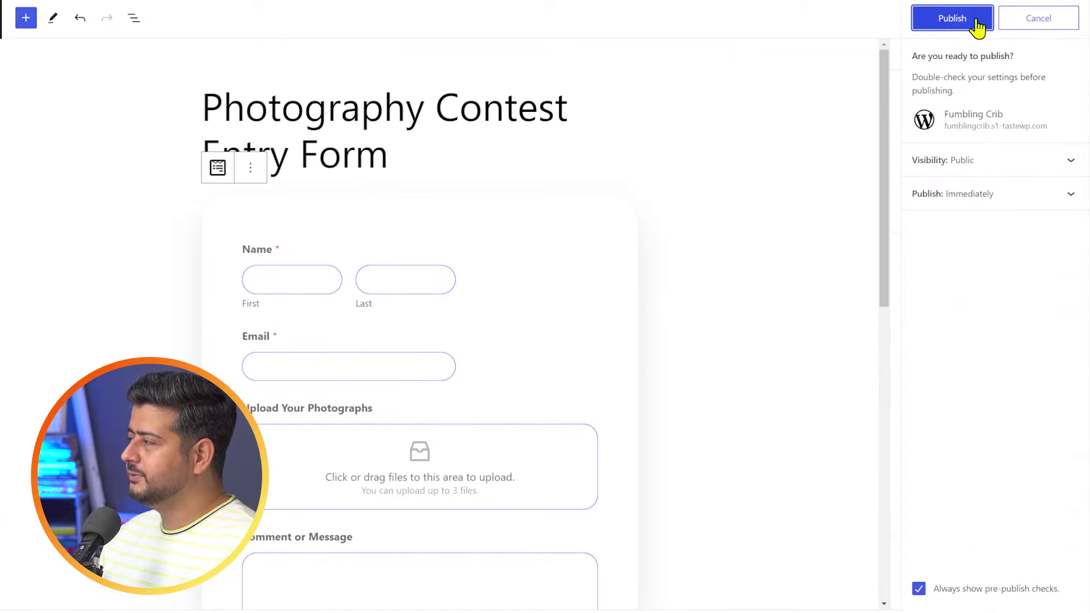
{"action": "left_click", "coordinate": [954, 31]}
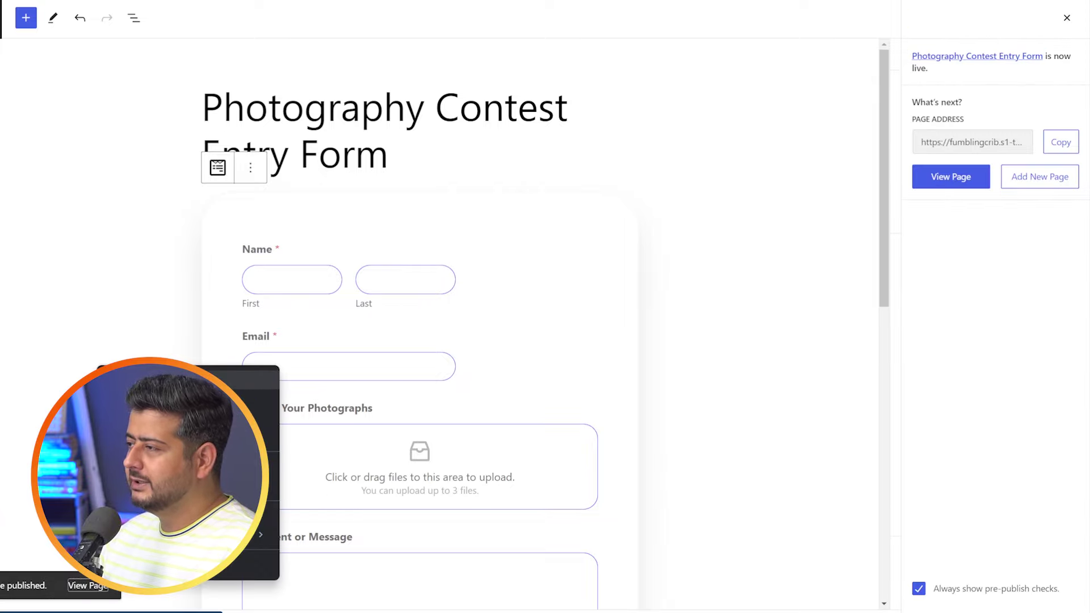
{"action": "left_click", "coordinate": [88, 586]}
{"action": "scroll", "coordinate": [790, 248], "scroll_direction": "down", "scroll_amount": 5}
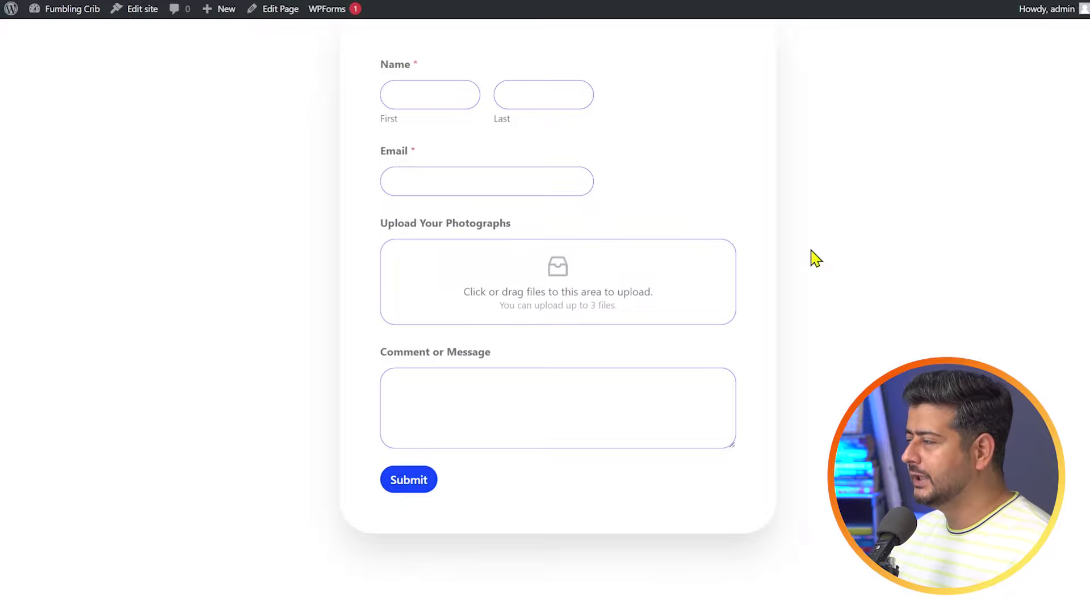
{"action": "scroll", "coordinate": [815, 256], "scroll_direction": "up", "scroll_amount": 1}
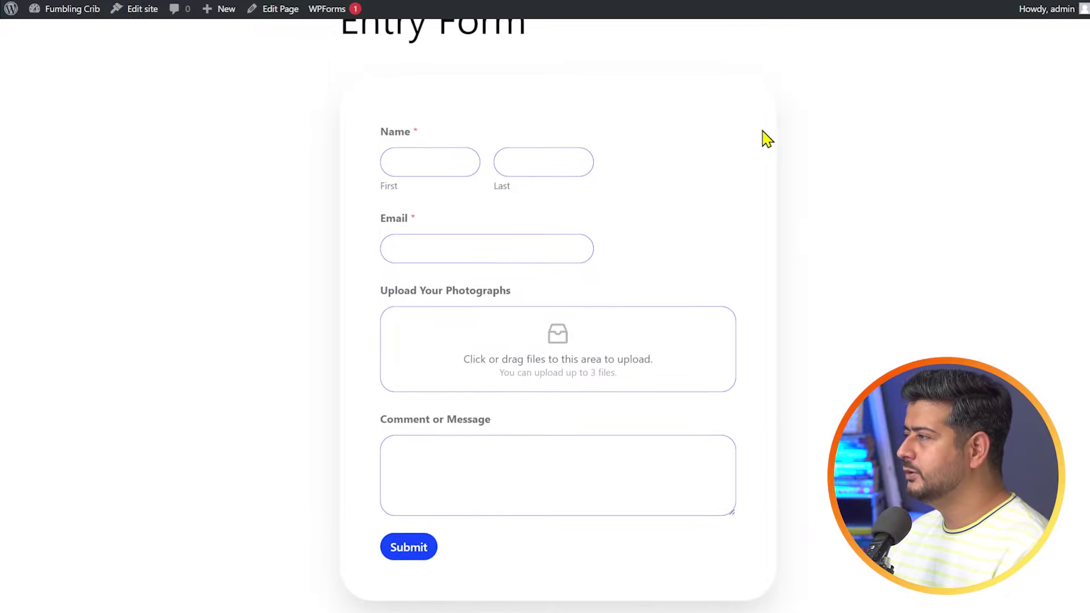
- Enter the entrant's first name, last name and email address in the live form
{"action": "left_click", "coordinate": [478, 163]}
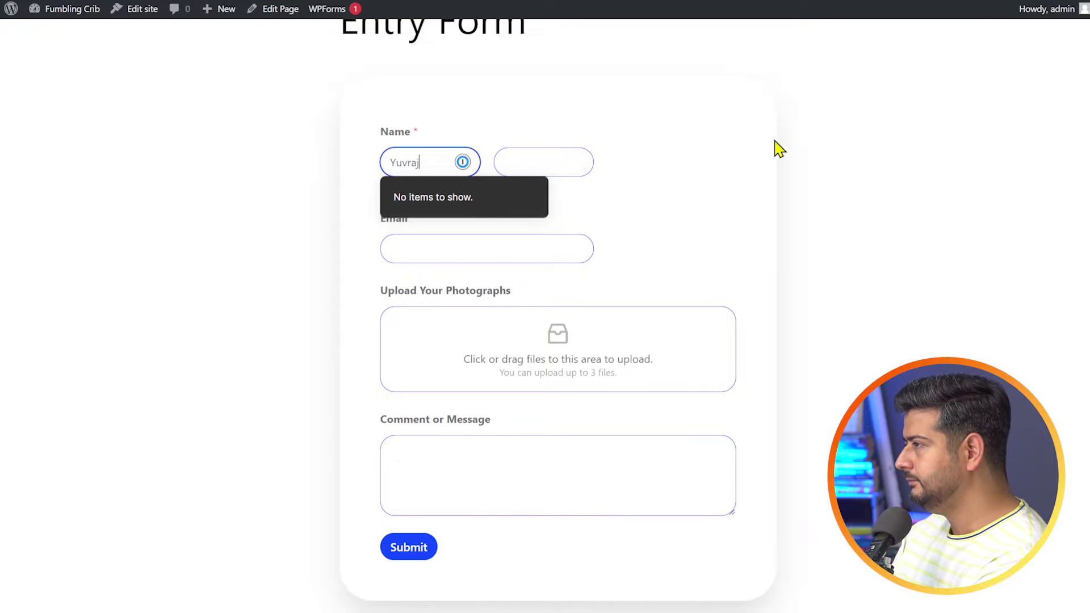
{"action": "key", "text": "Tab"}
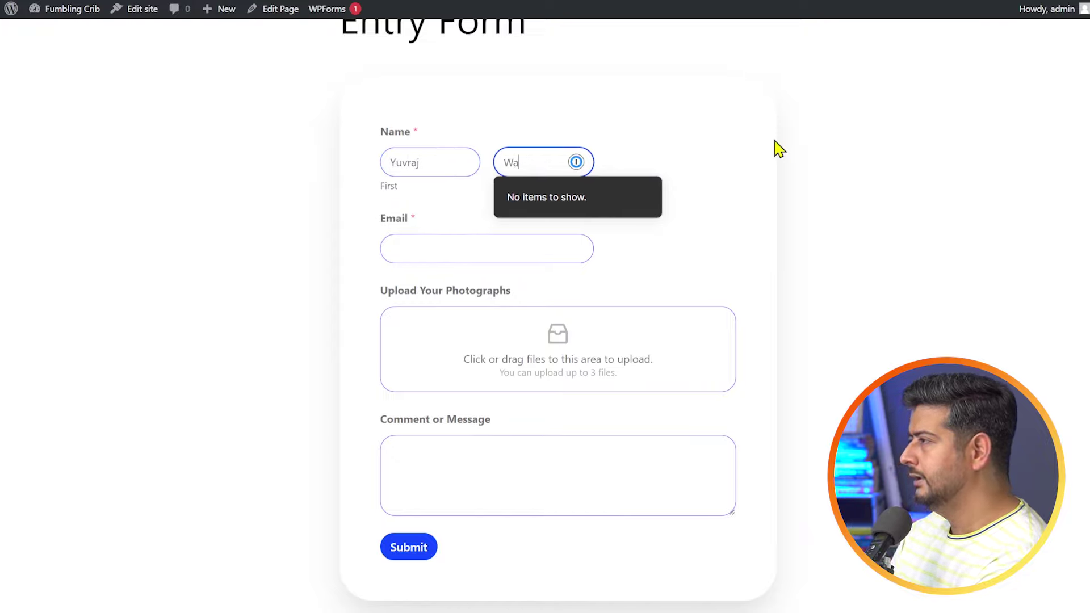
{"action": "key", "text": "Tab"}
{"action": "type", "text": "du"}
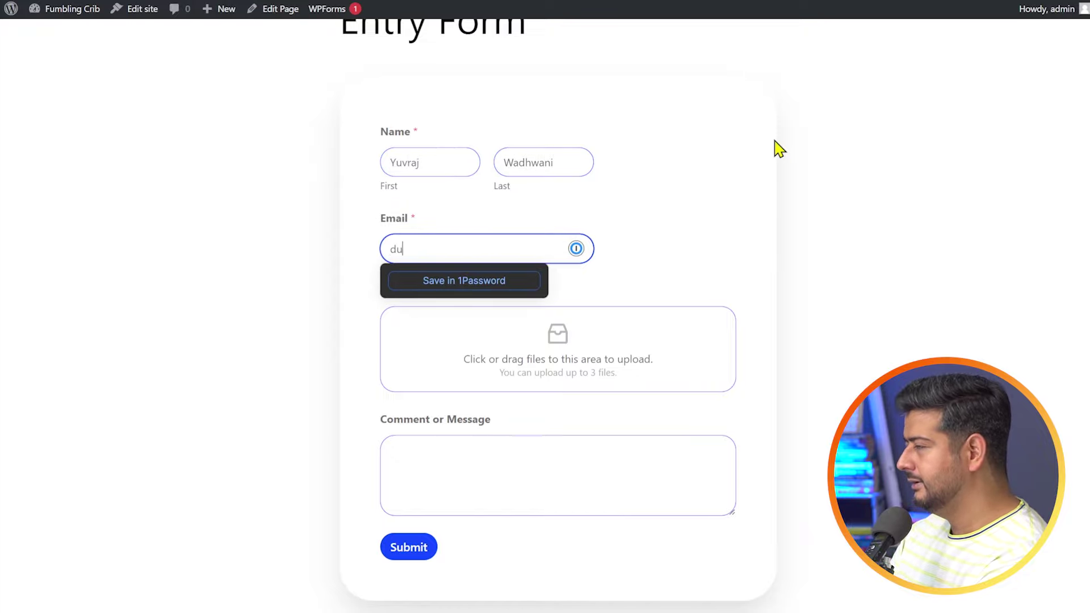
{"action": "type", "text": "mmy@dummy@du"}
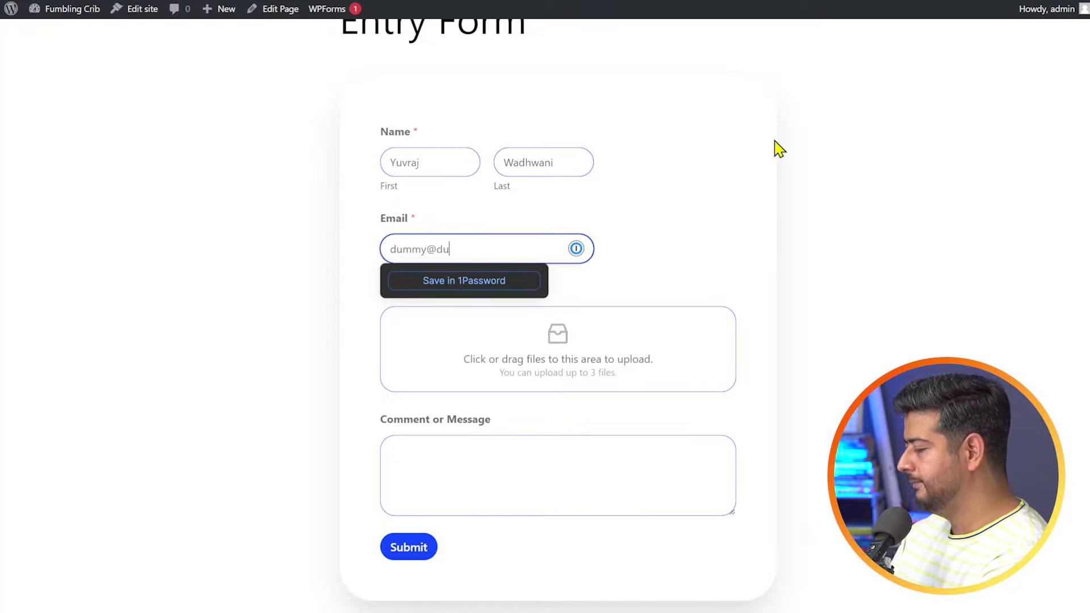
{"action": "type", "text": ".com"}
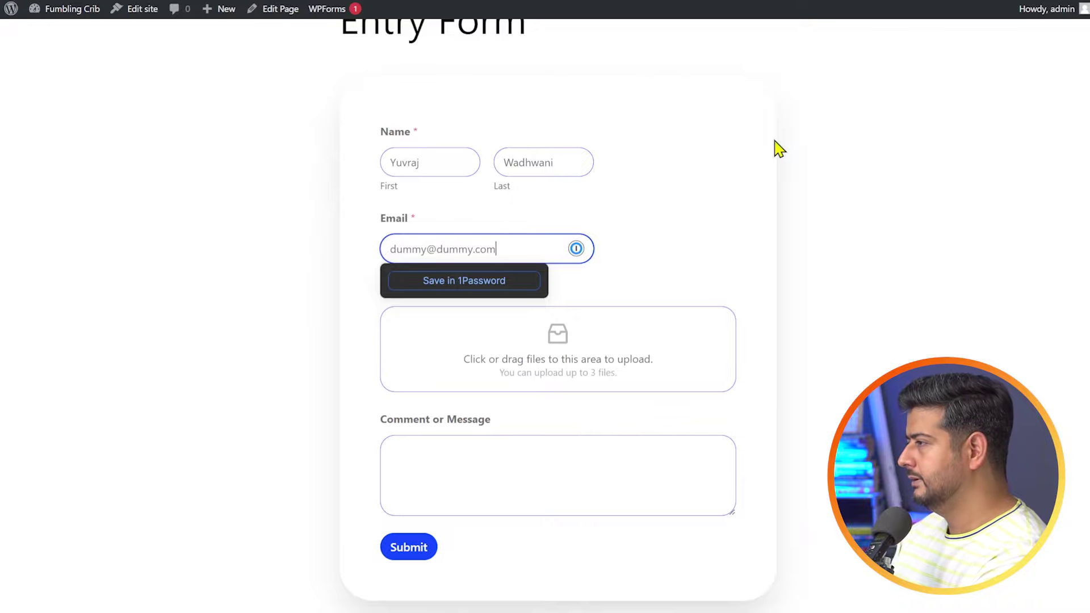
{"action": "left_click", "coordinate": [936, 268]}
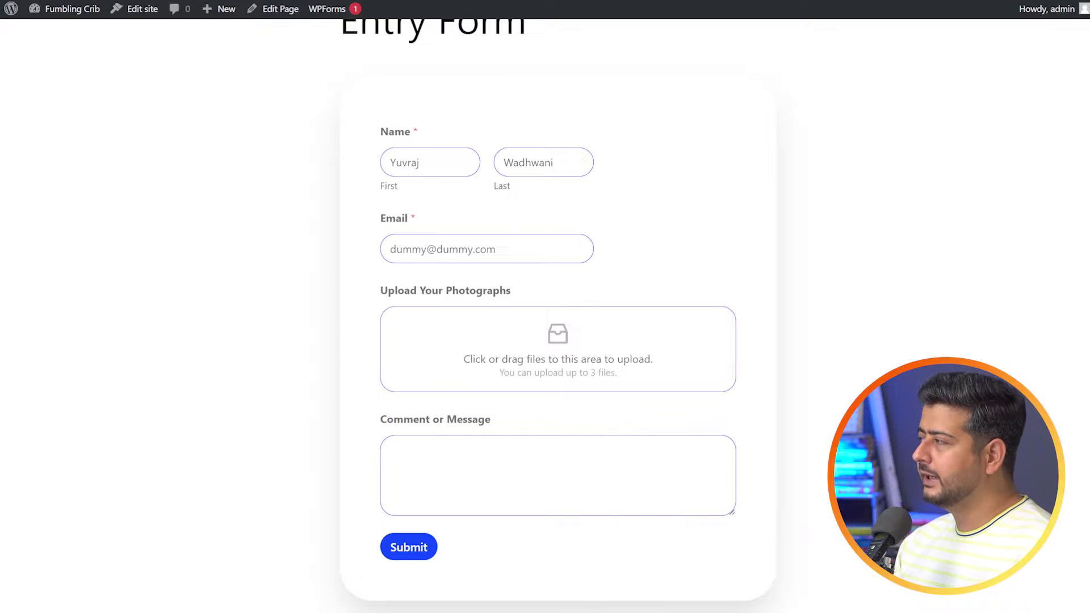
- Attach three photos to the upload field and write 'My Entry' as the comment
{"action": "left_click_drag", "start_coordinate": [732, 330], "coordinate": [576, 363]}
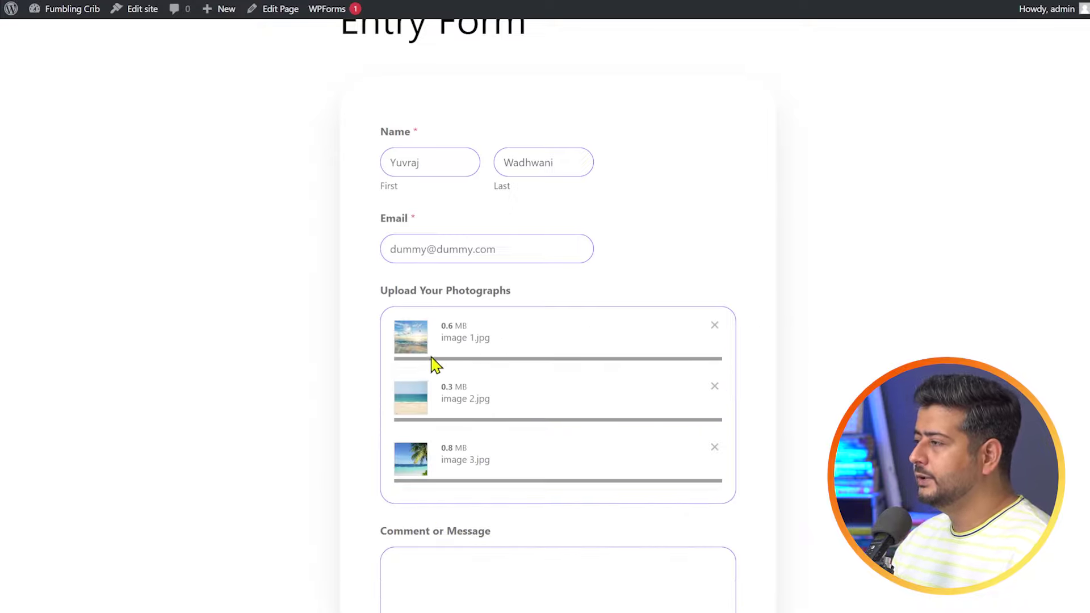
{"action": "scroll", "coordinate": [787, 395], "scroll_direction": "down", "scroll_amount": 3}
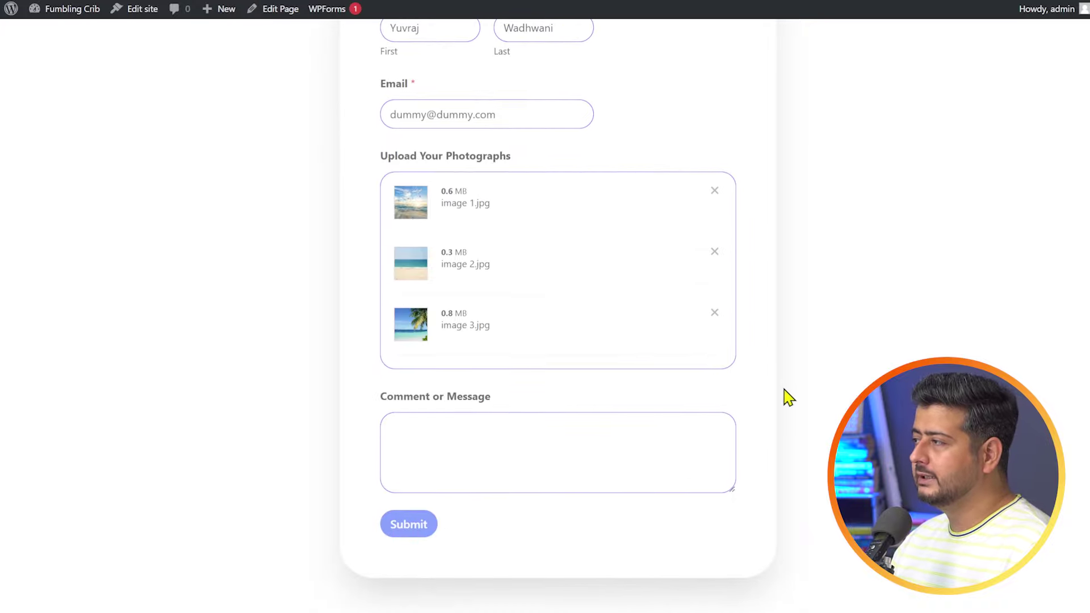
{"action": "left_click", "coordinate": [531, 452]}
{"action": "type", "text": "My Entry"}
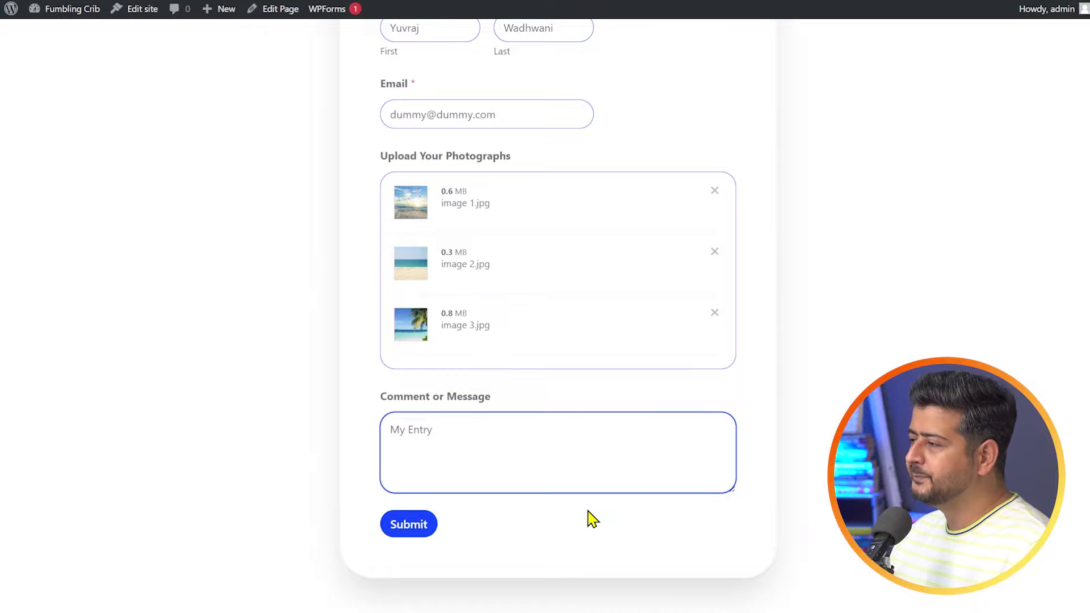
- Submit the contest entry and select the thank-you confirmation text
{"action": "scroll", "coordinate": [750, 352], "scroll_direction": "up", "scroll_amount": 3}
{"action": "scroll", "coordinate": [716, 352], "scroll_direction": "down", "scroll_amount": 3}
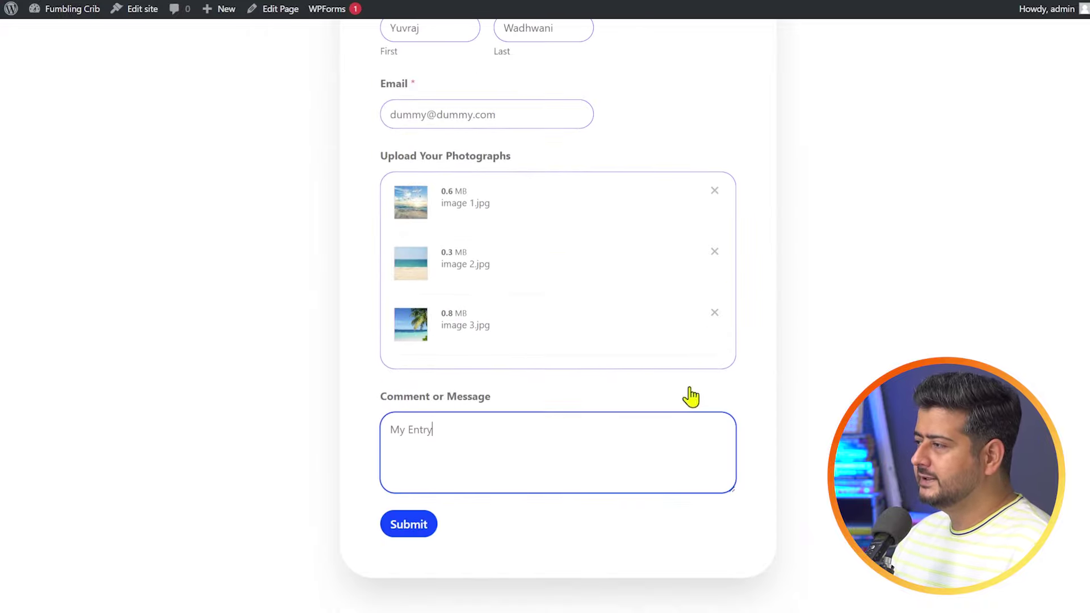
{"action": "left_click", "coordinate": [429, 531]}
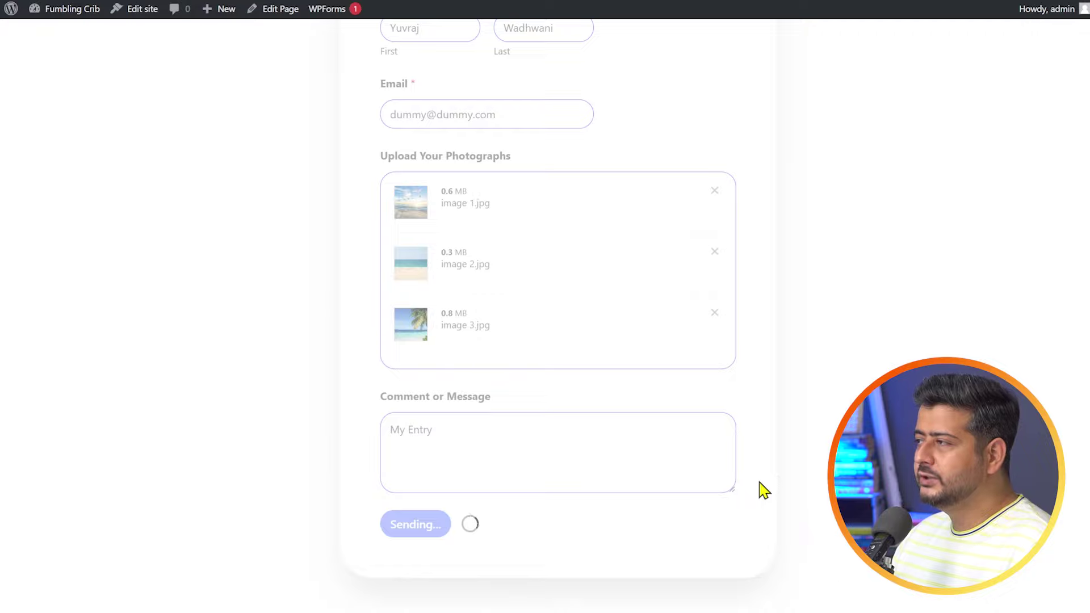
{"action": "left_click_drag", "start_coordinate": [403, 337], "coordinate": [647, 365]}
- Clear the thank-you text selection, then go via the page editor to the admin Pages list
{"action": "left_click", "coordinate": [650, 365]}
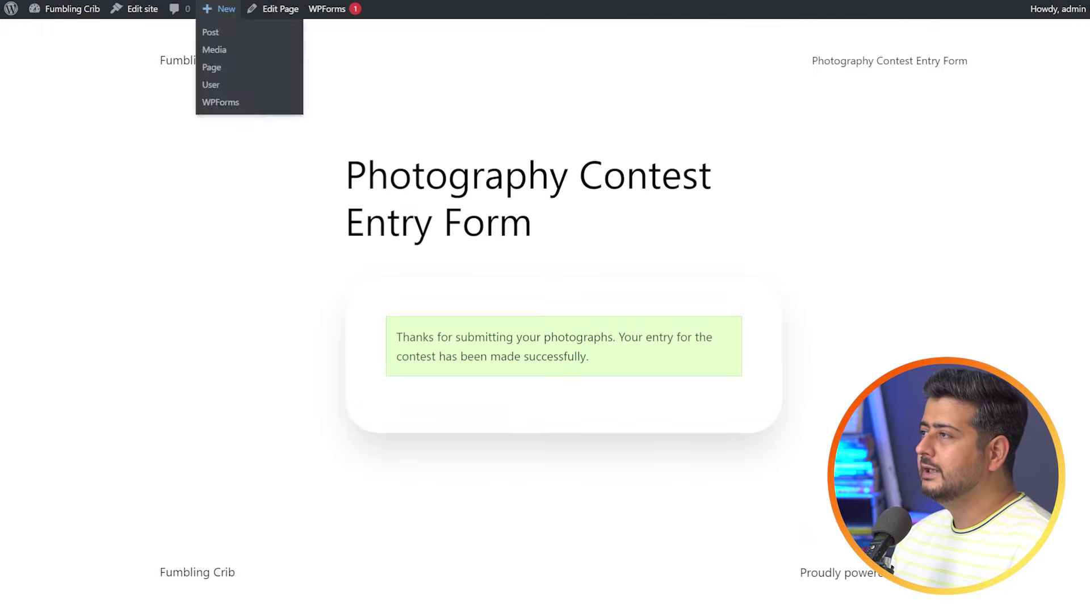
{"action": "left_click", "coordinate": [196, 2]}
{"action": "left_click", "coordinate": [22, 26]}
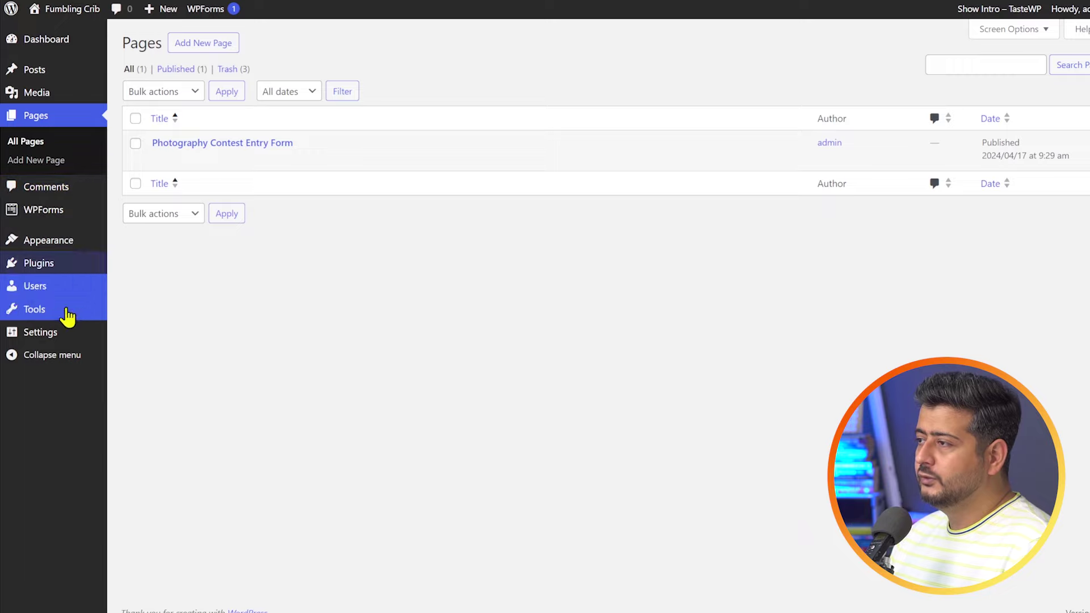
- Open the Photography Contest Submission entries from the WPForms All Forms list
{"action": "mouse_move", "coordinate": [53, 212]}
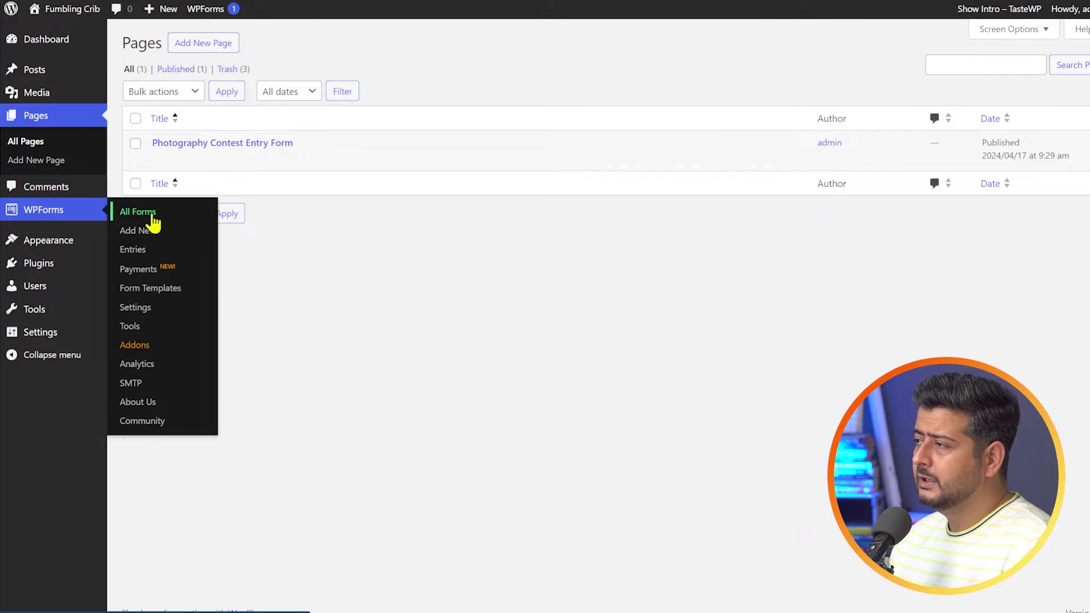
{"action": "left_click", "coordinate": [151, 215]}
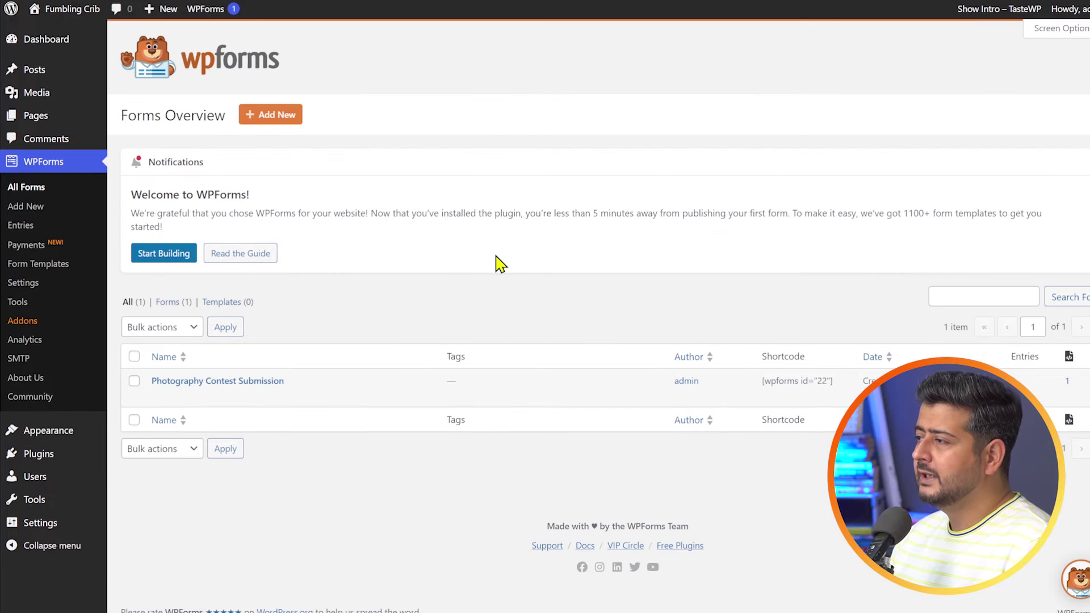
{"action": "mouse_move", "coordinate": [358, 391]}
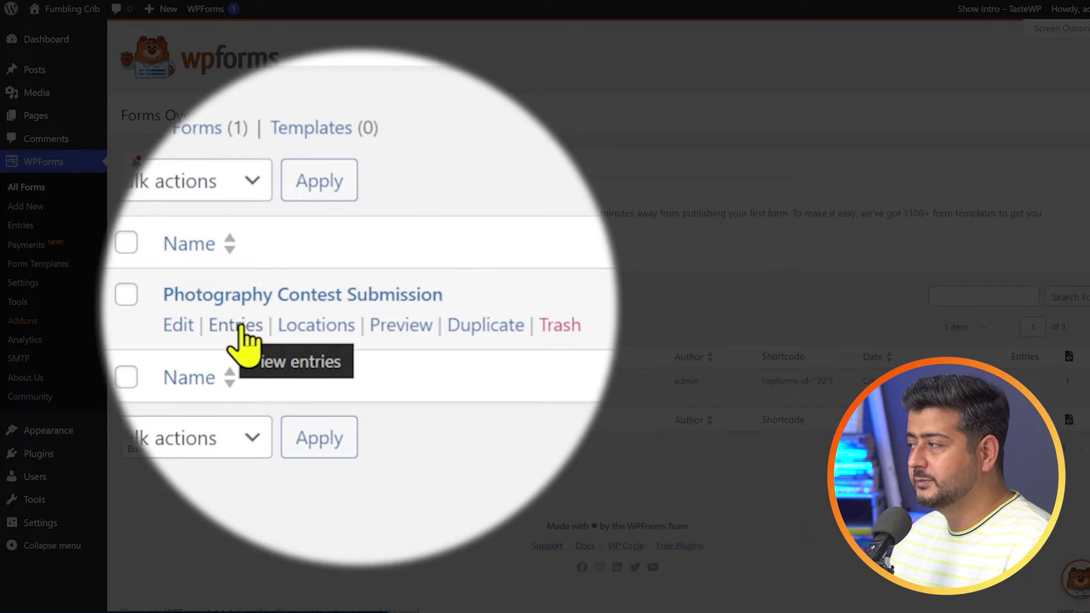
{"action": "left_click", "coordinate": [238, 325]}
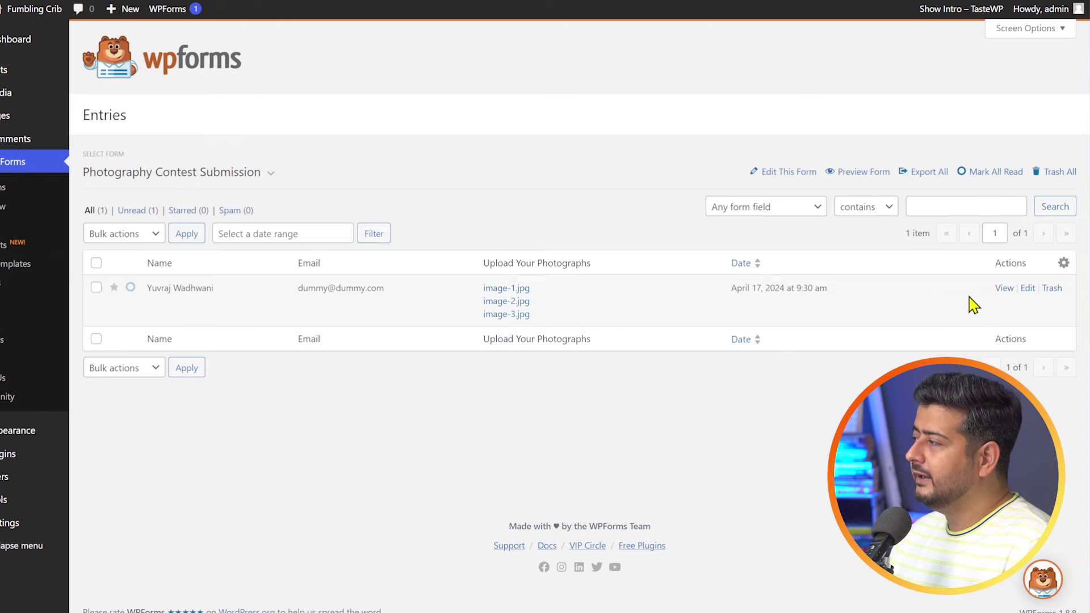
- Open the submitted entry's View Entry page and scroll through its details
{"action": "left_click", "coordinate": [1034, 291]}
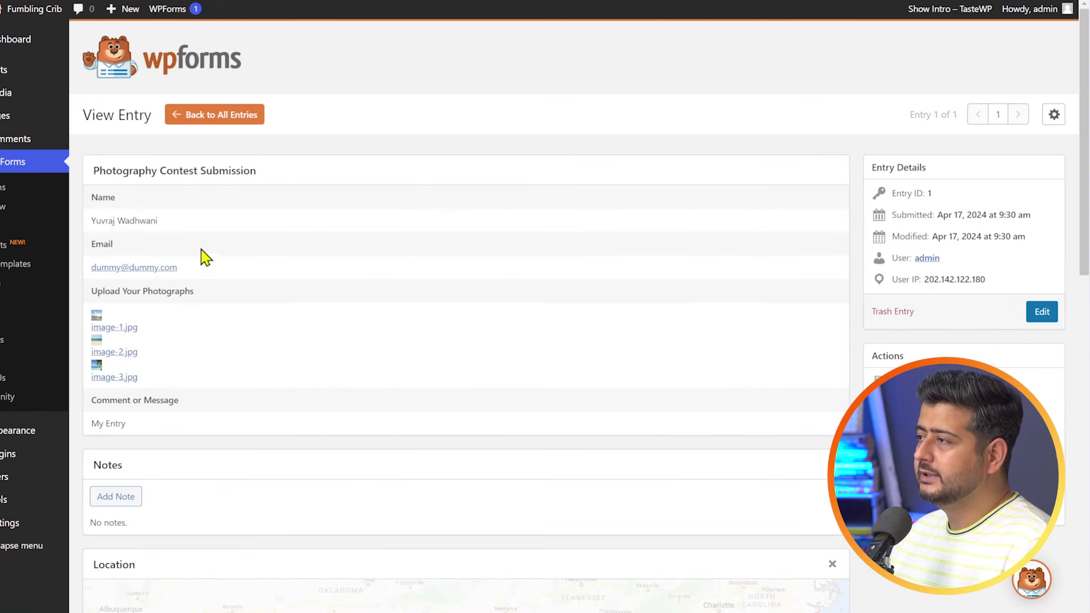
{"action": "scroll", "coordinate": [386, 358], "scroll_direction": "down", "scroll_amount": 1}
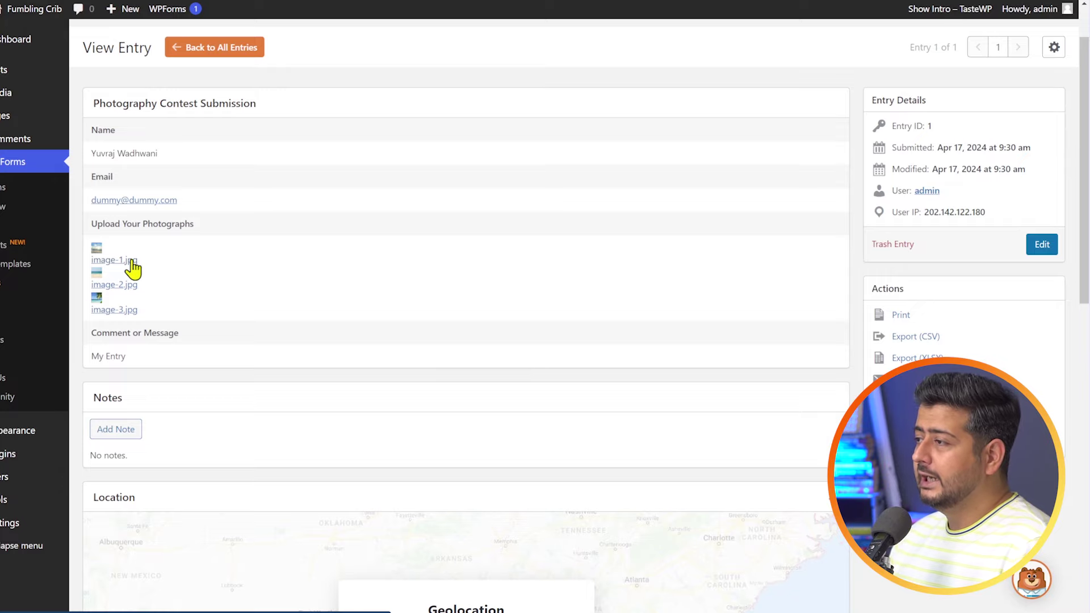
{"action": "scroll", "coordinate": [219, 272], "scroll_direction": "down", "scroll_amount": 2}
{"action": "scroll", "coordinate": [394, 301], "scroll_direction": "up", "scroll_amount": 3}
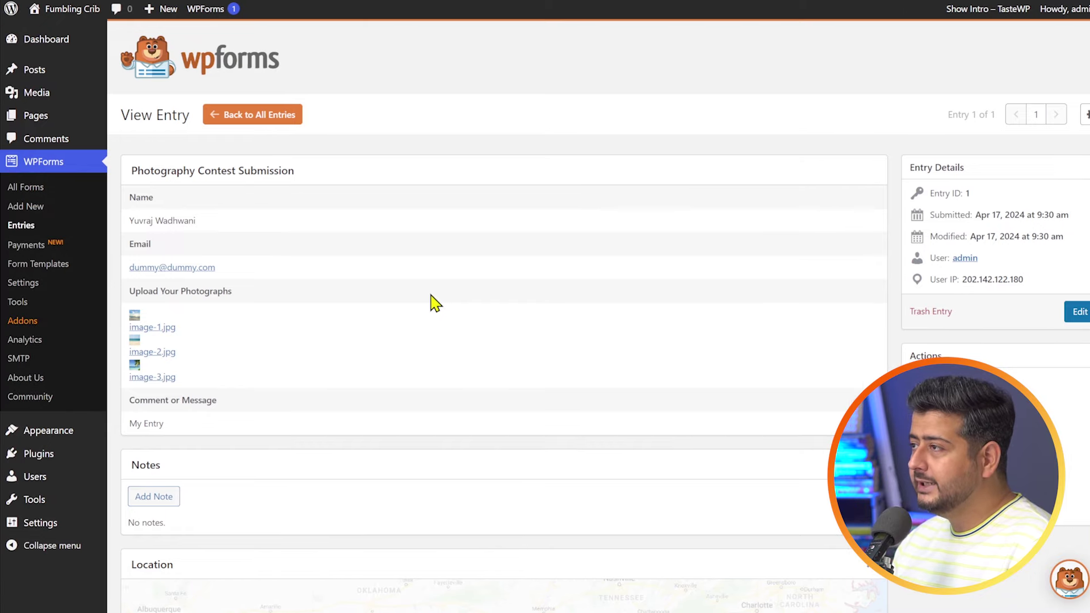
- In the Media Library, page through the image-1, image-2 and image-3 photo details, then start a new post
{"action": "mouse_move", "coordinate": [62, 107]}
{"action": "left_click", "coordinate": [142, 101]}
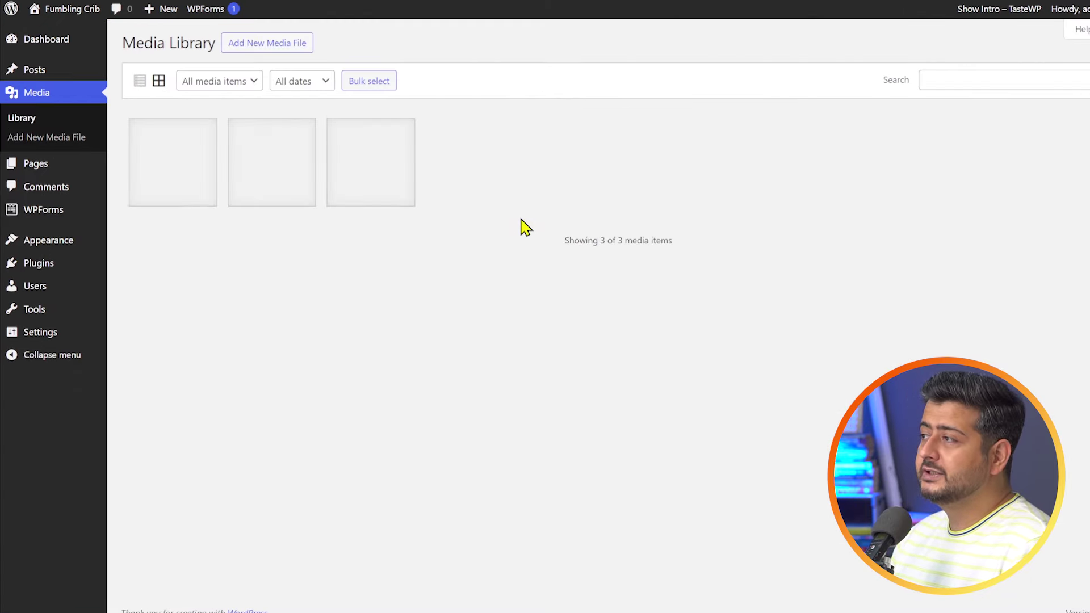
{"action": "left_click", "coordinate": [386, 193]}
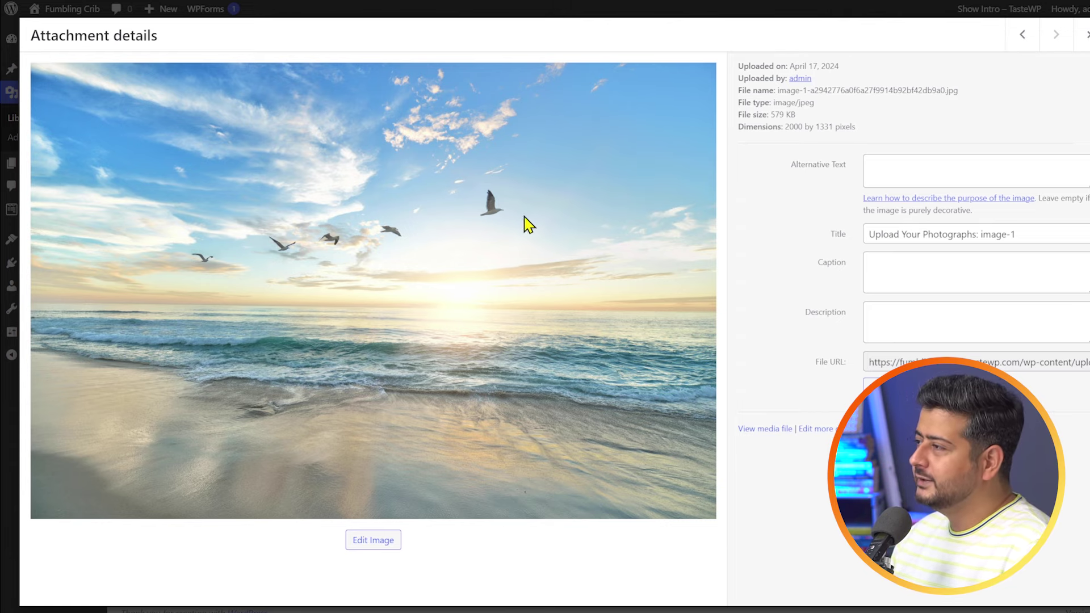
{"action": "left_click", "coordinate": [1023, 35]}
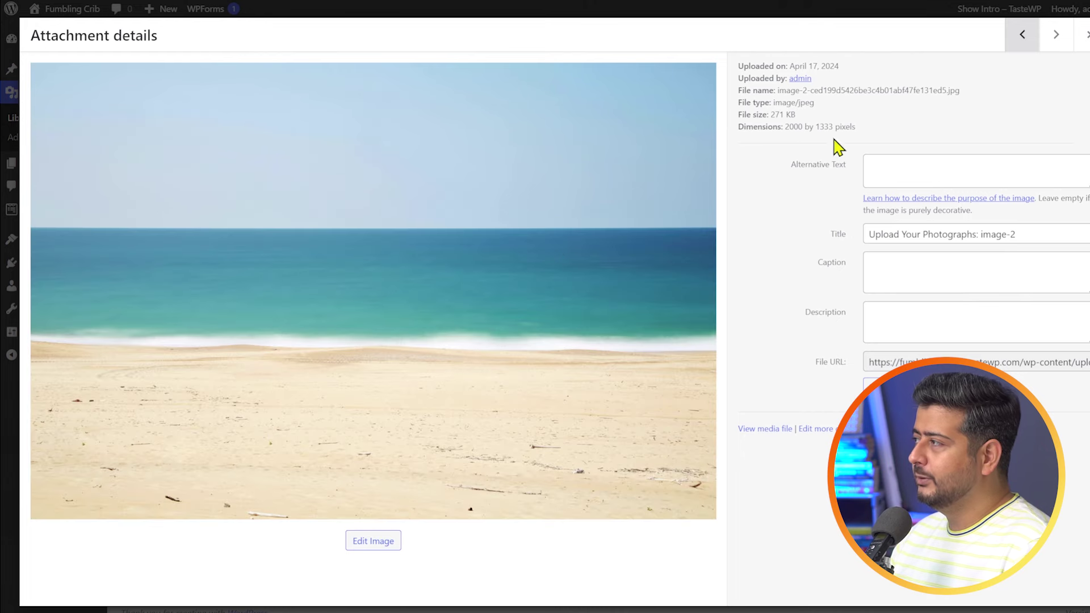
{"action": "left_click", "coordinate": [1021, 46]}
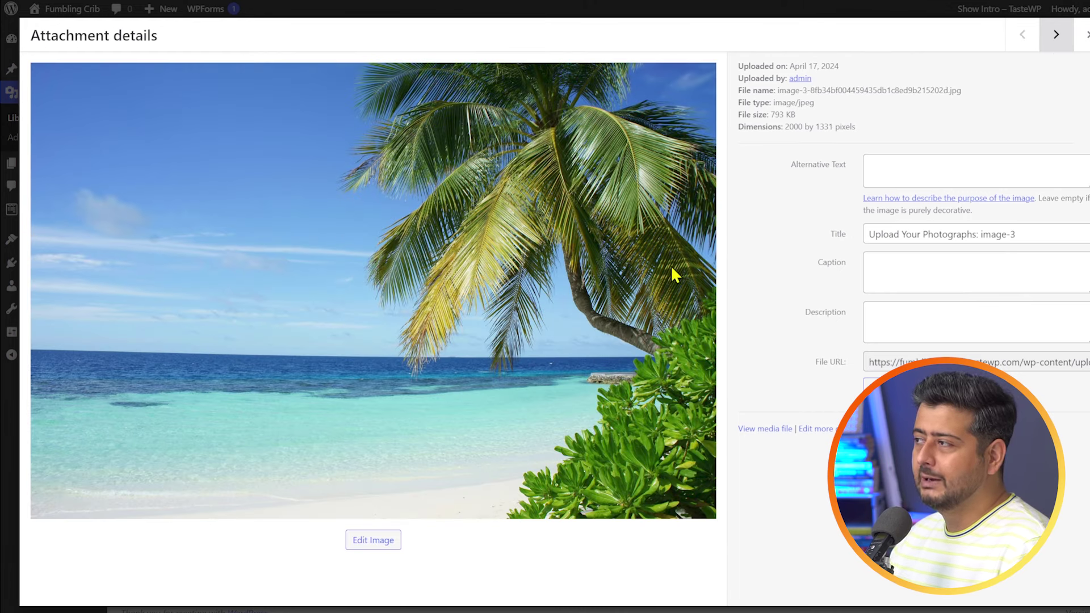
{"action": "left_click", "coordinate": [1083, 36]}
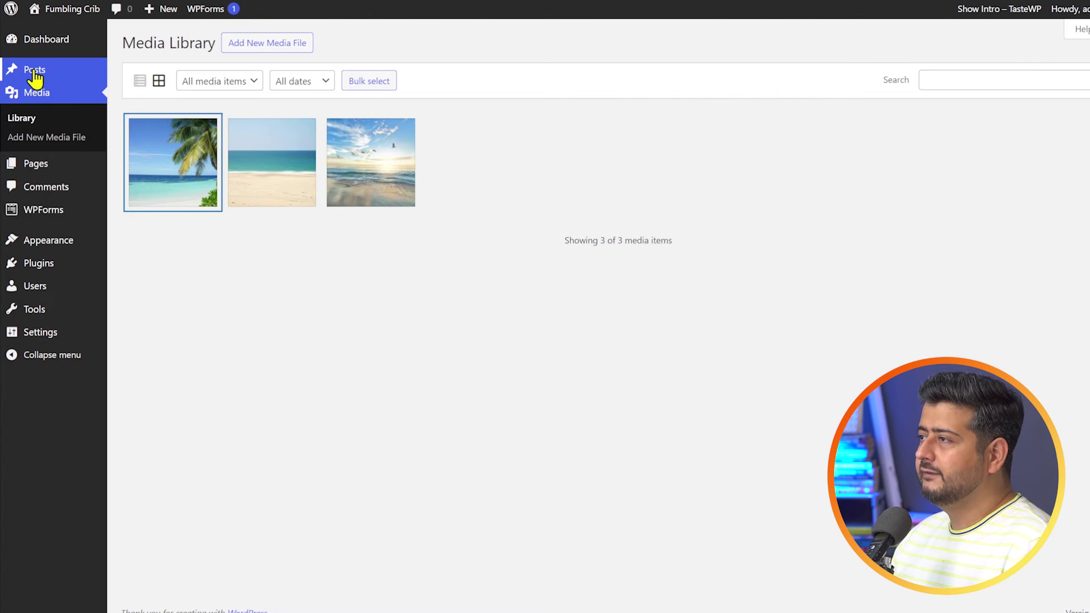
{"action": "mouse_move", "coordinate": [35, 73]}
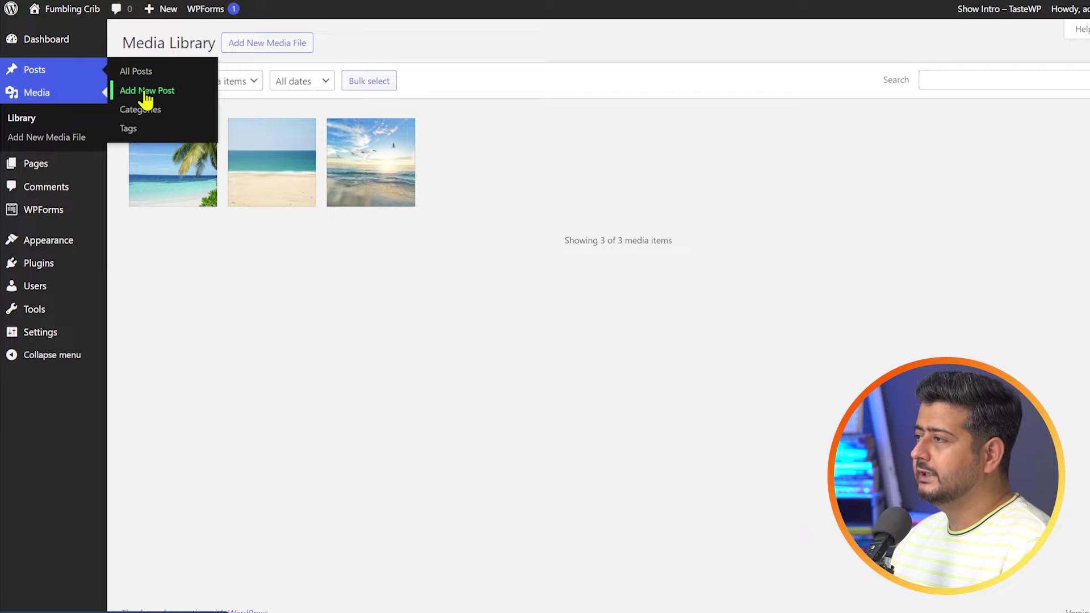
{"action": "left_click", "coordinate": [143, 90]}
- Insert the palm-tree beach photo into the post as an Image block, then leave without saving
{"action": "left_click", "coordinate": [322, 146]}
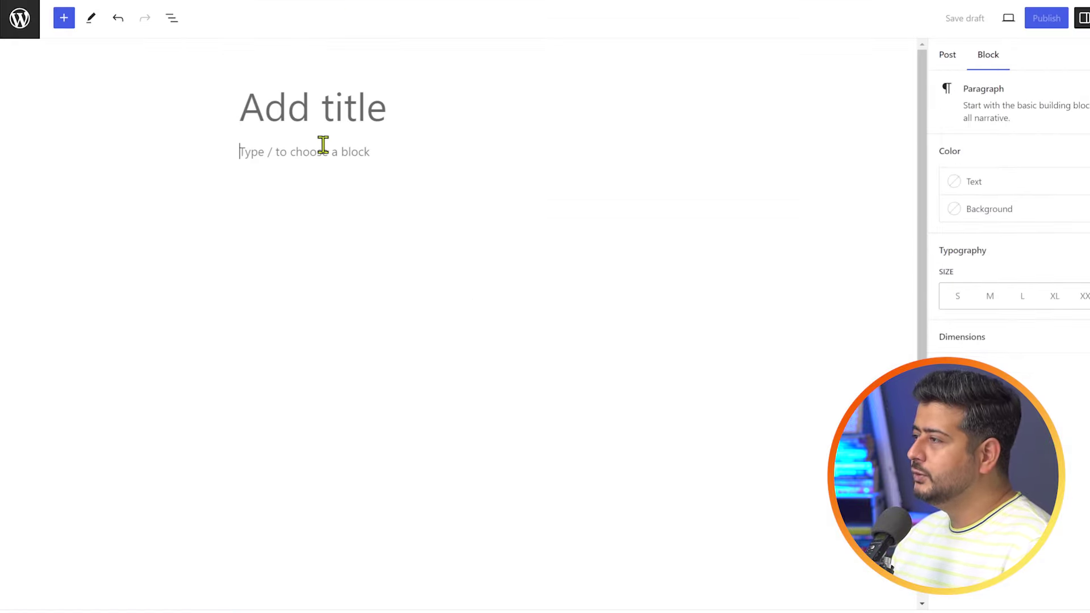
{"action": "type", "text": "/imag"}
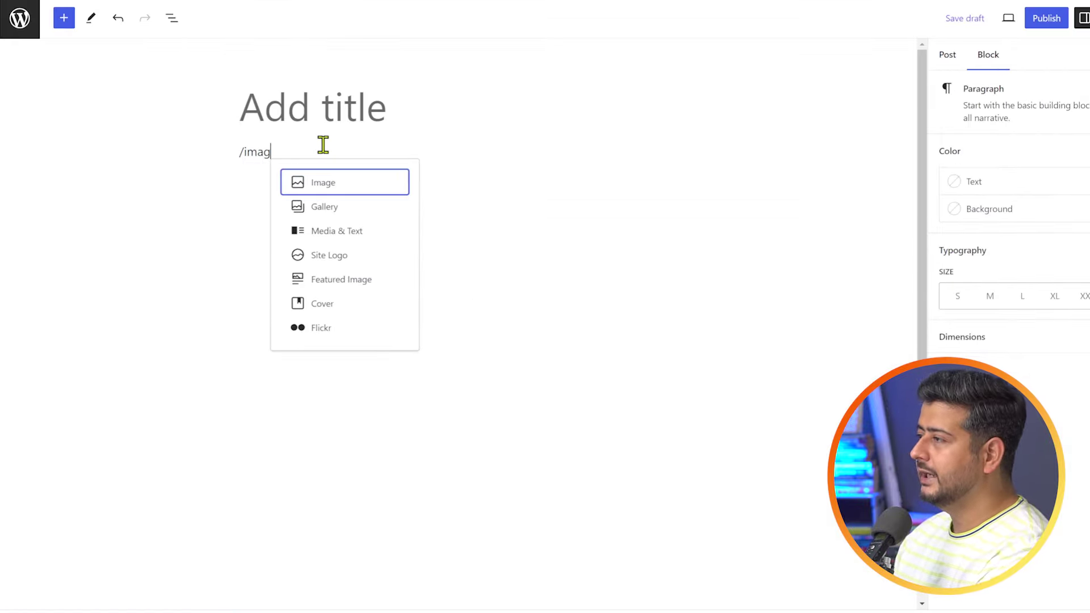
{"action": "left_click", "coordinate": [341, 181]}
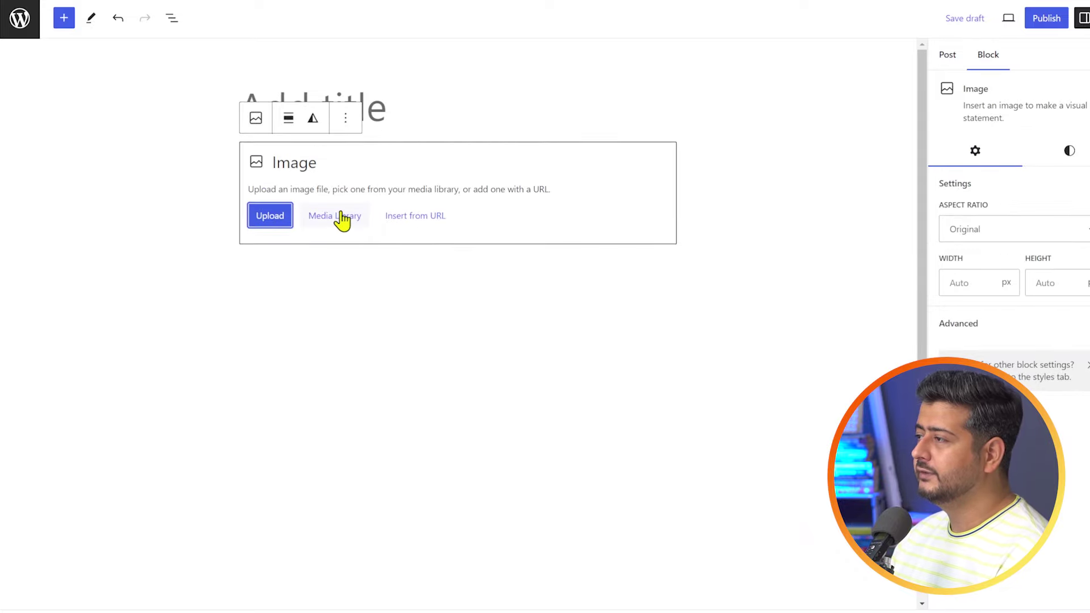
{"action": "left_click", "coordinate": [342, 217]}
{"action": "left_click", "coordinate": [91, 183]}
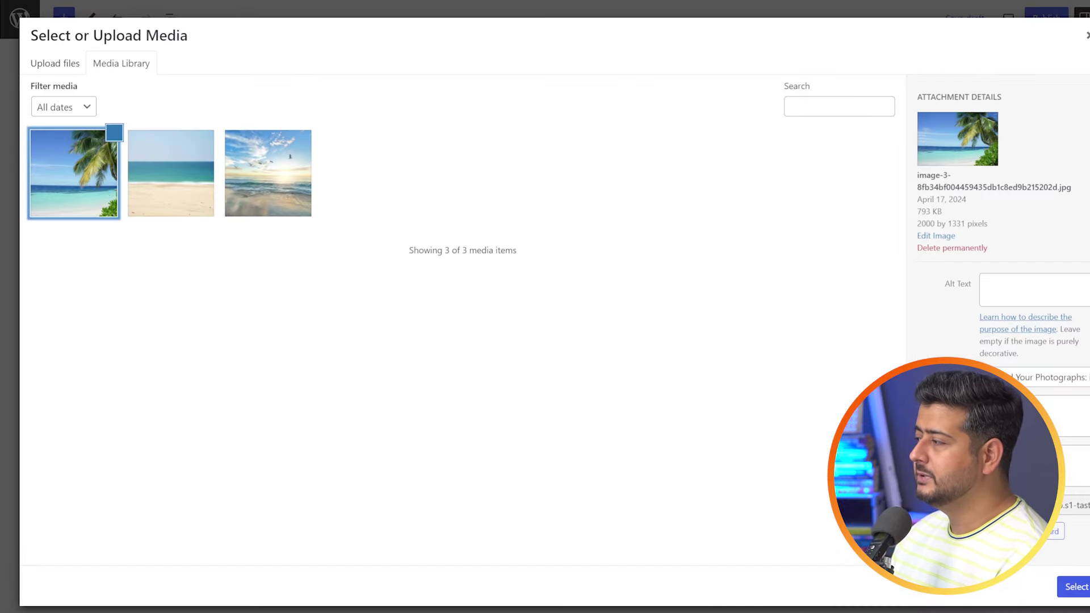
{"action": "left_click", "coordinate": [1075, 587]}
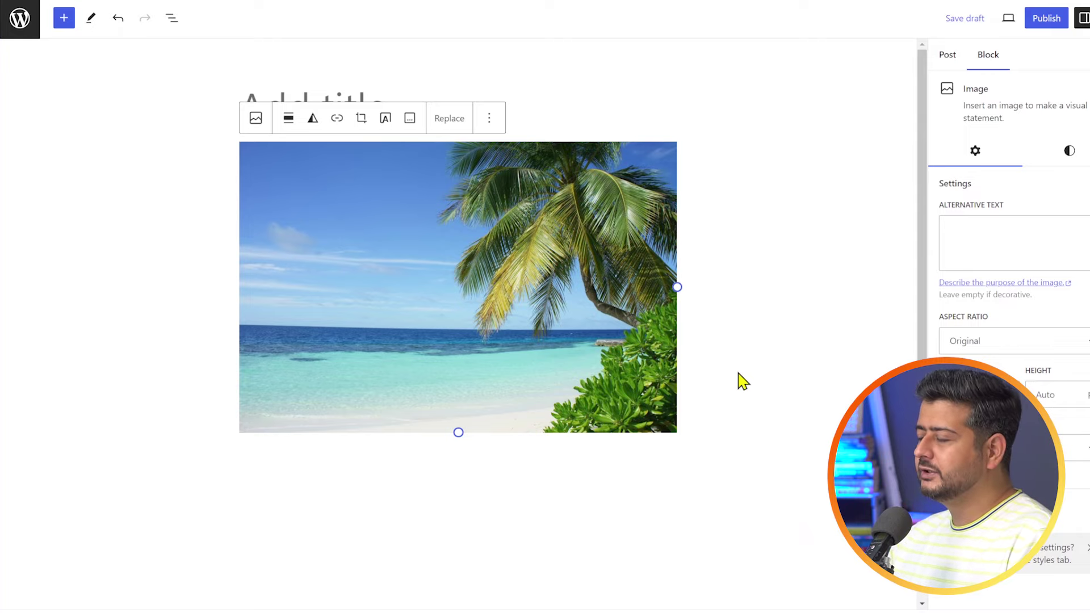
{"action": "left_click", "coordinate": [19, 17]}
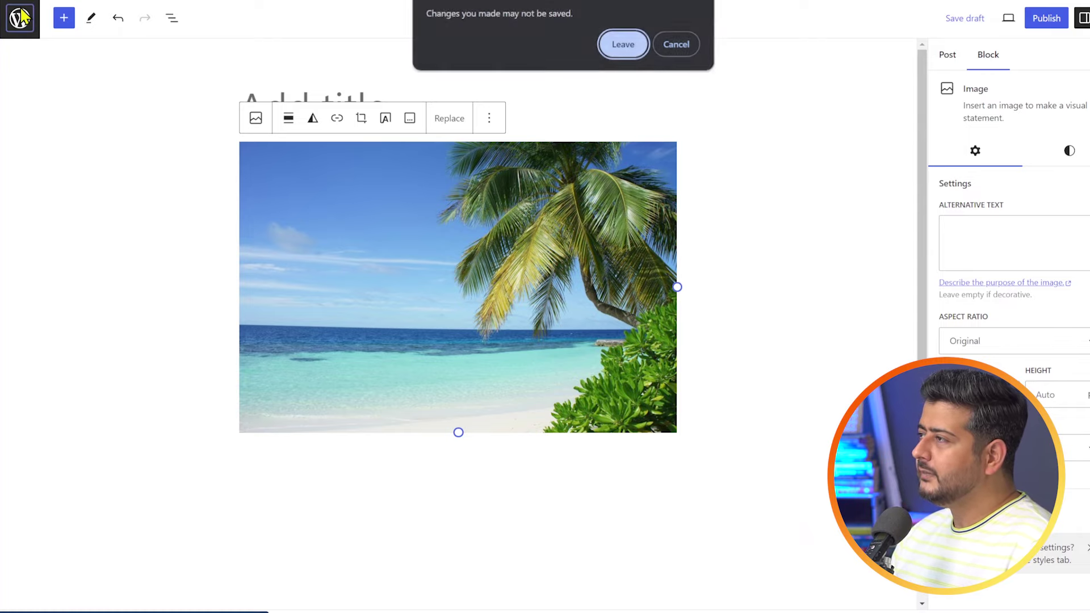
{"action": "left_click", "coordinate": [628, 56]}
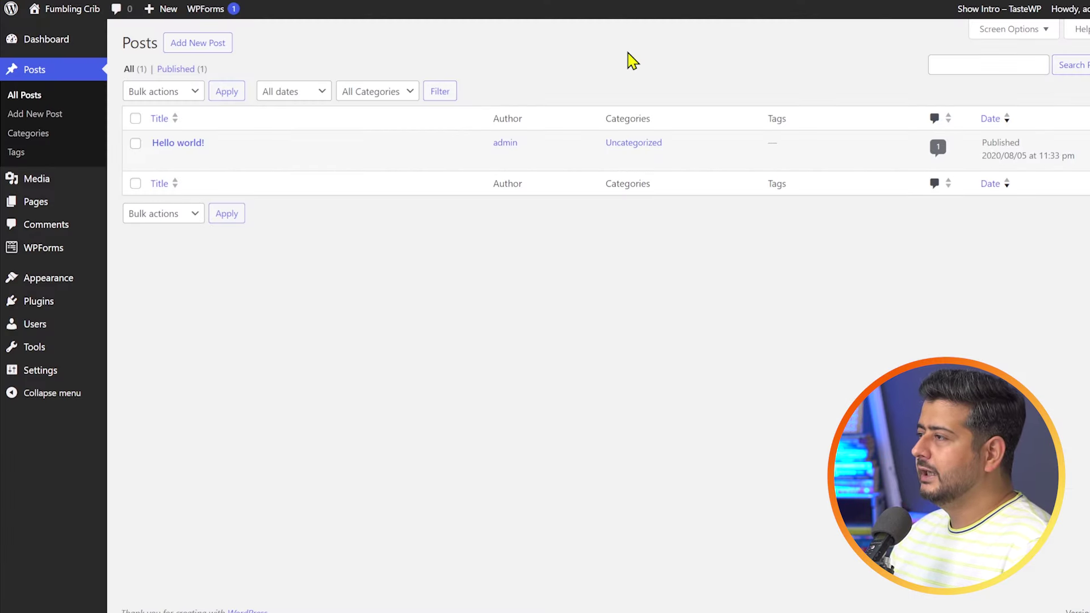
- Reopen the contest entry via WPForms All Forms, Entries and View, and scroll through it
{"action": "mouse_move", "coordinate": [67, 252]}
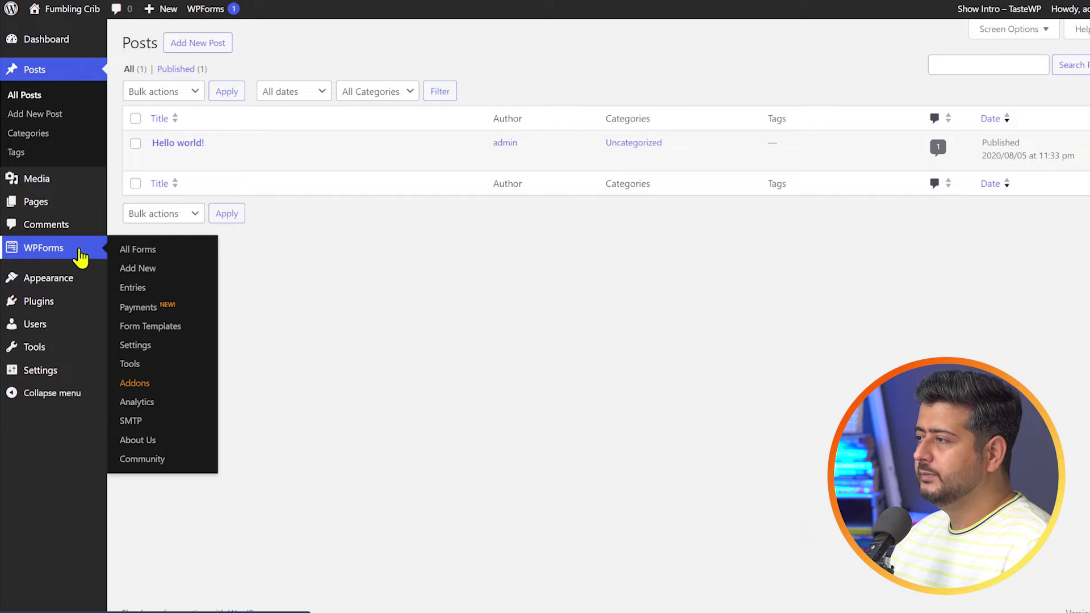
{"action": "left_click", "coordinate": [140, 257]}
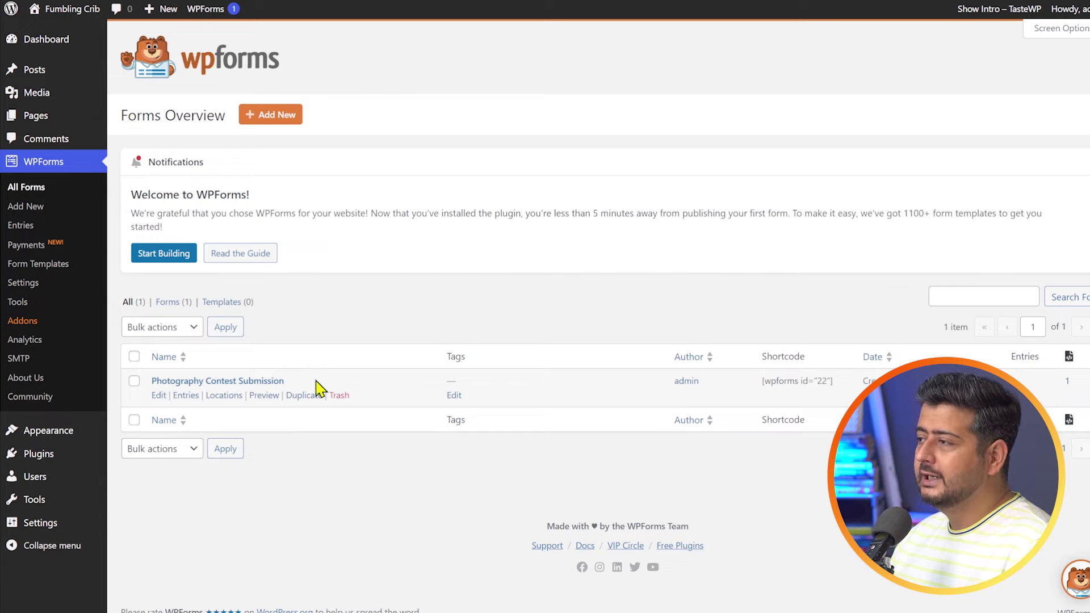
{"action": "left_click", "coordinate": [188, 395]}
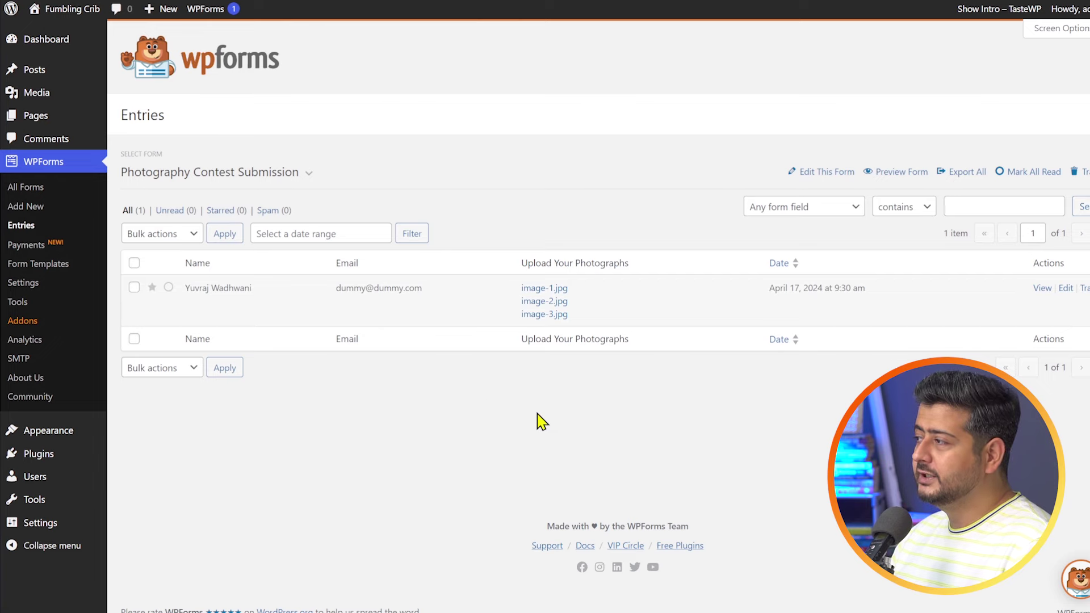
{"action": "left_click", "coordinate": [1034, 290]}
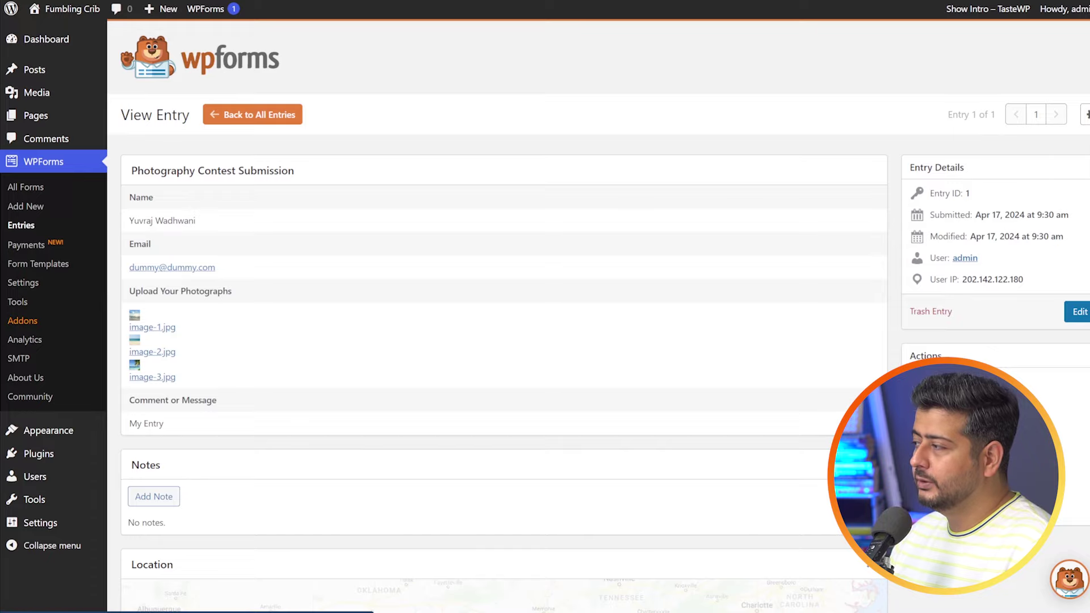
{"action": "scroll", "coordinate": [627, 375], "scroll_direction": "down", "scroll_amount": 5}
{"action": "scroll", "coordinate": [673, 432], "scroll_direction": "down", "scroll_amount": 1}
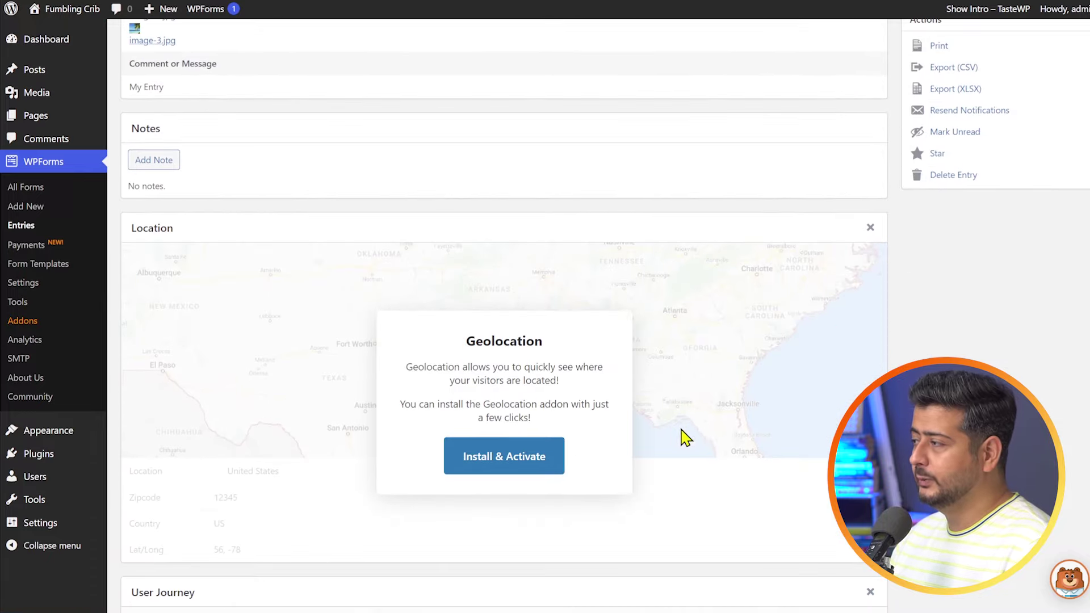
{"action": "scroll", "coordinate": [710, 432], "scroll_direction": "up", "scroll_amount": 6}
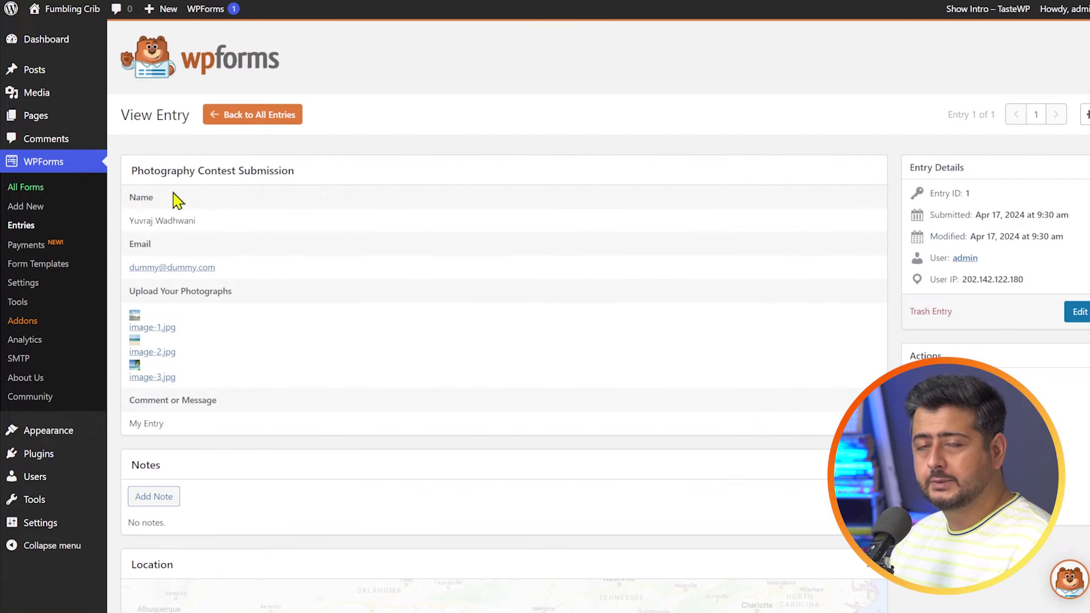